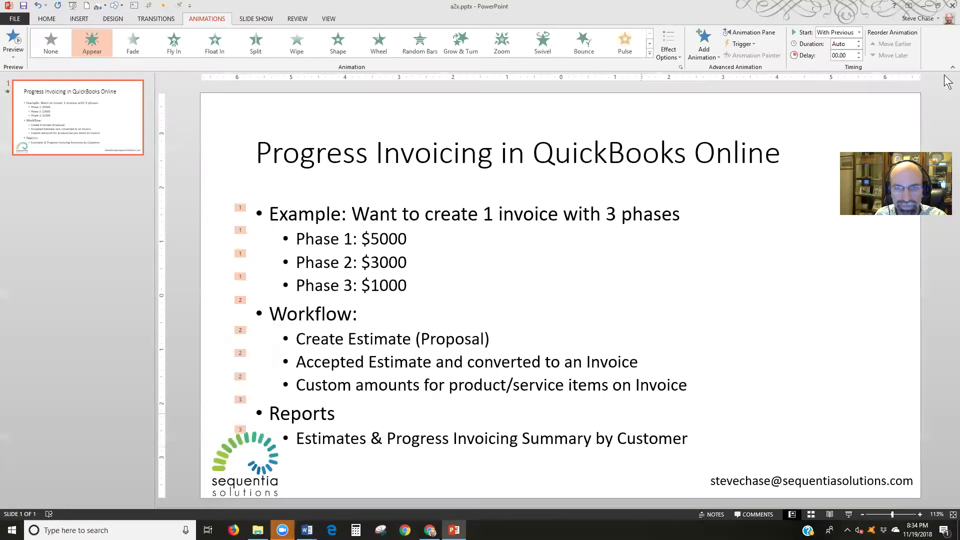
Switch Progress Invoicing to On in Account and Settings > Sales, save, and return to banking
click(924, 6)
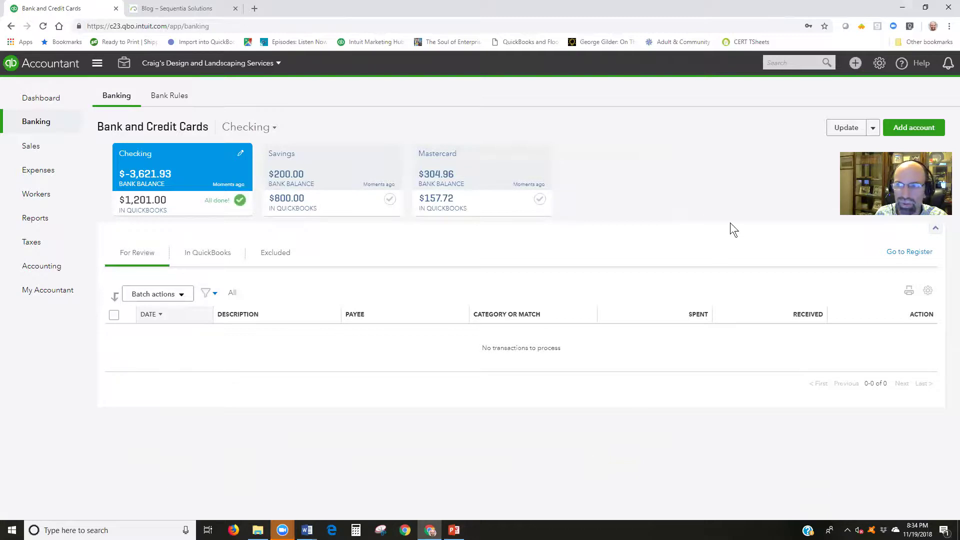
click(879, 64)
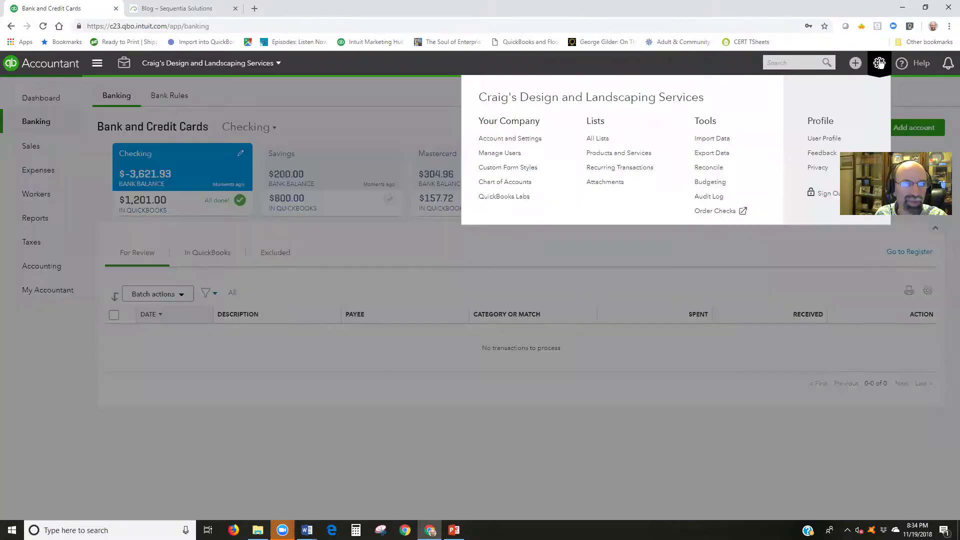
click(535, 143)
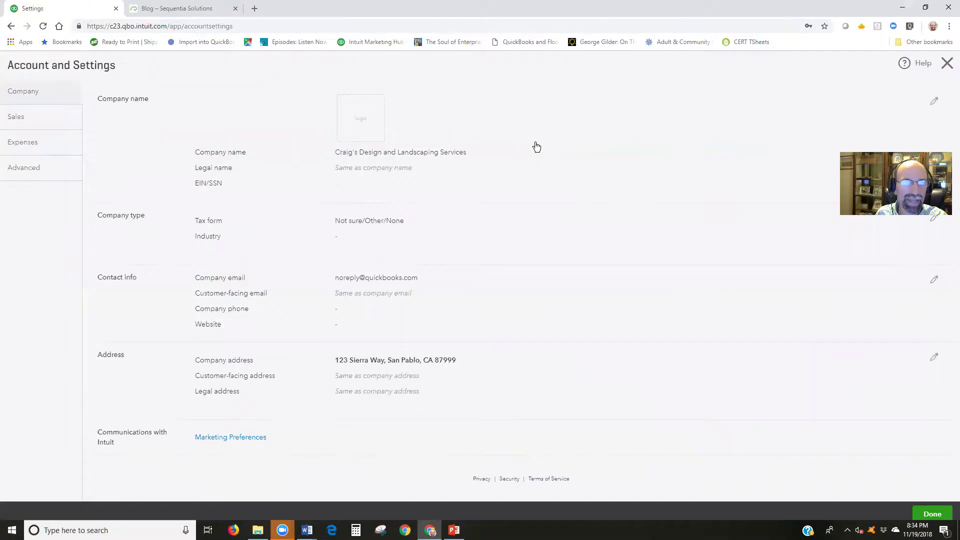
click(21, 125)
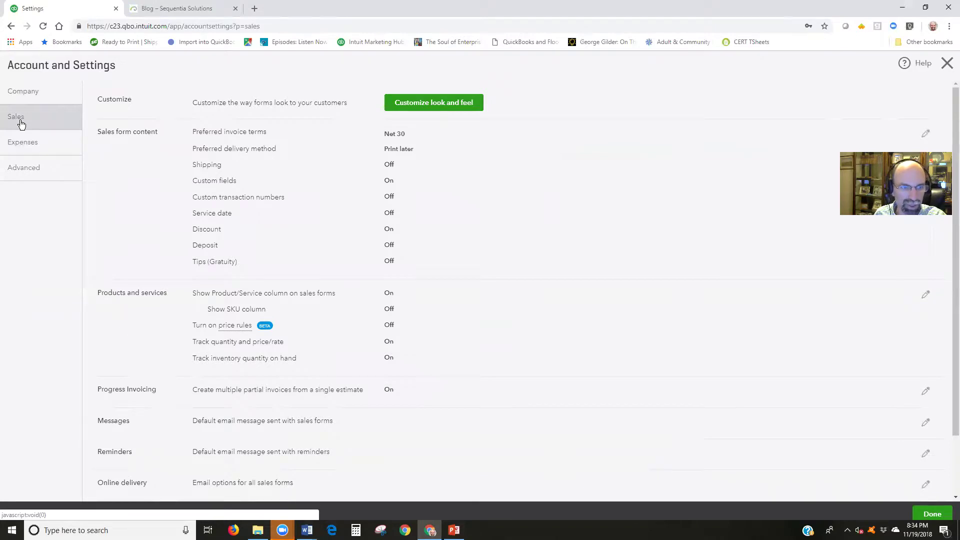
click(113, 393)
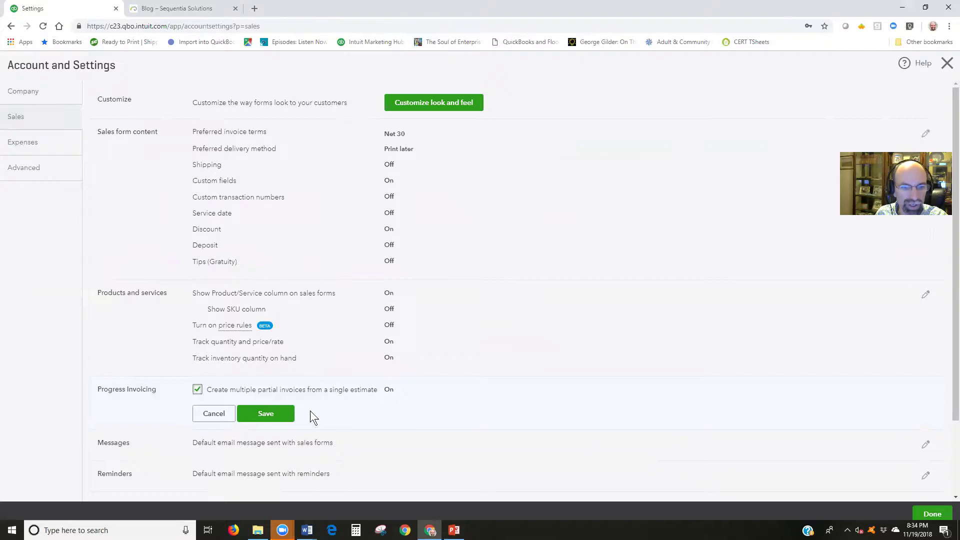
click(290, 414)
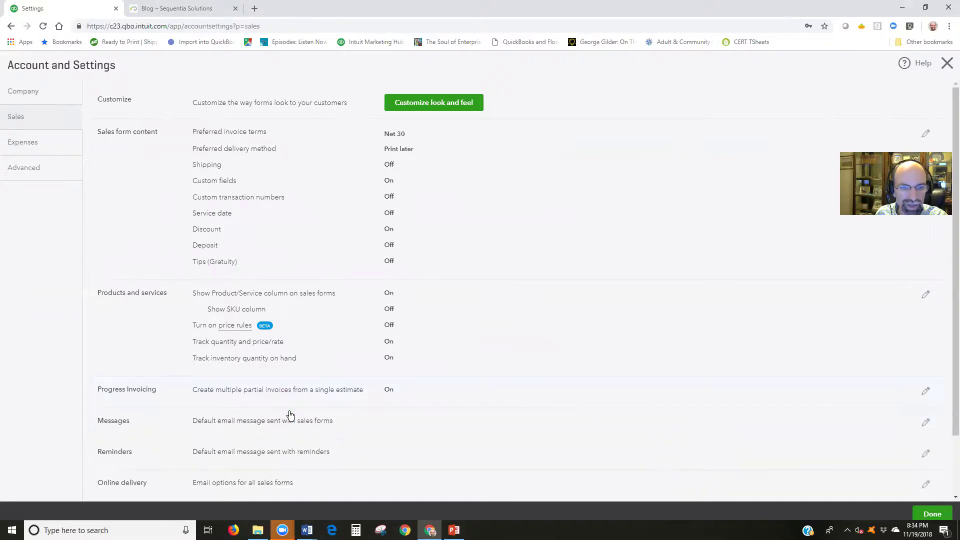
click(933, 515)
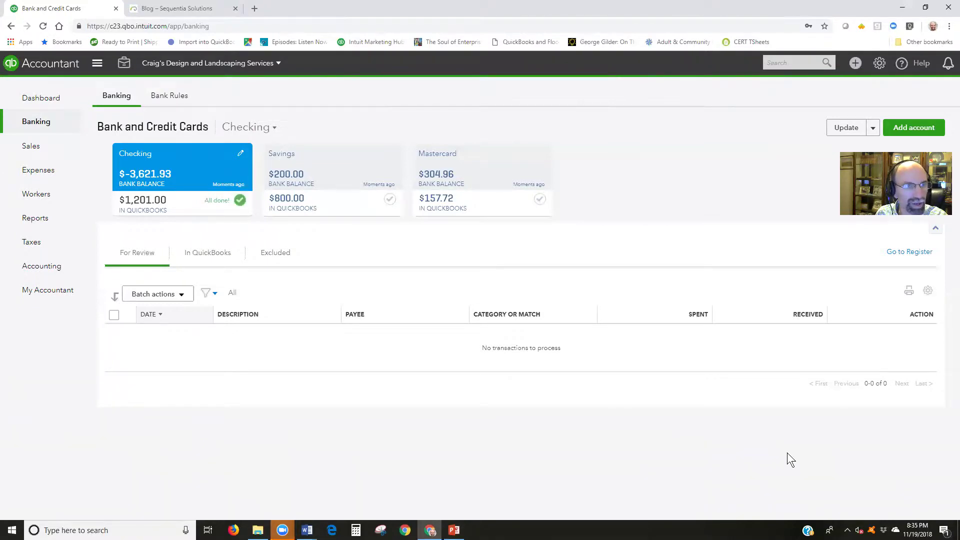
Start a new customer from the Customers list with company name 'On Eagles Wings'
mouse_move(39, 149)
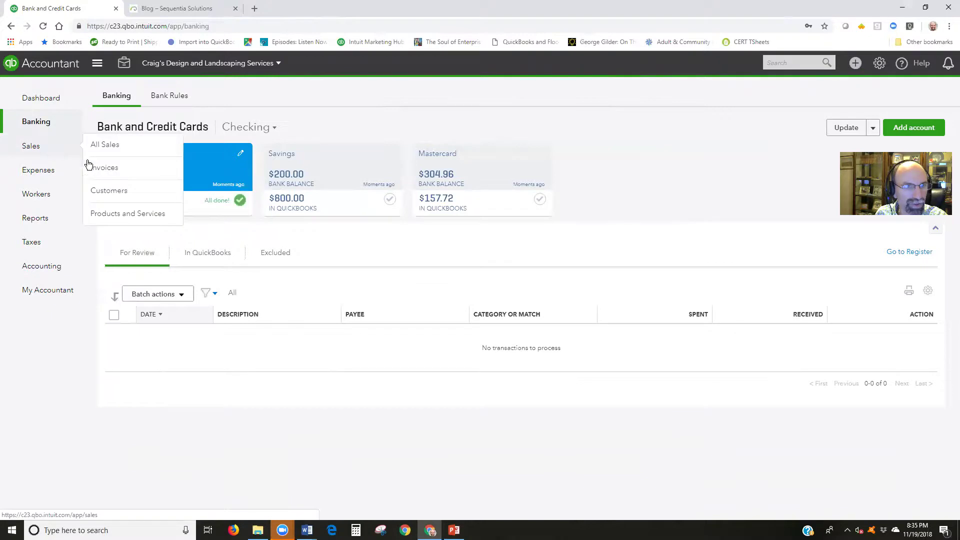
click(107, 193)
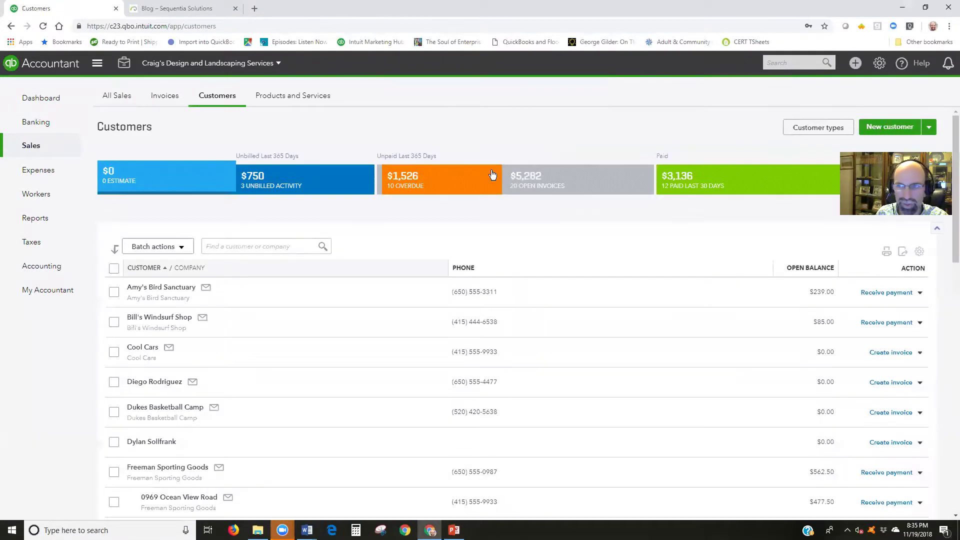
click(898, 128)
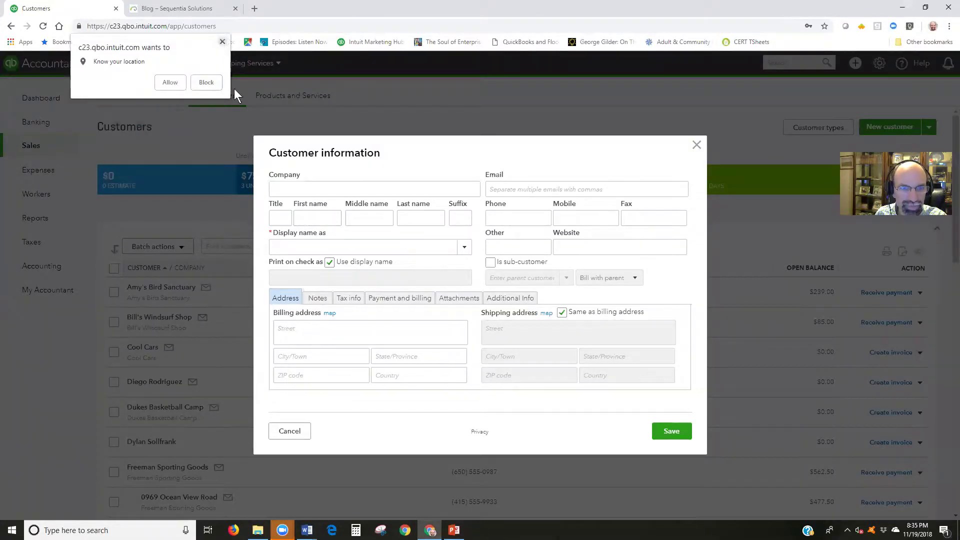
click(223, 42)
text(On)
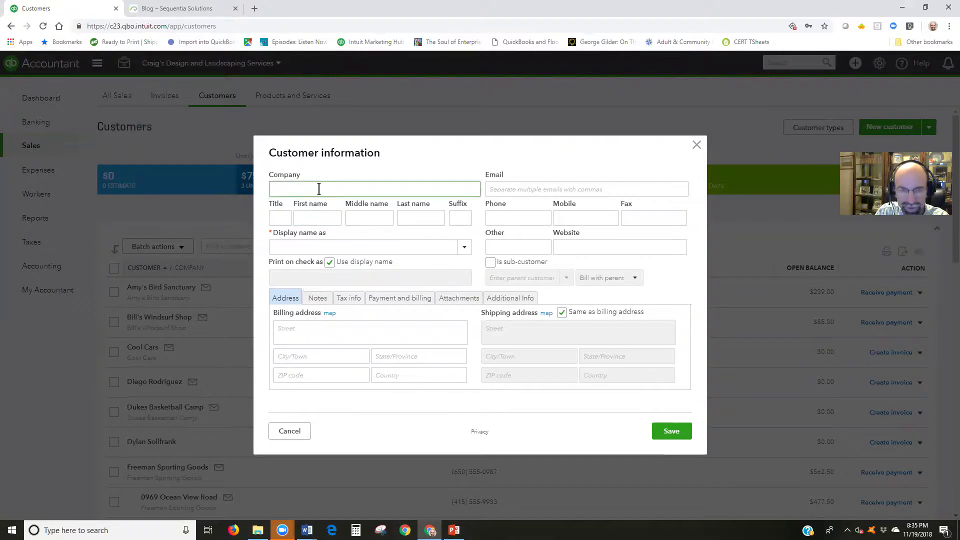
text( Eagles Win)
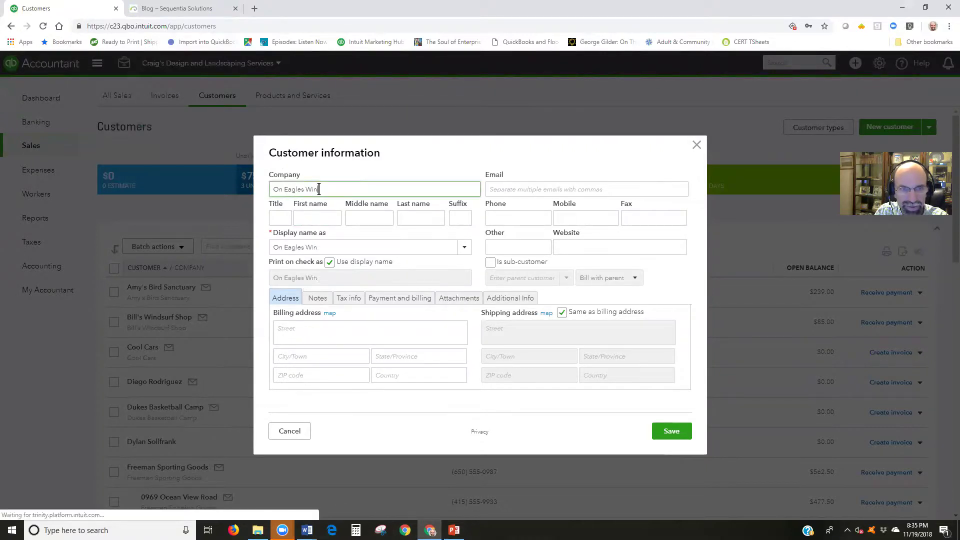
text(gs)
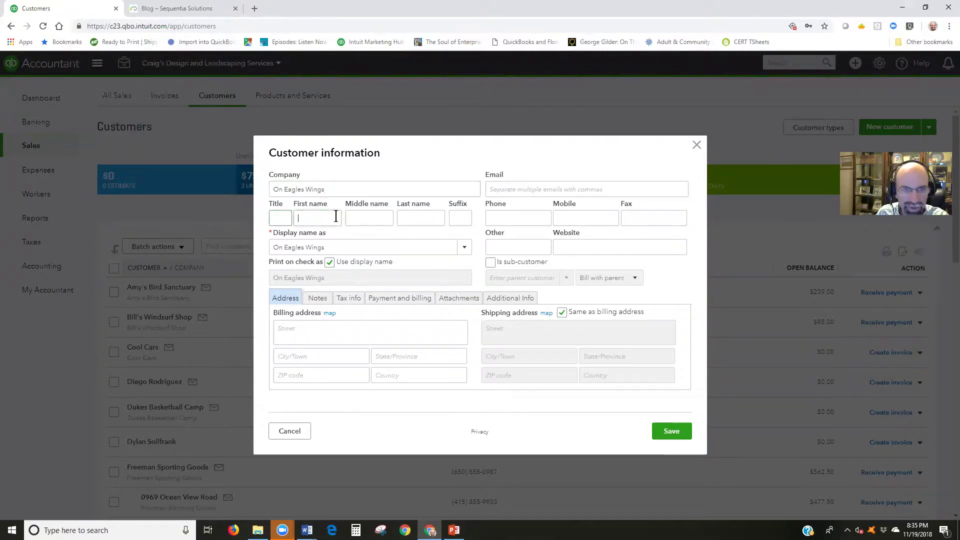
Fill in the contact's first name, last name and e-mail address, then save the customer
click(334, 216)
text(John)
key(Tab)
key(Tab)
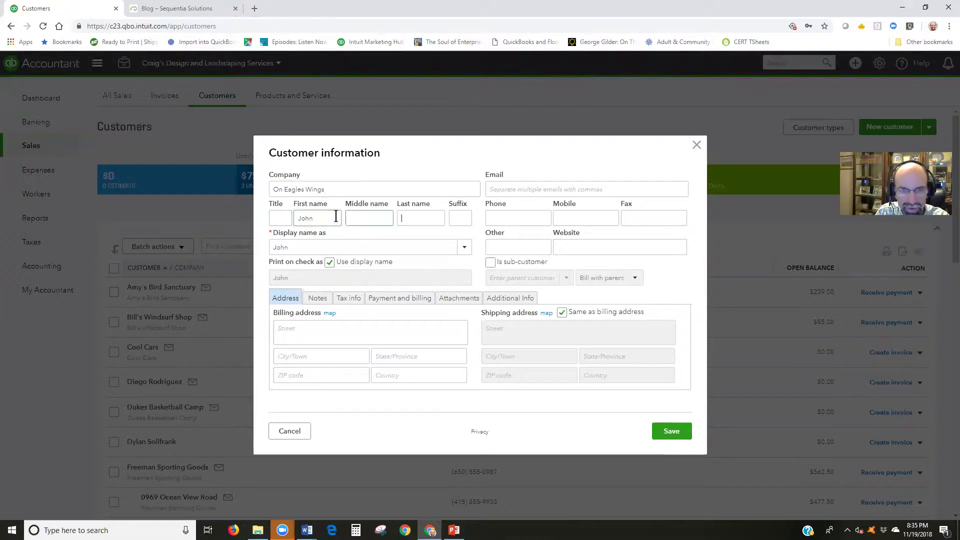
text(Smith)
key(Tab)
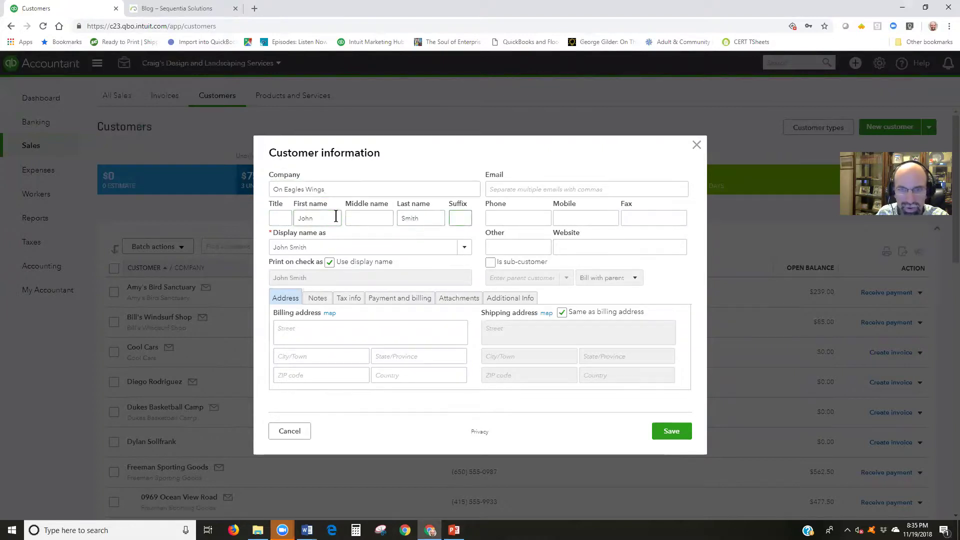
click(573, 184)
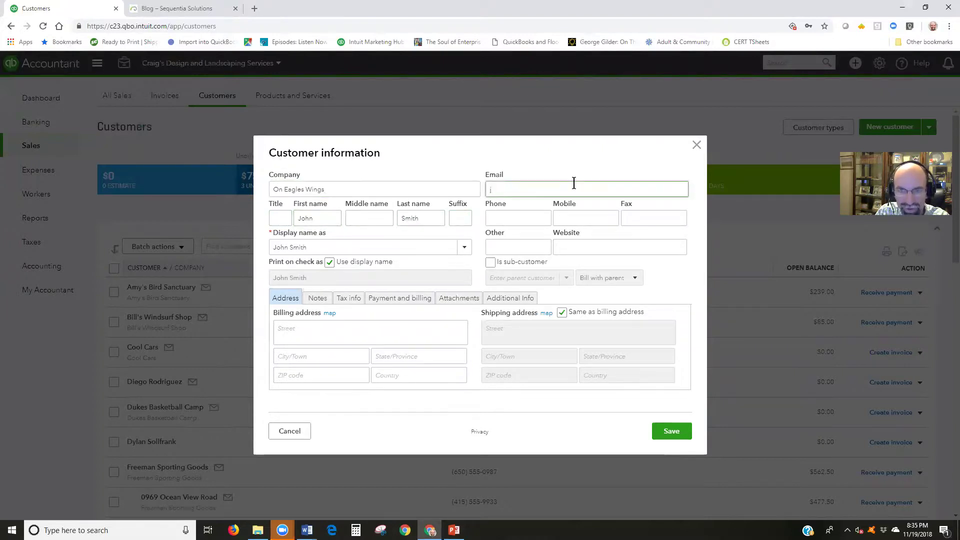
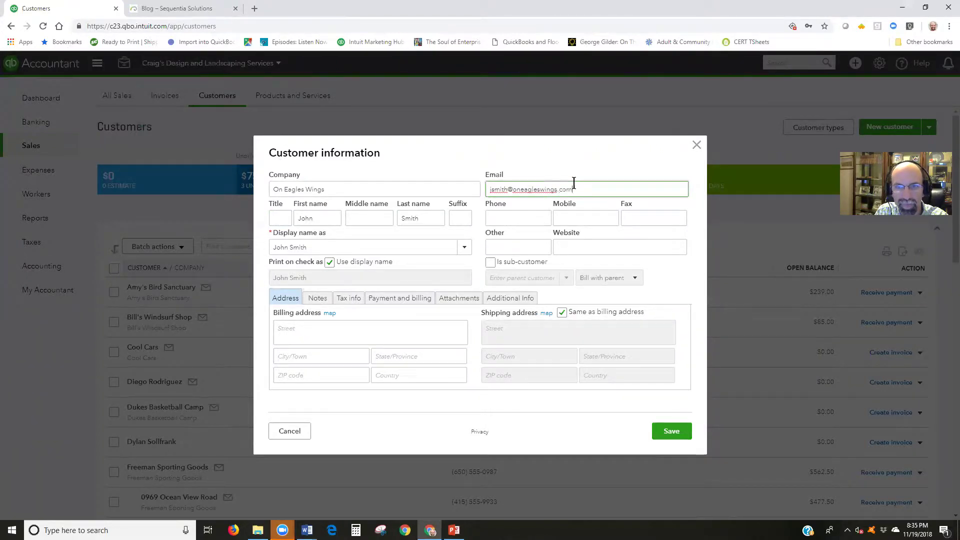
key(Tab)
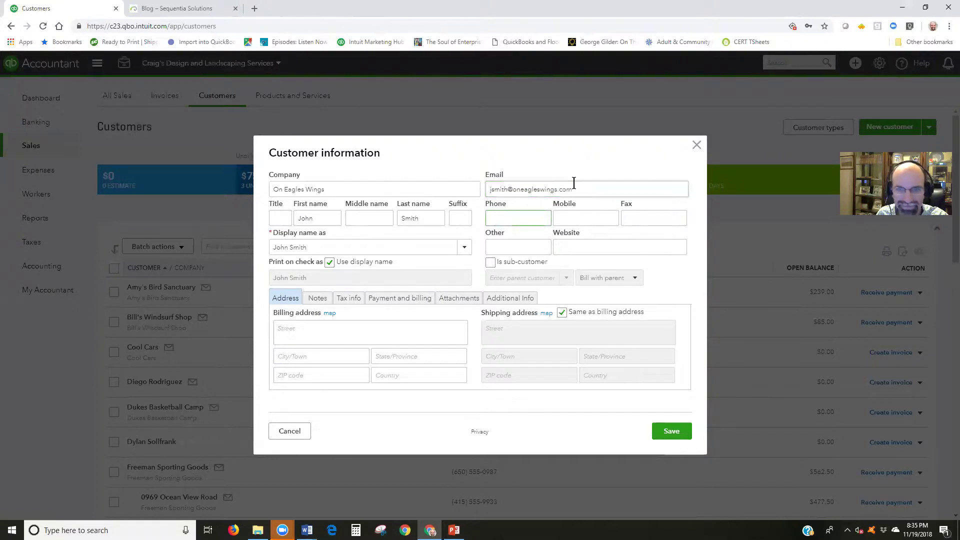
click(681, 433)
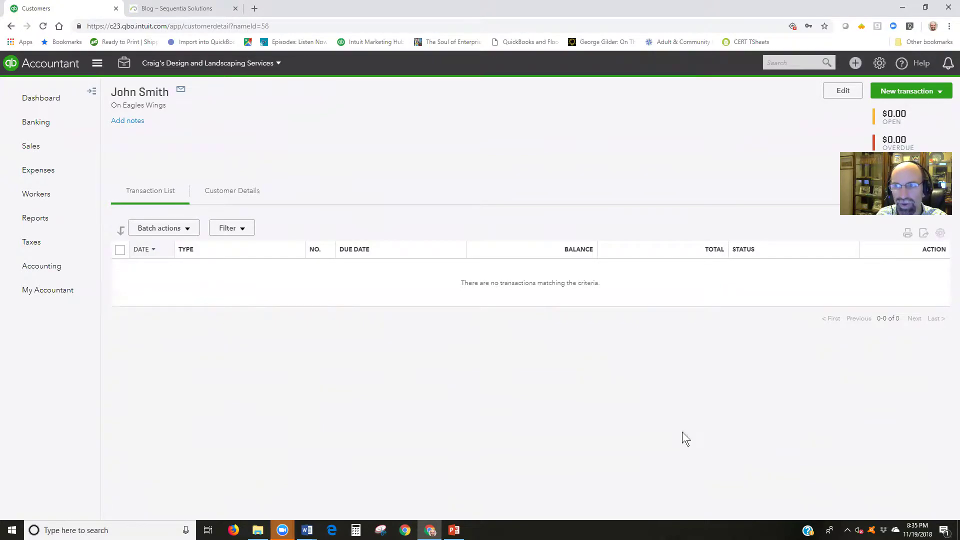
Start a new estimate with line 1 as Design, labelled 'Phase 1 :', at rate 5000
click(907, 96)
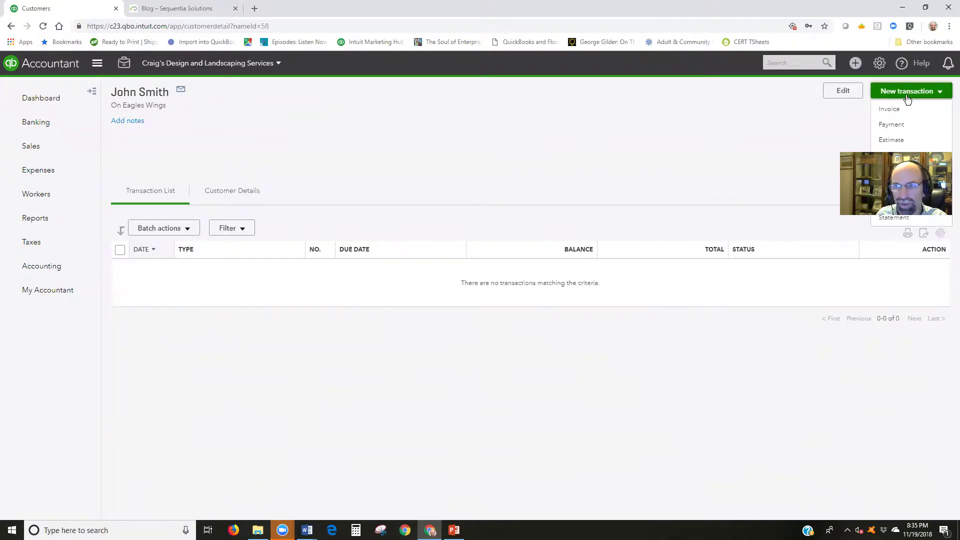
click(898, 141)
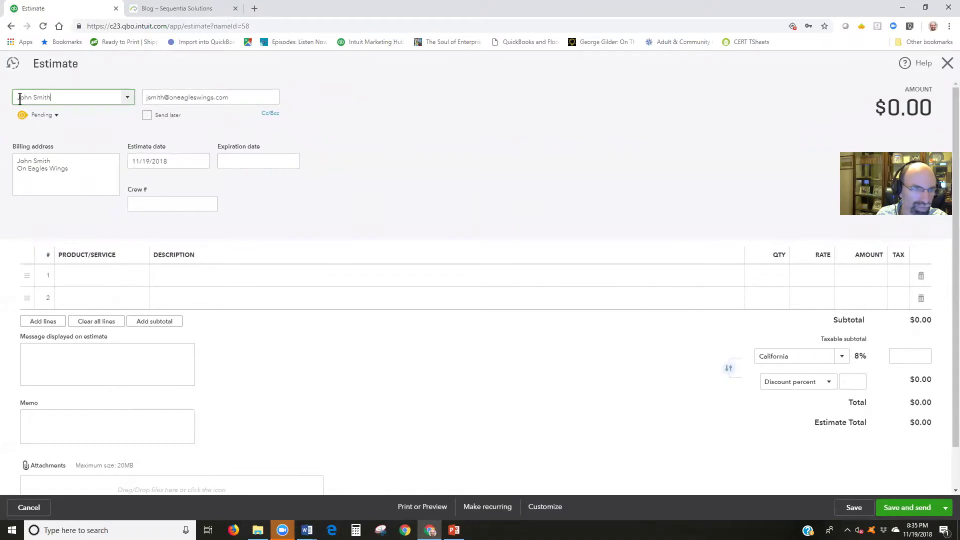
click(99, 277)
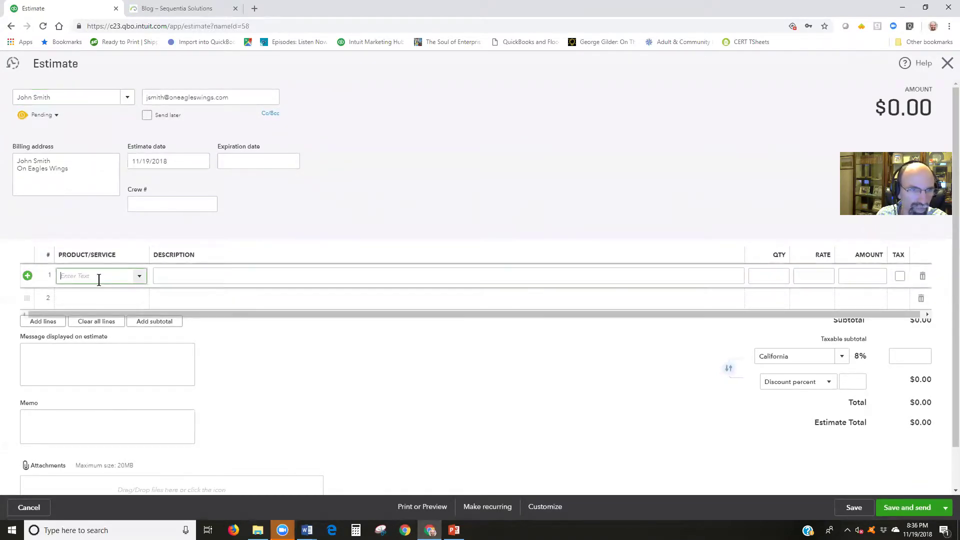
click(140, 277)
click(128, 341)
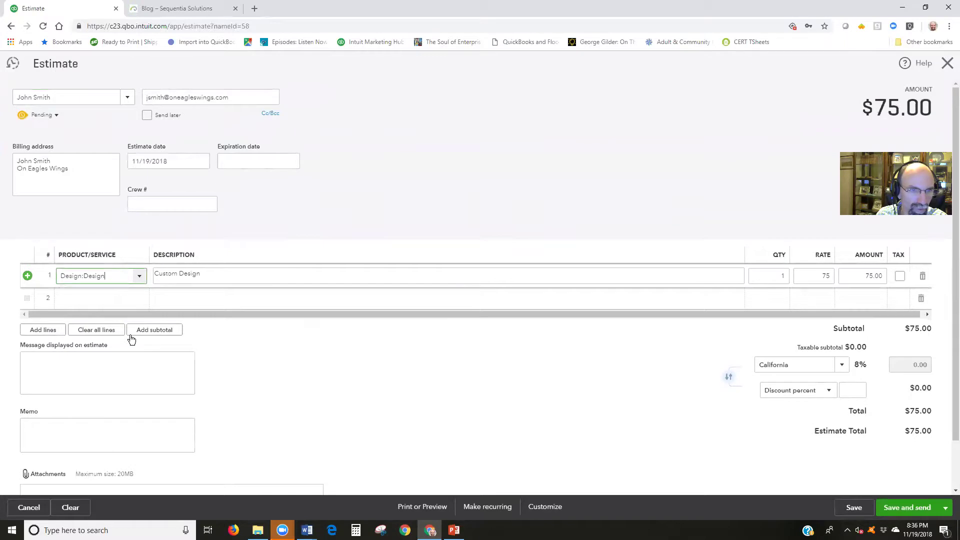
triple_click(155, 275)
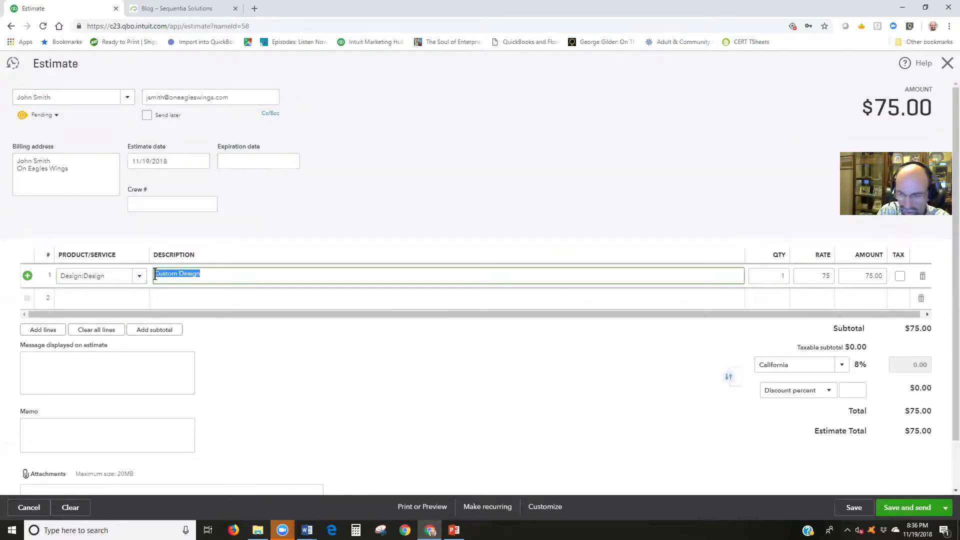
click(155, 275)
text(Phase 1 )
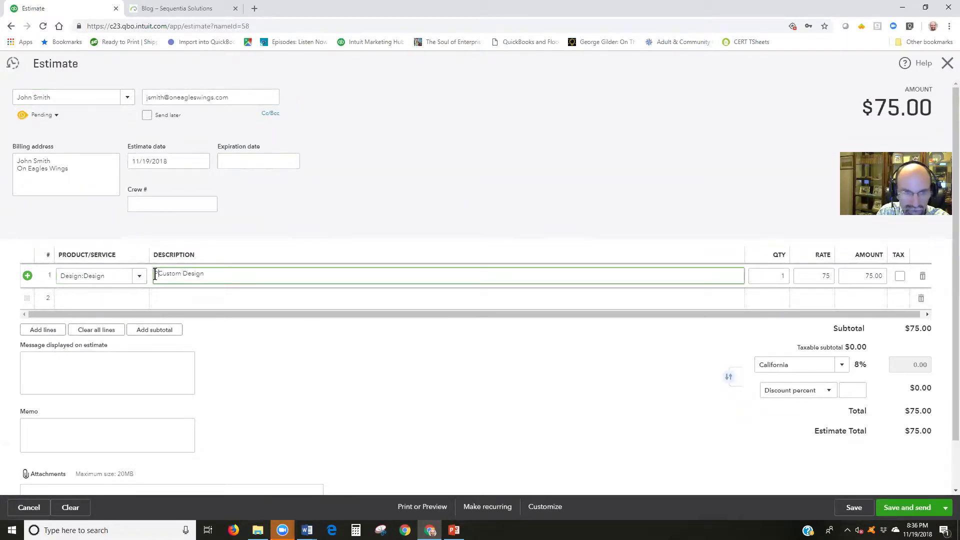
text(:)
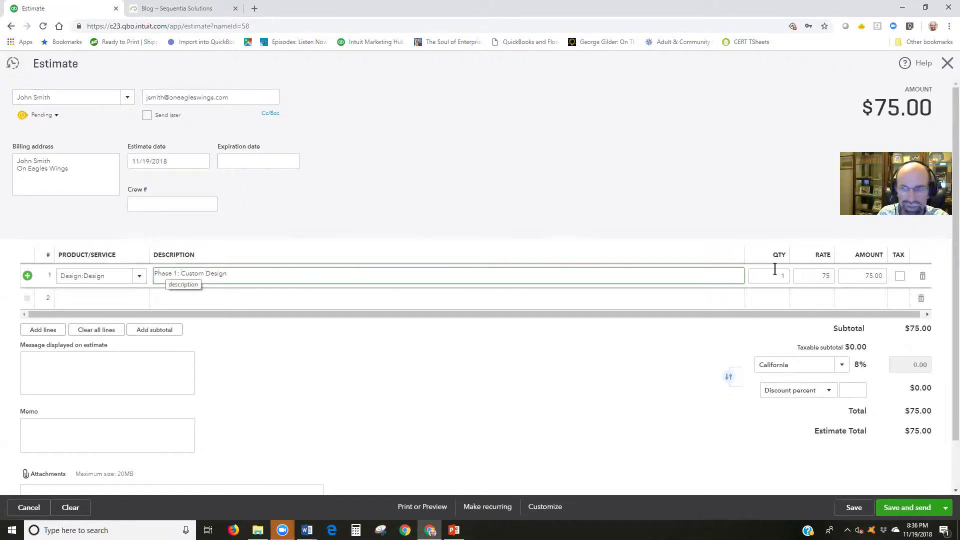
click(818, 275)
text(5000)
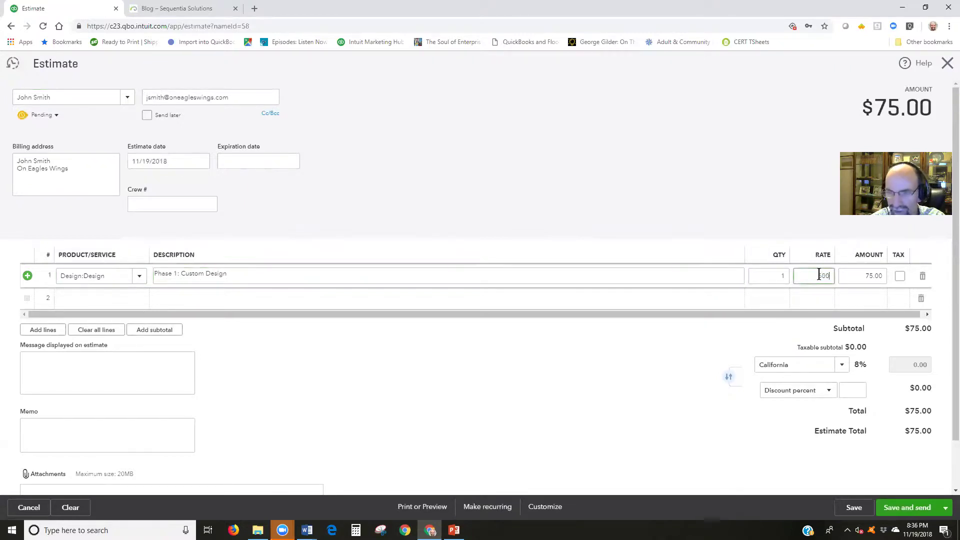
key(Tab)
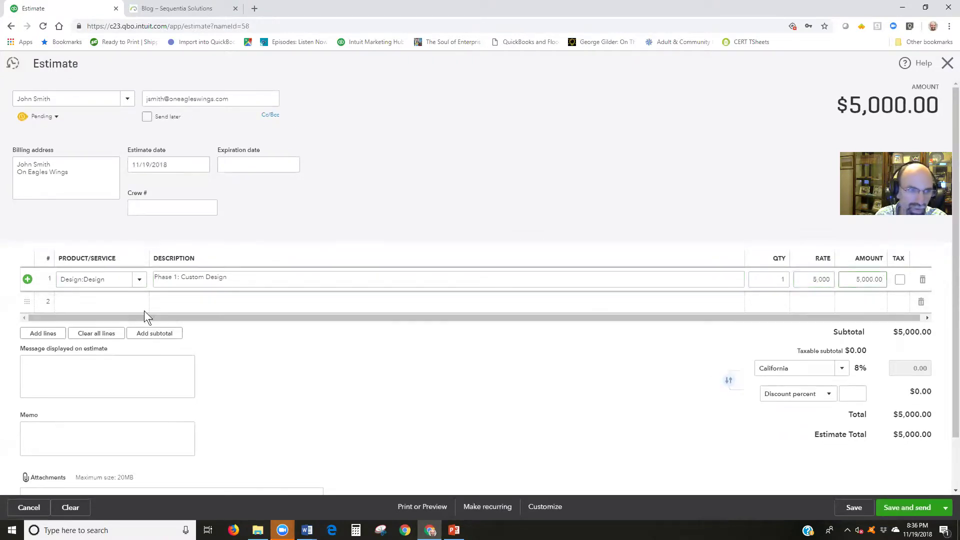
Add line 2 as Installation, labelled 'Phase 2:', at rate 3,000
click(126, 301)
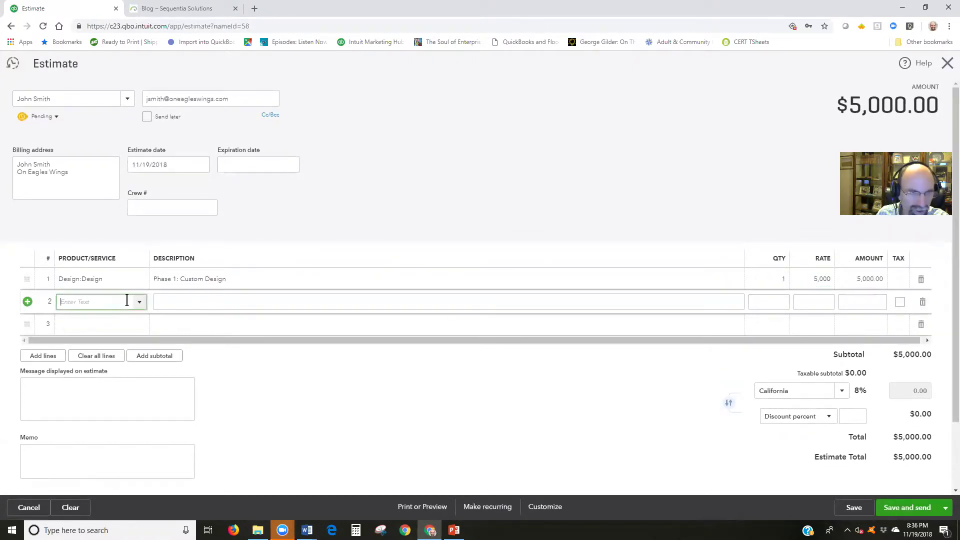
click(139, 302)
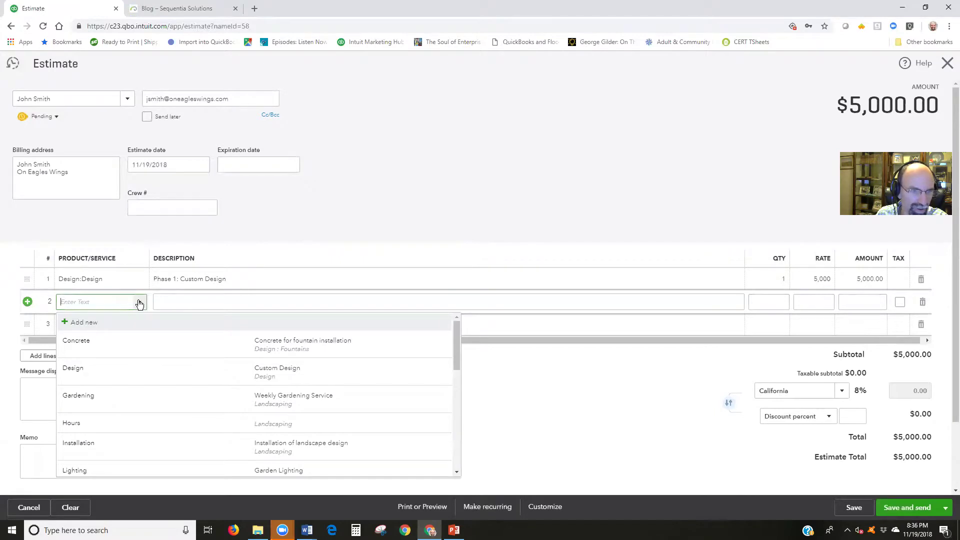
click(133, 452)
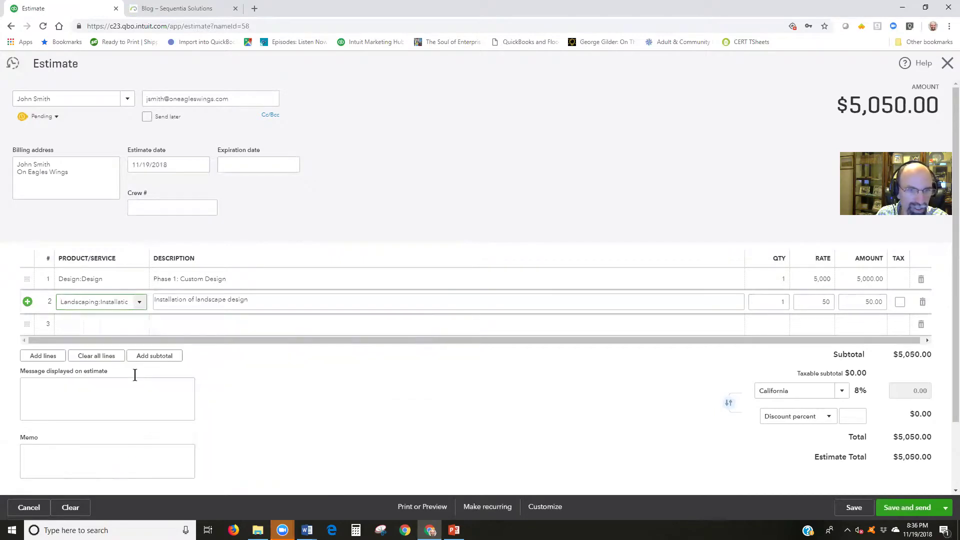
click(153, 299)
triple_click(163, 300)
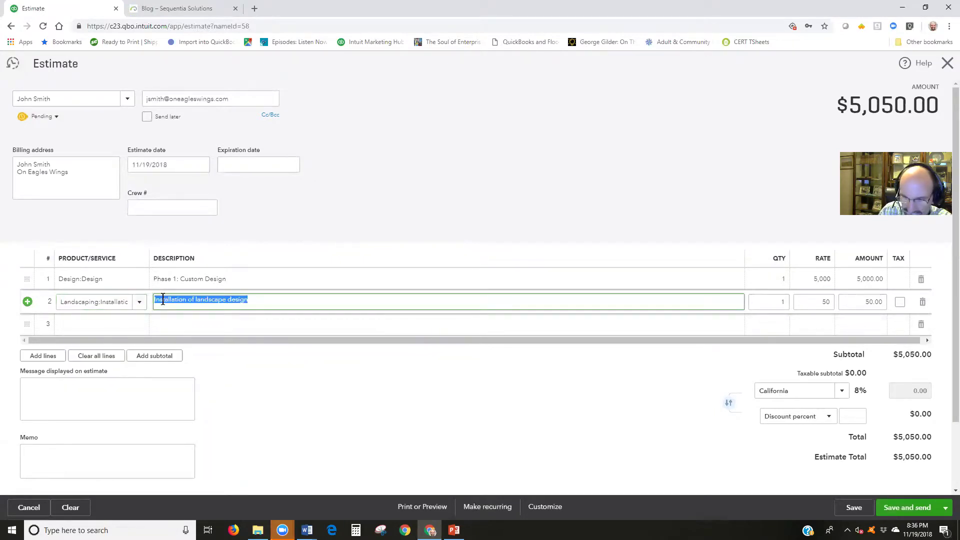
click(162, 299)
text(Phase )
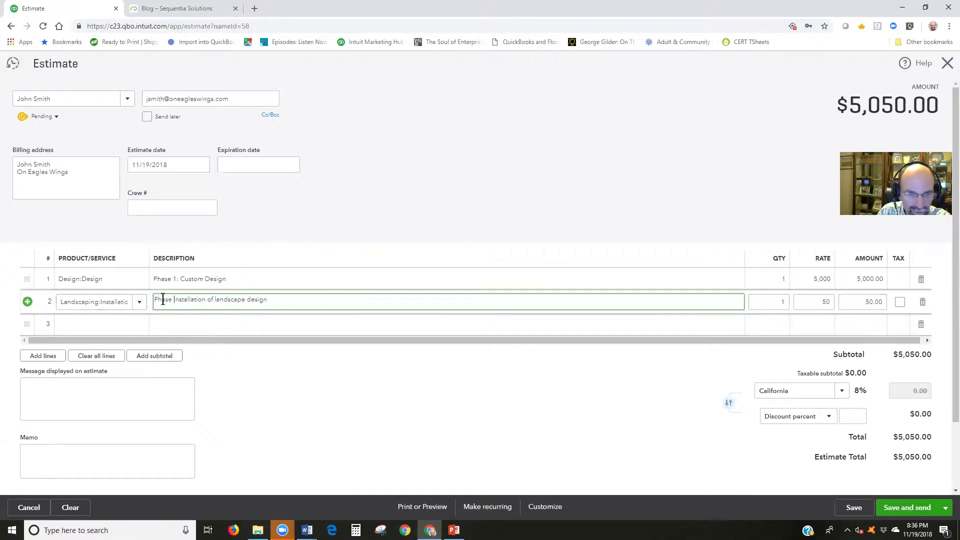
text(2:)
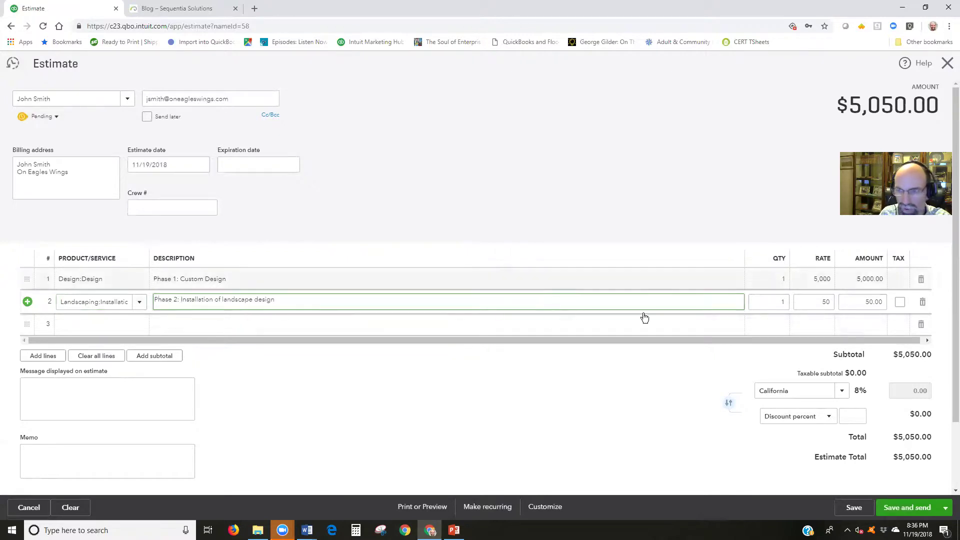
click(797, 301)
text(3)
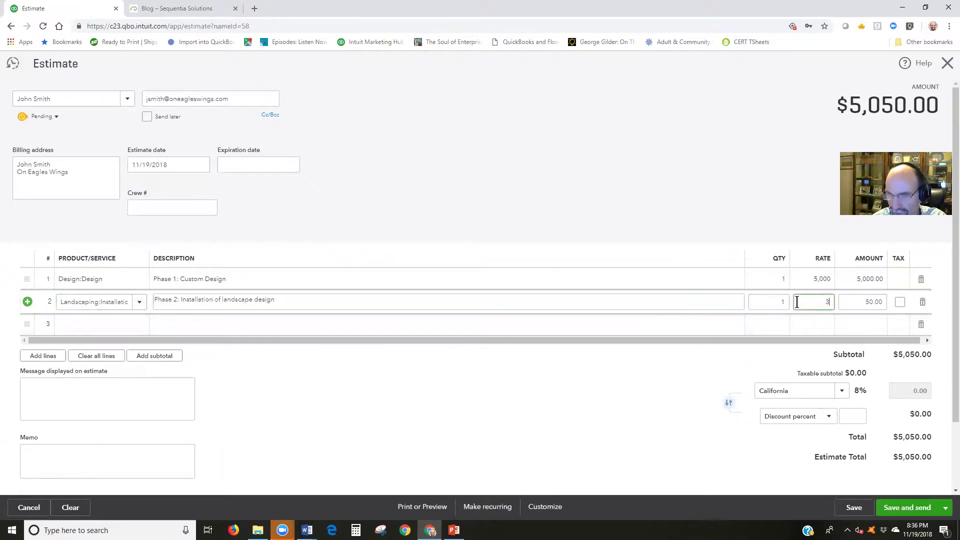
text(,00000)
click(675, 325)
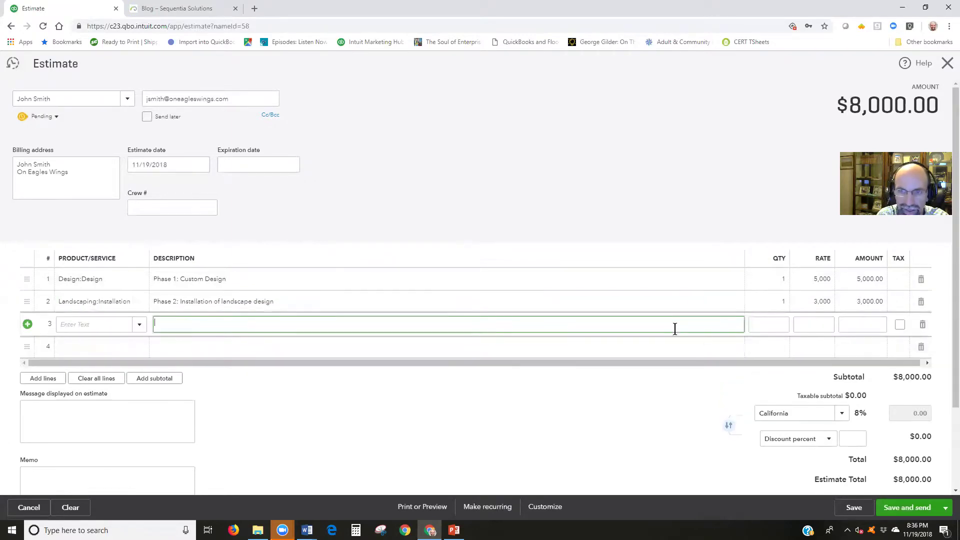
Add line 3 as Maintenance & Repair, labelled 'Phase 3:', at rate 1,000
click(145, 326)
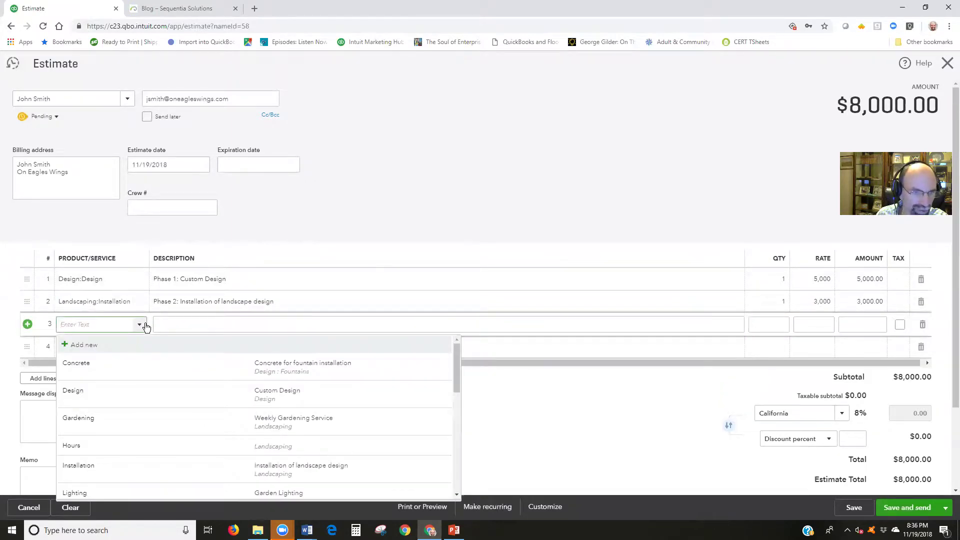
scroll(157, 422, down, 3)
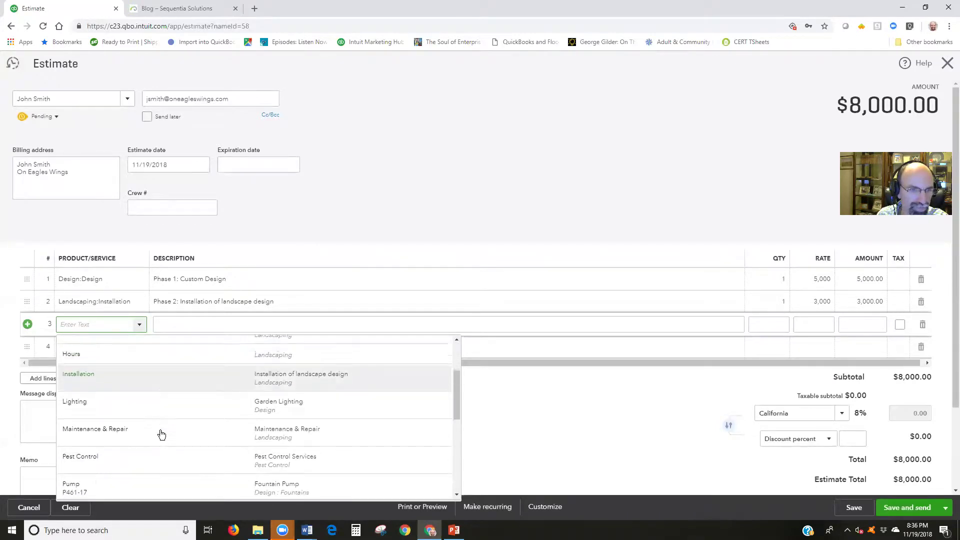
click(161, 433)
triple_click(155, 321)
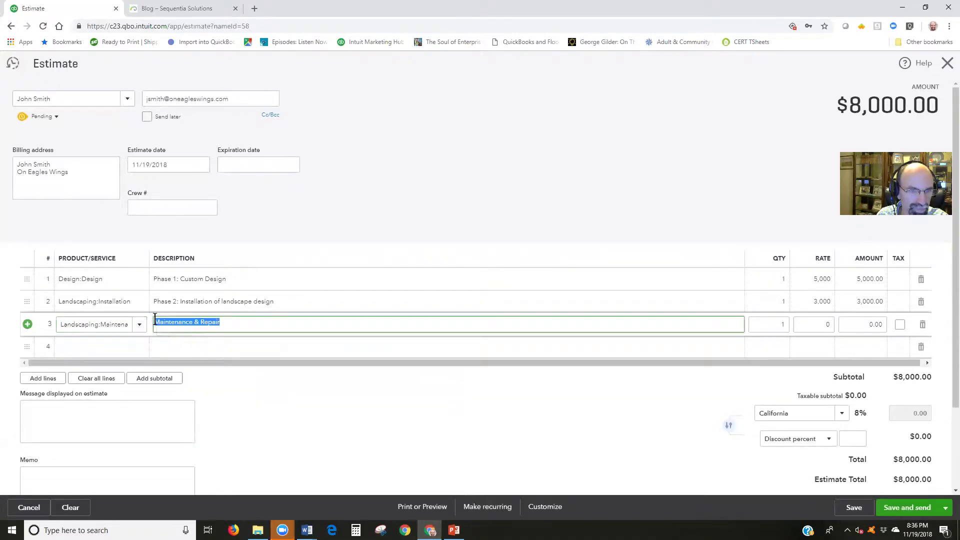
click(155, 321)
text(Phase 3:)
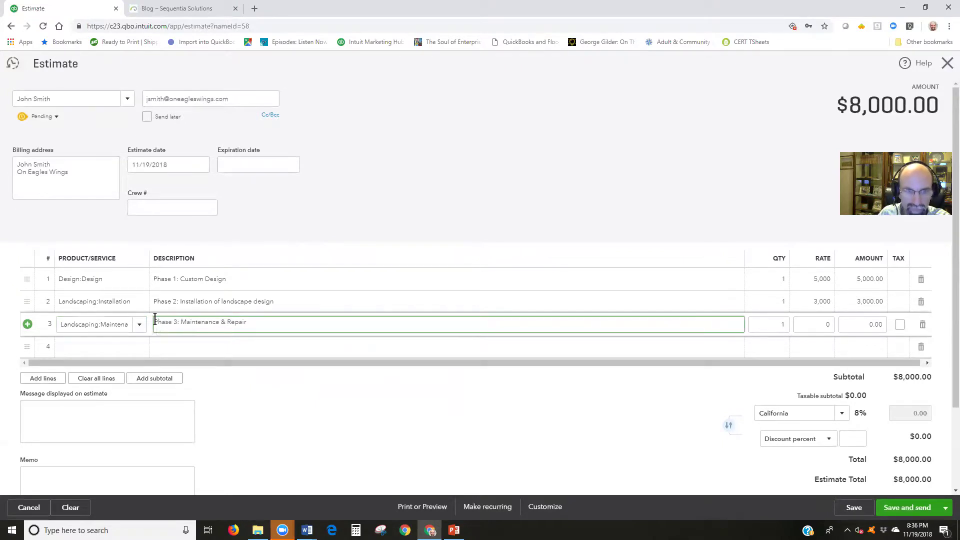
click(802, 325)
text(1)
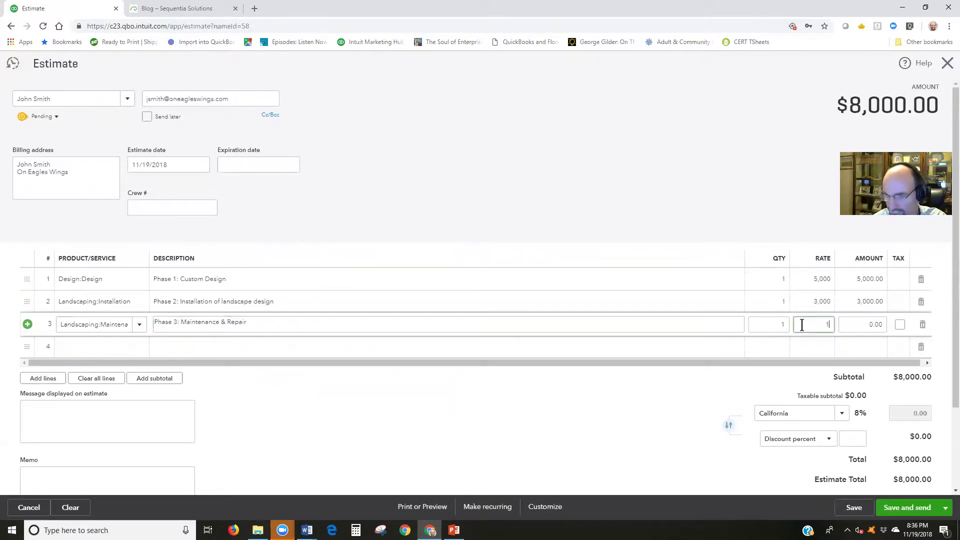
text(,000)
key(Tab)
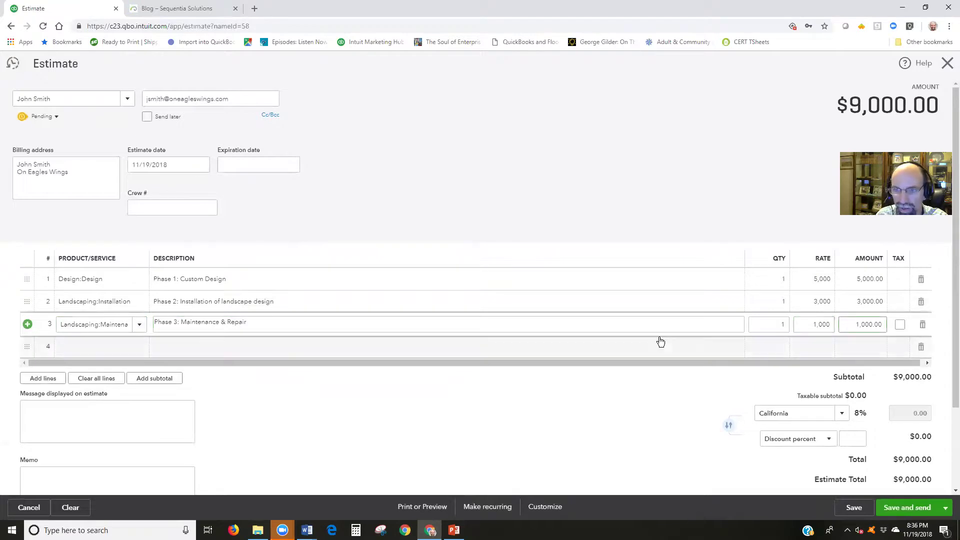
click(652, 327)
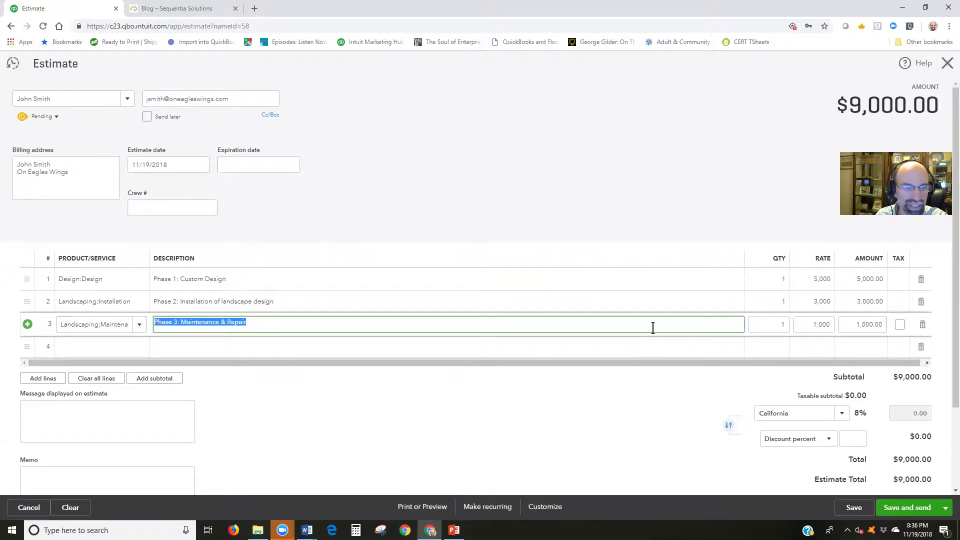
Set the expiration date to 12/03/2018 and save the $9,000.00 estimate
click(169, 164)
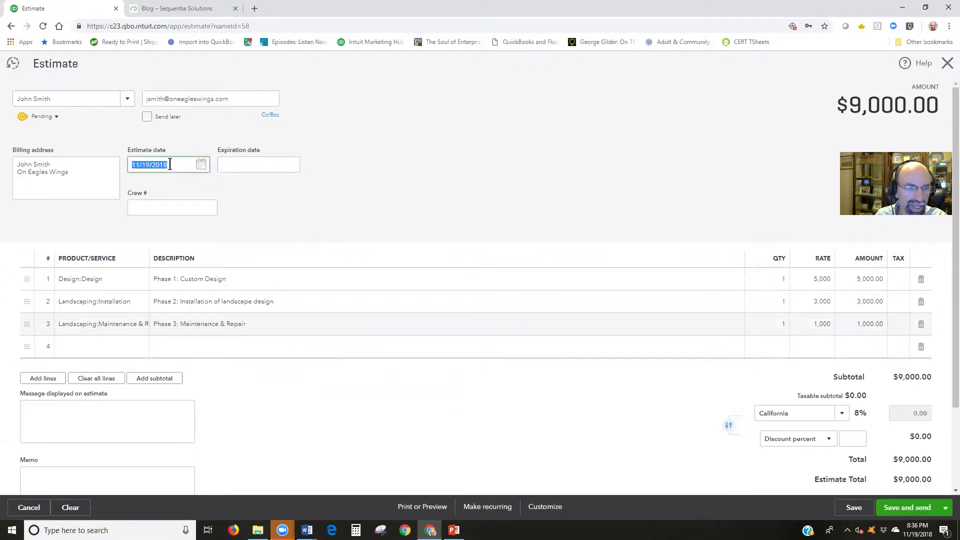
click(238, 165)
click(290, 165)
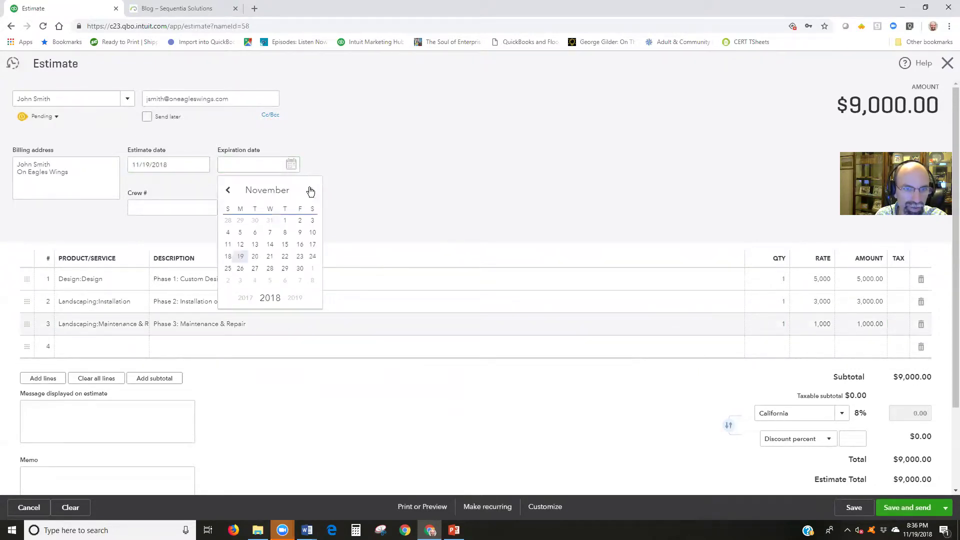
click(240, 280)
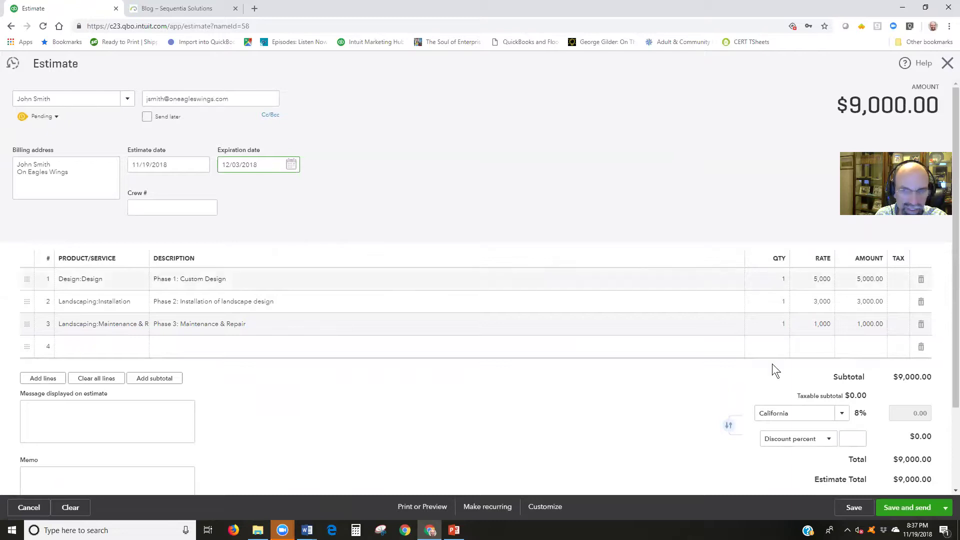
click(855, 515)
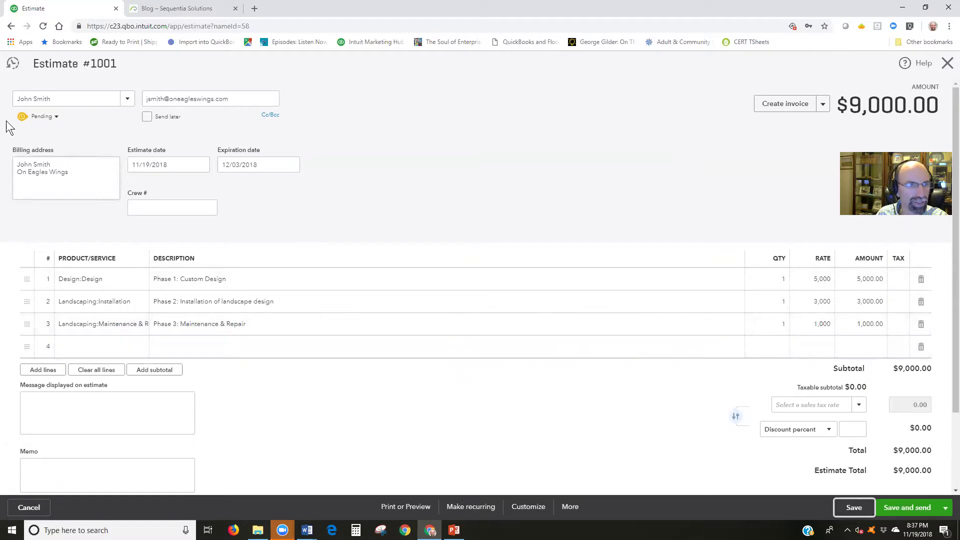
Mark estimate #1001 Accepted, entering the accepter's name and November 20, then create an invoice from it
click(55, 117)
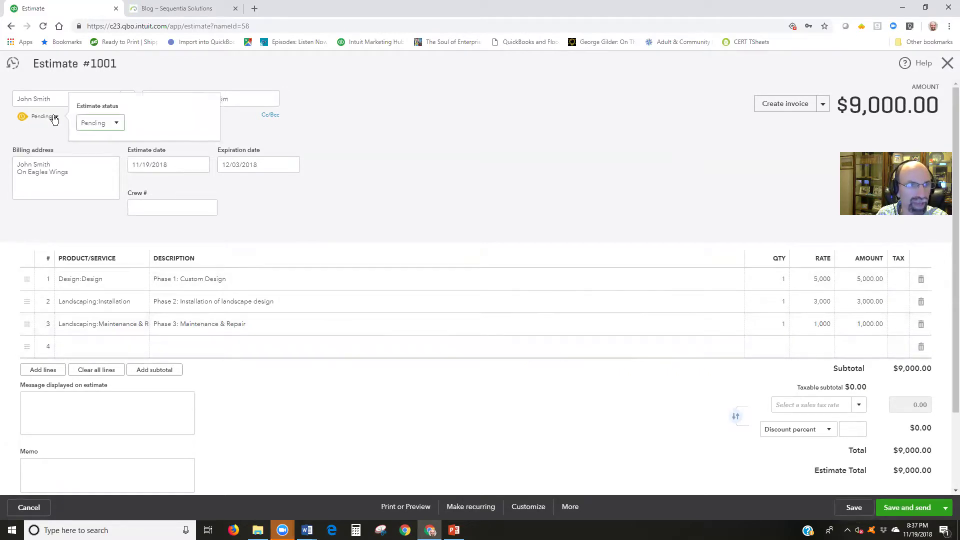
click(116, 123)
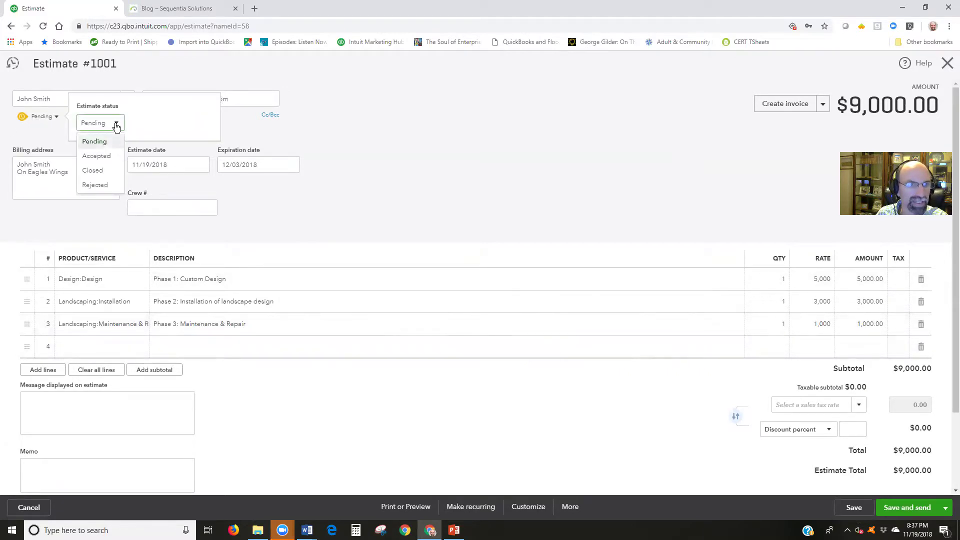
click(96, 156)
click(147, 125)
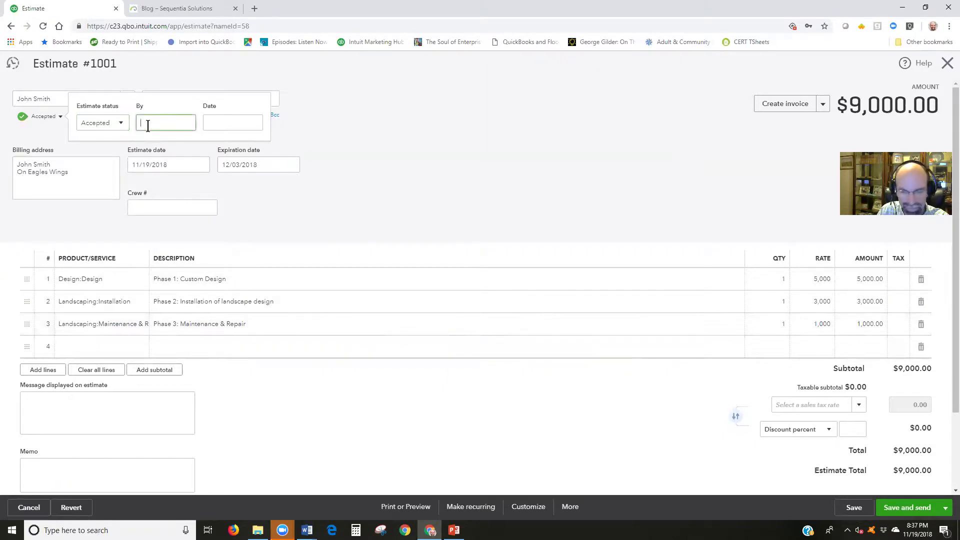
text(Steve)
key(Tab)
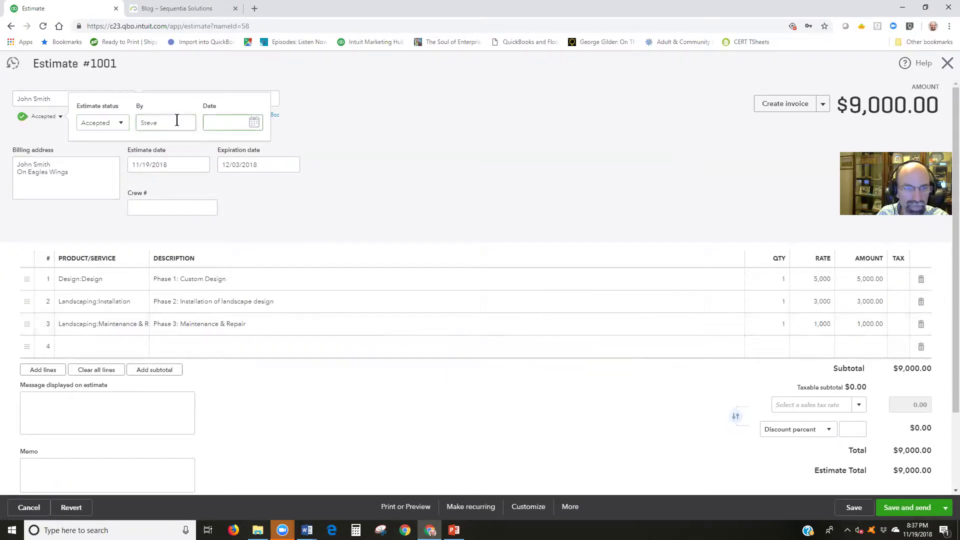
click(250, 129)
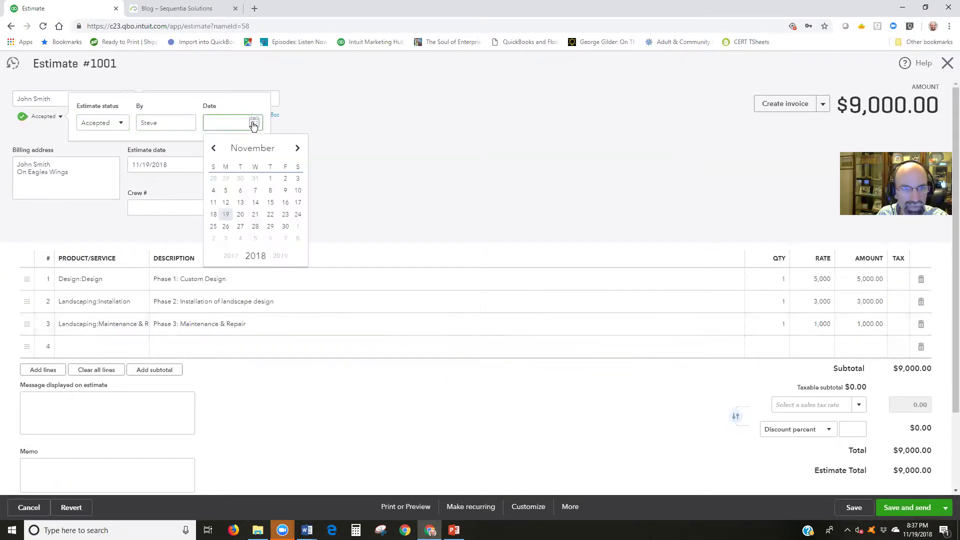
click(238, 214)
click(853, 507)
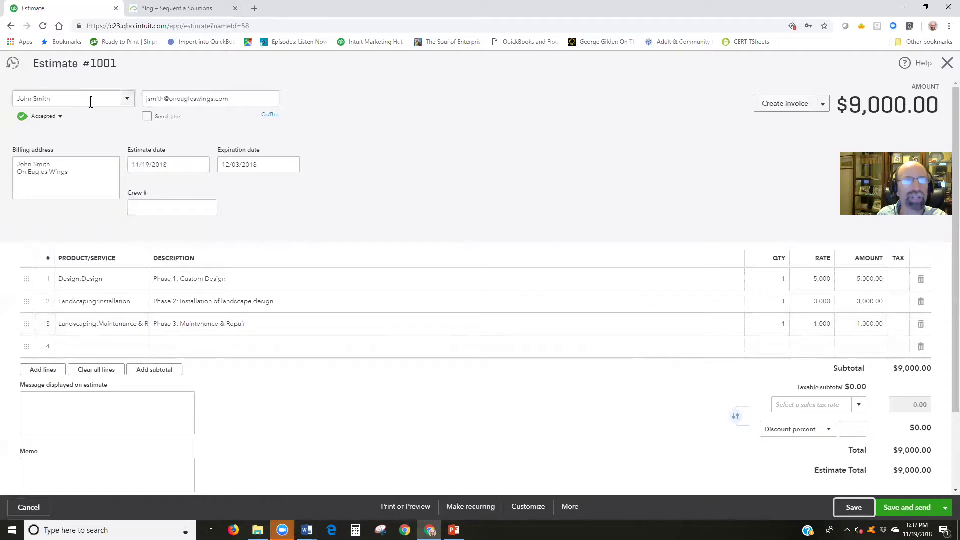
click(779, 107)
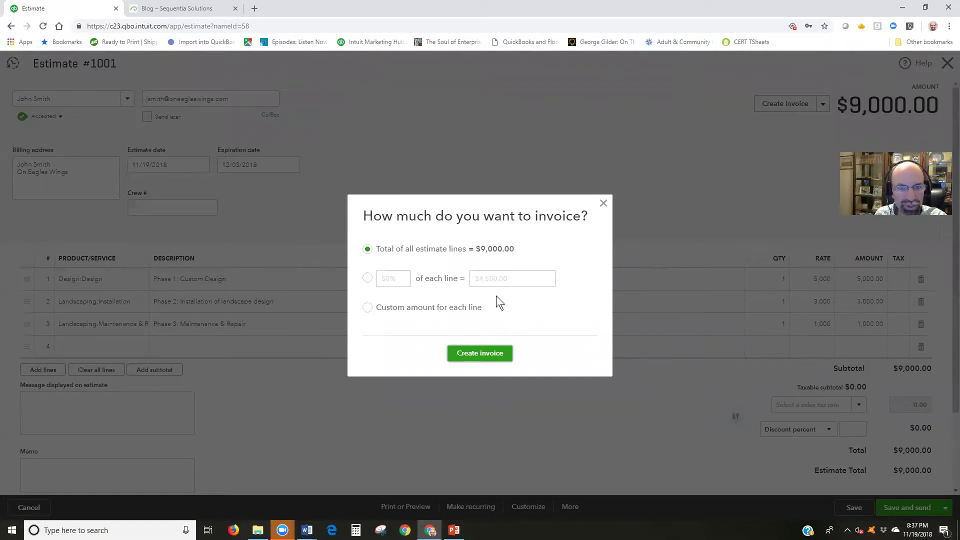
Select 'Custom amount for each line' after briefly trying the 50% option
click(368, 308)
click(369, 310)
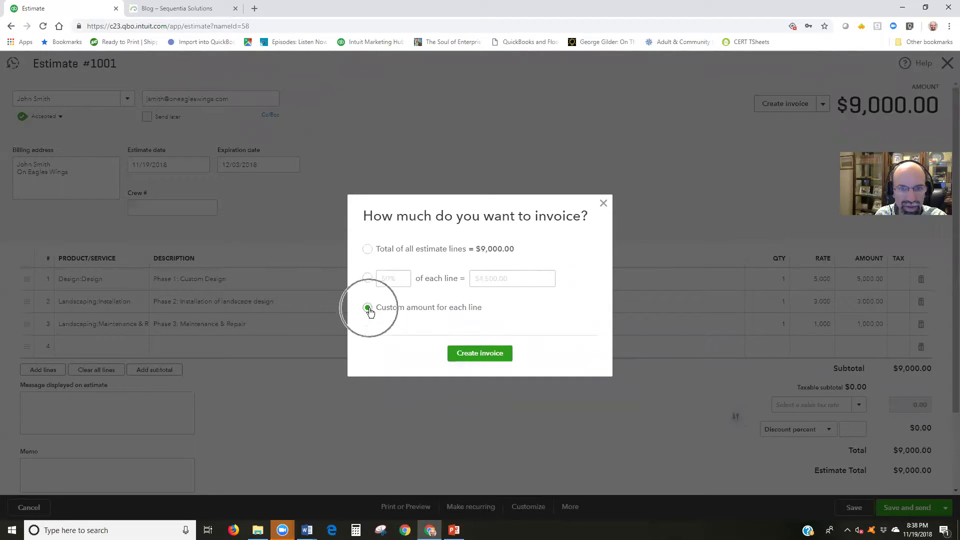
click(368, 278)
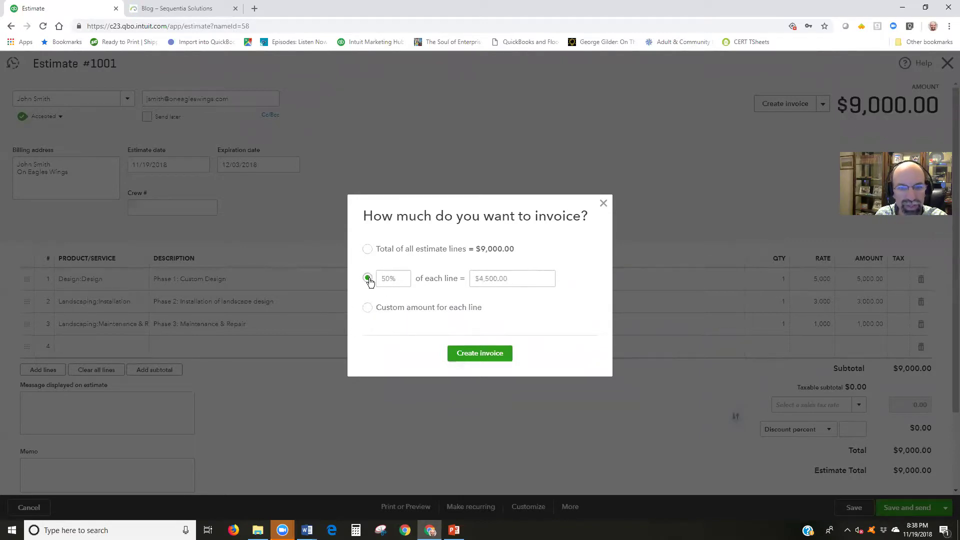
click(368, 310)
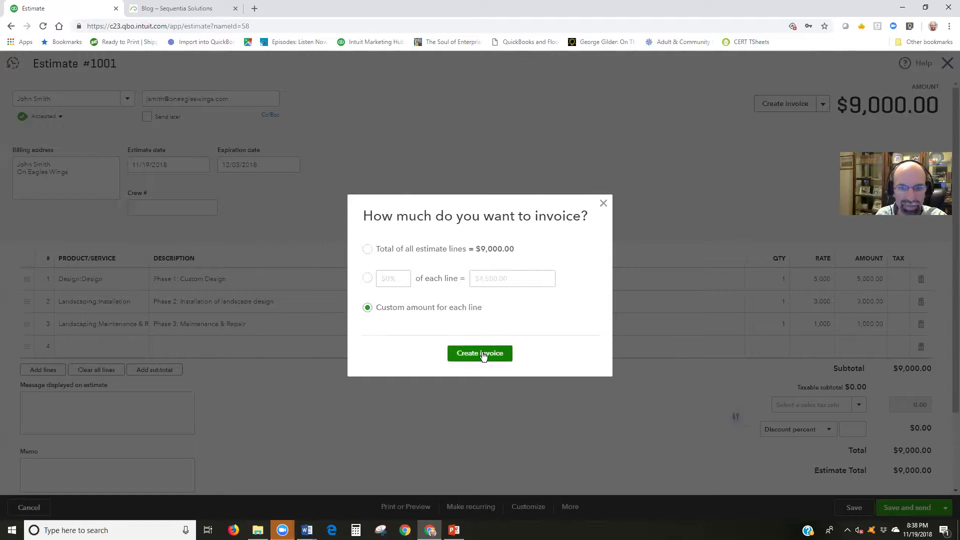
Create the linked invoice with Phase 1 at 5,000.00, Phases 2 and 3 at 0.00, and save
click(482, 353)
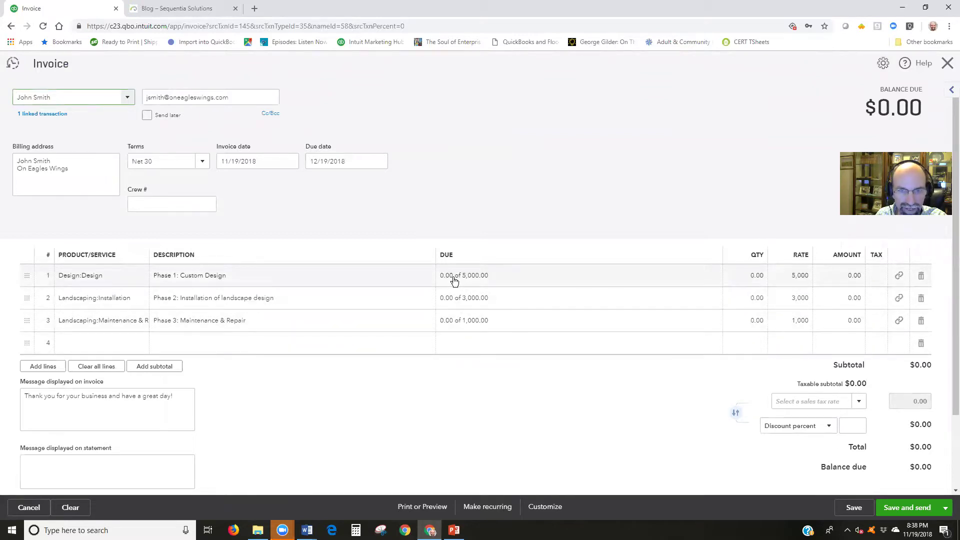
click(499, 277)
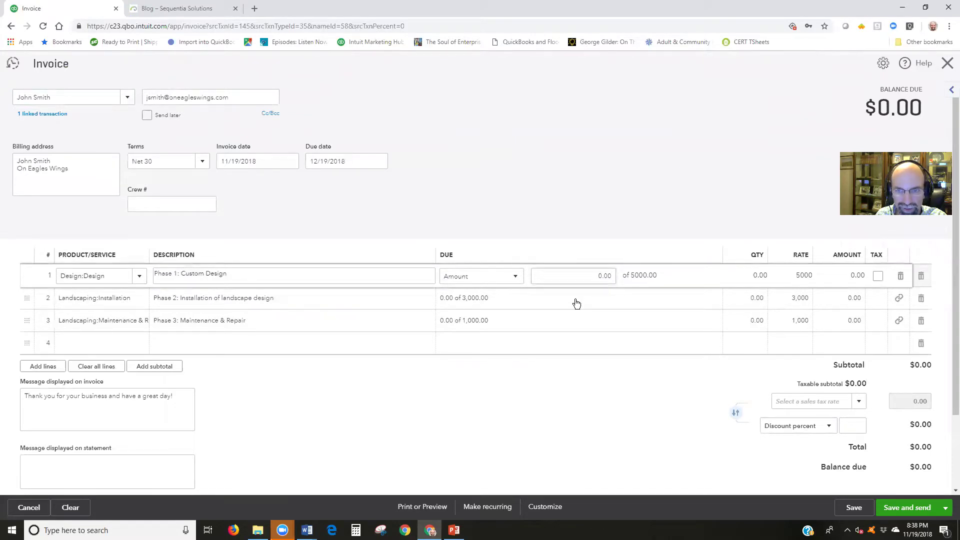
key(Tab)
text(5000)
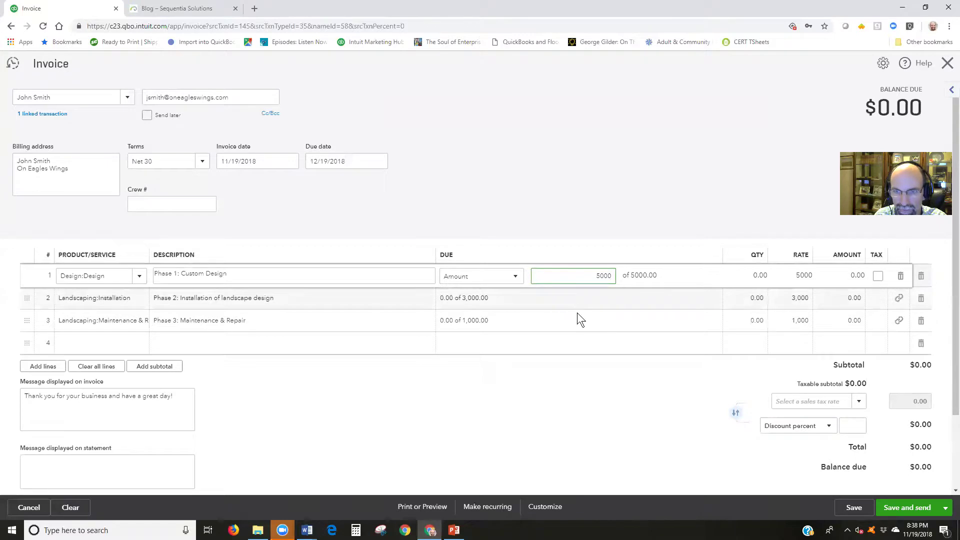
click(575, 302)
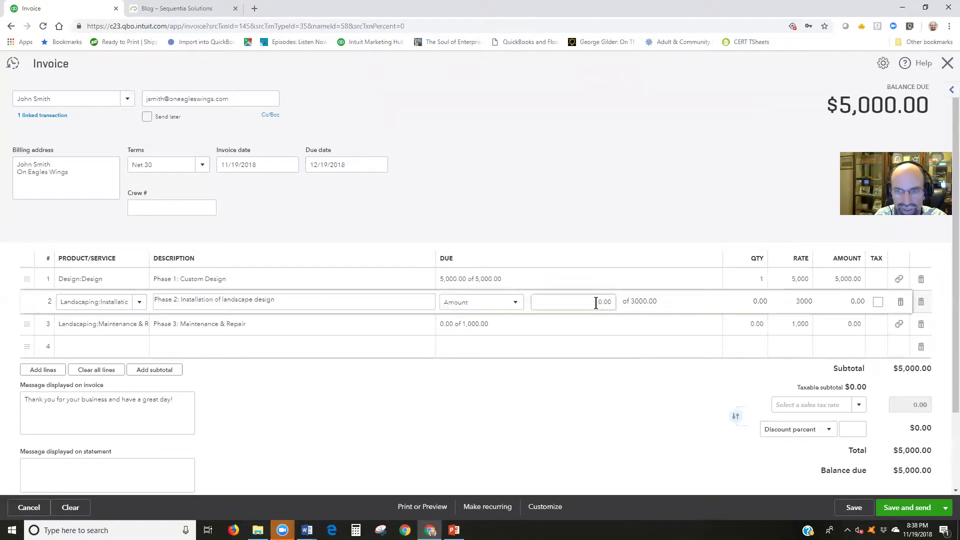
click(595, 302)
click(604, 326)
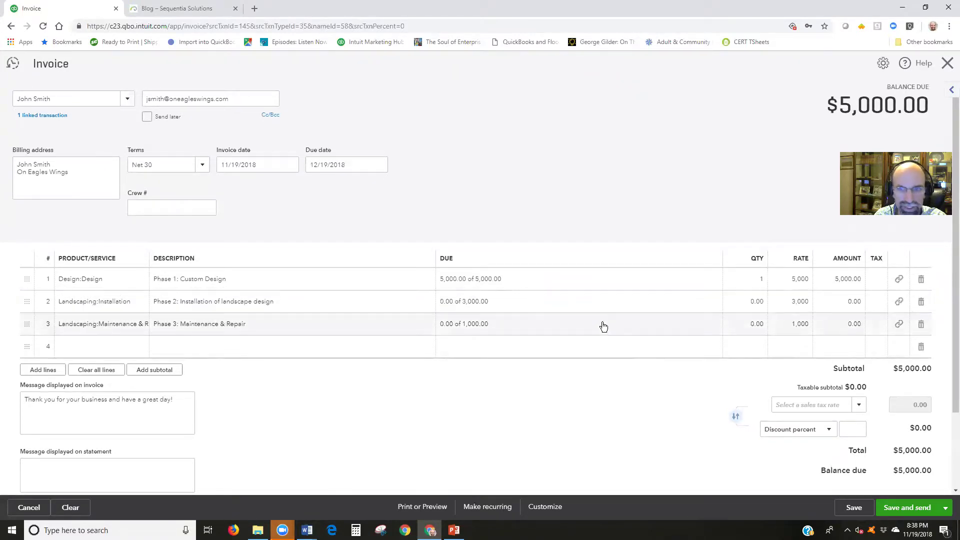
click(605, 323)
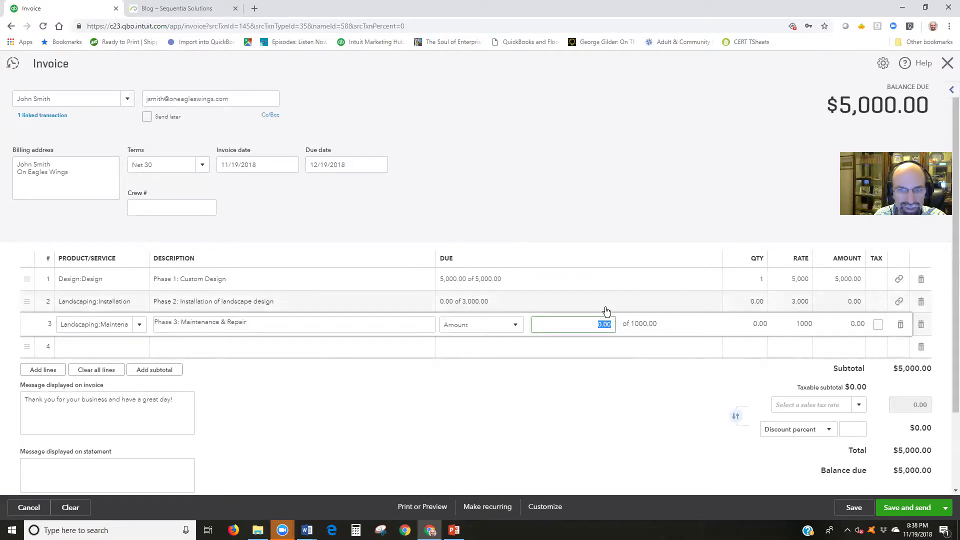
click(605, 370)
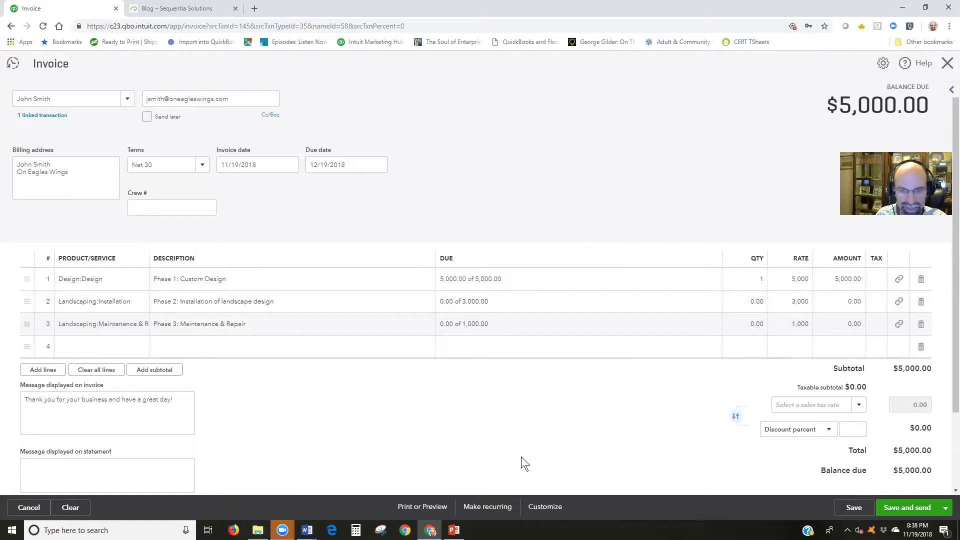
click(848, 508)
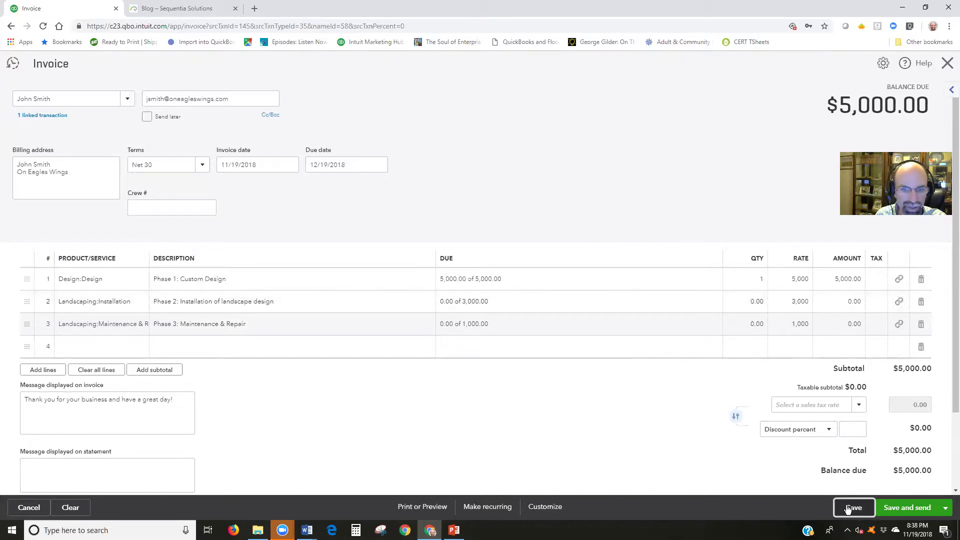
click(419, 508)
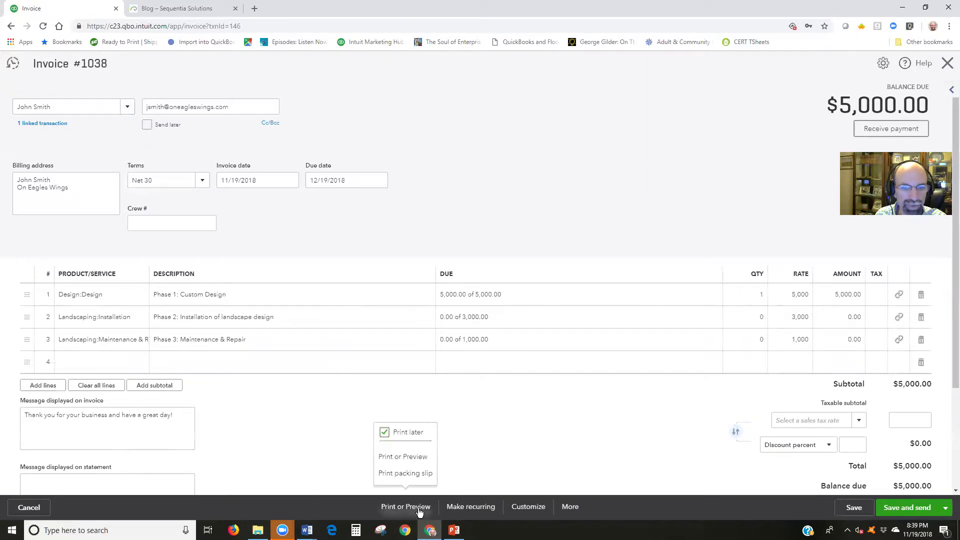
click(406, 461)
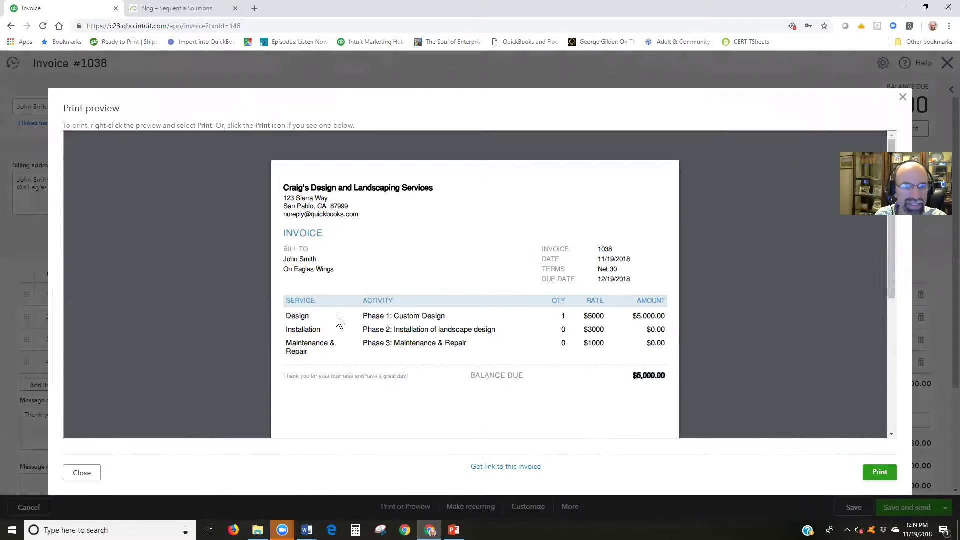
double_click(603, 249)
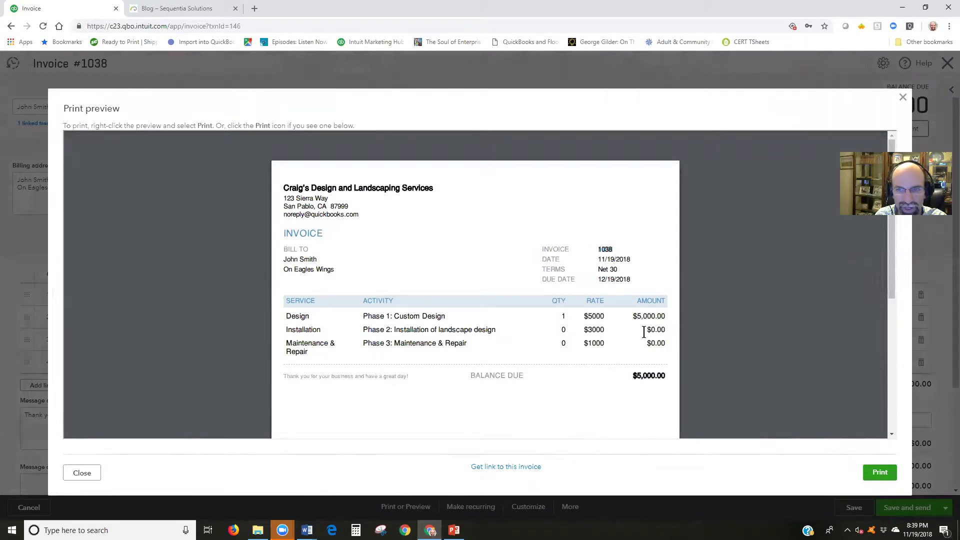
drag(643, 333, 668, 344)
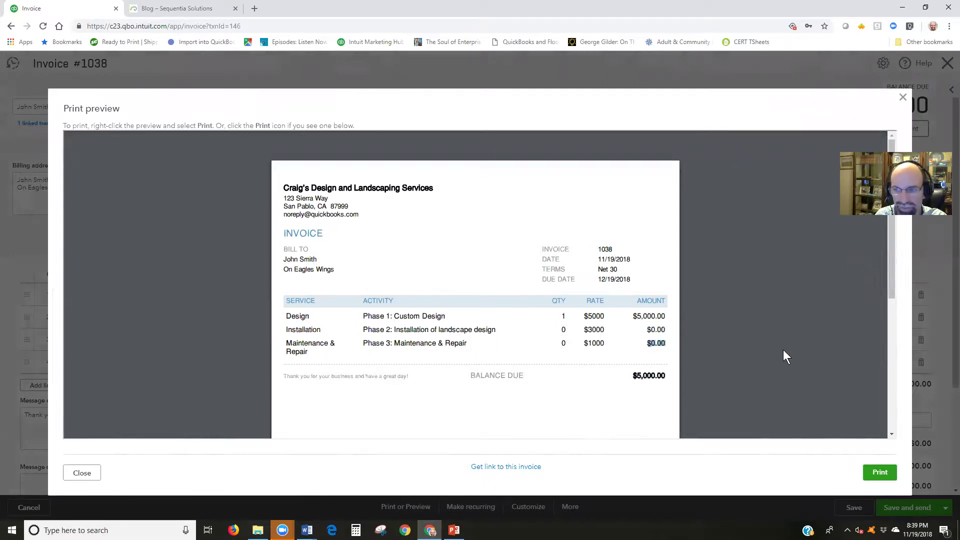
key(Escape)
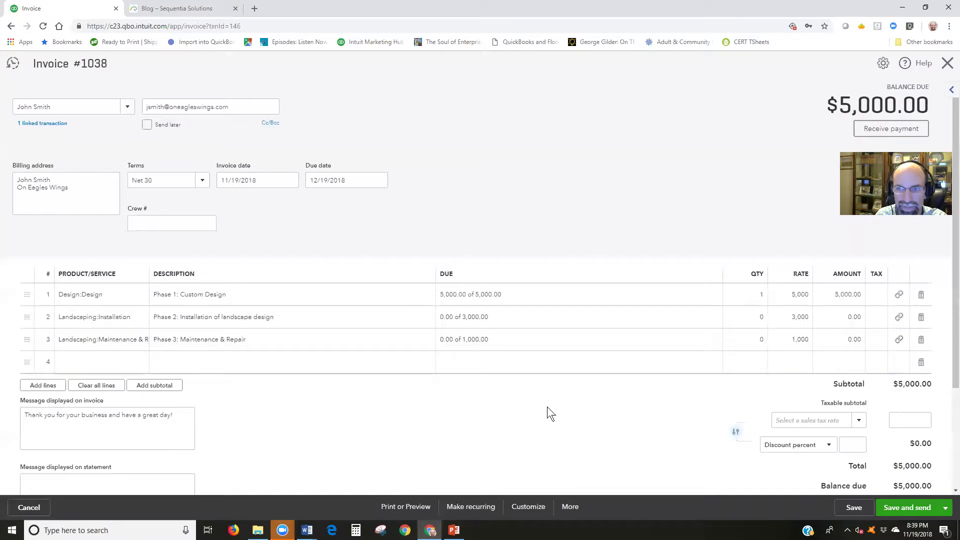
Open a new Receive Payment form from the Create menu and expand the customer list
click(854, 507)
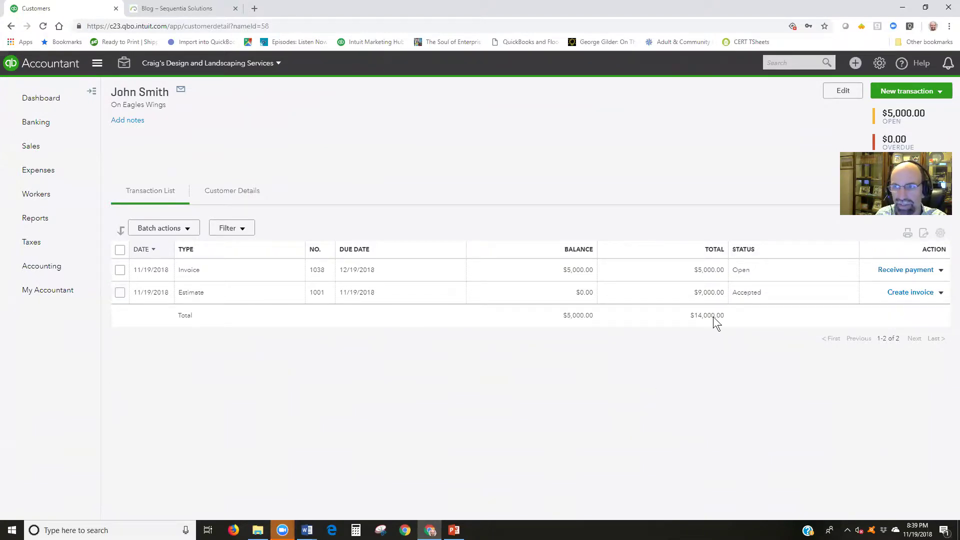
click(907, 272)
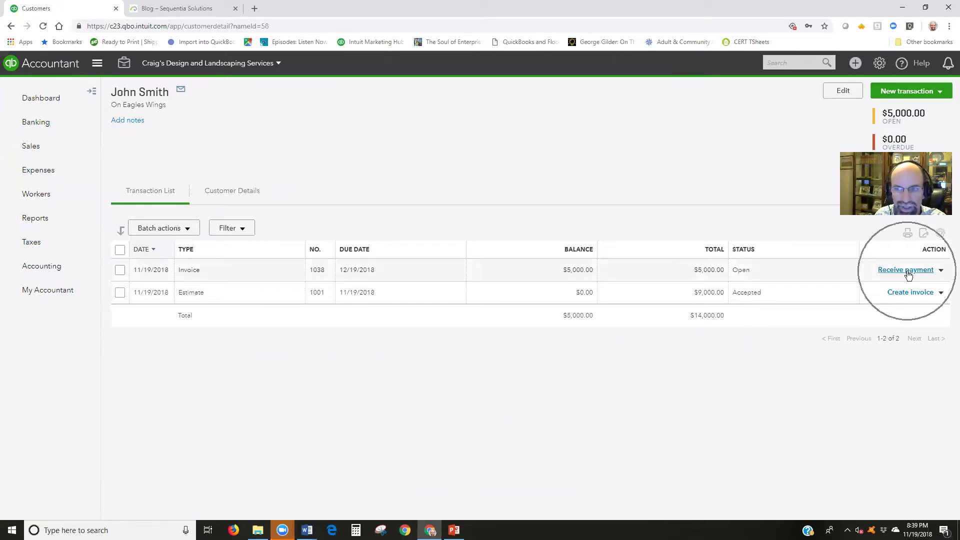
click(856, 64)
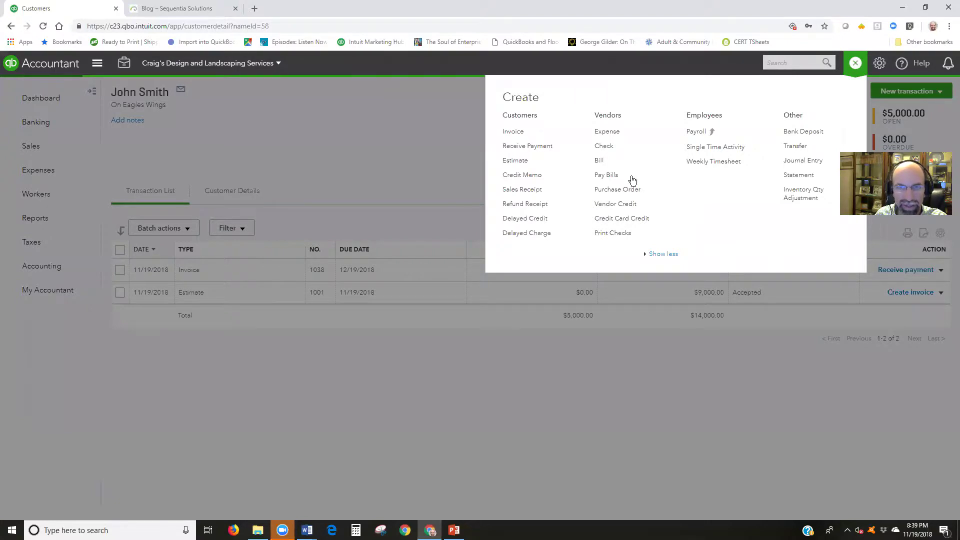
click(533, 149)
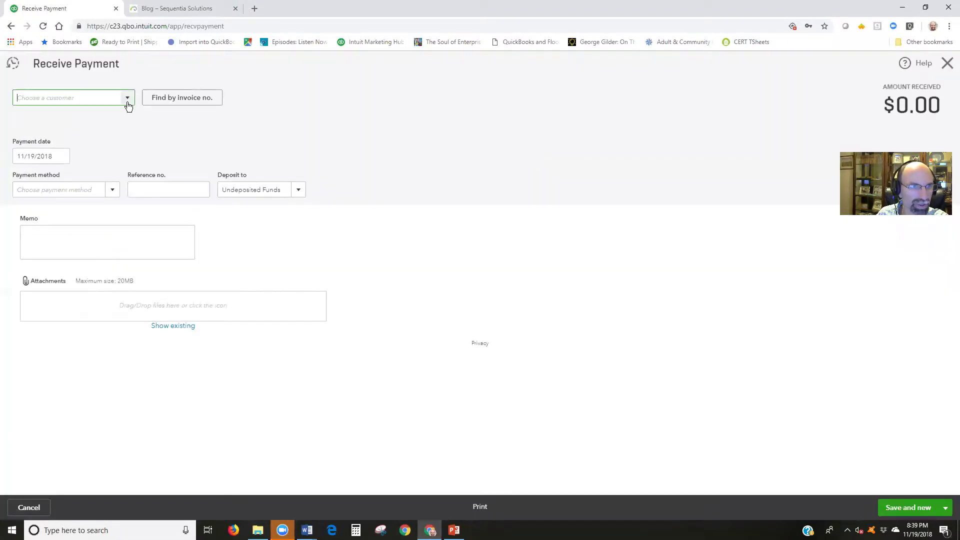
click(128, 98)
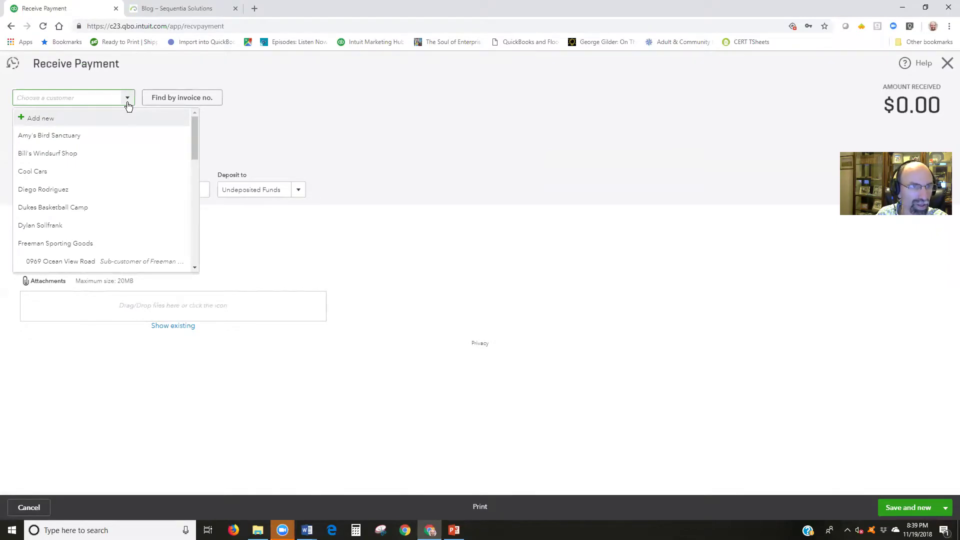
Choose the customer and apply the 5,000.00 payment to invoice #1038
text(on)
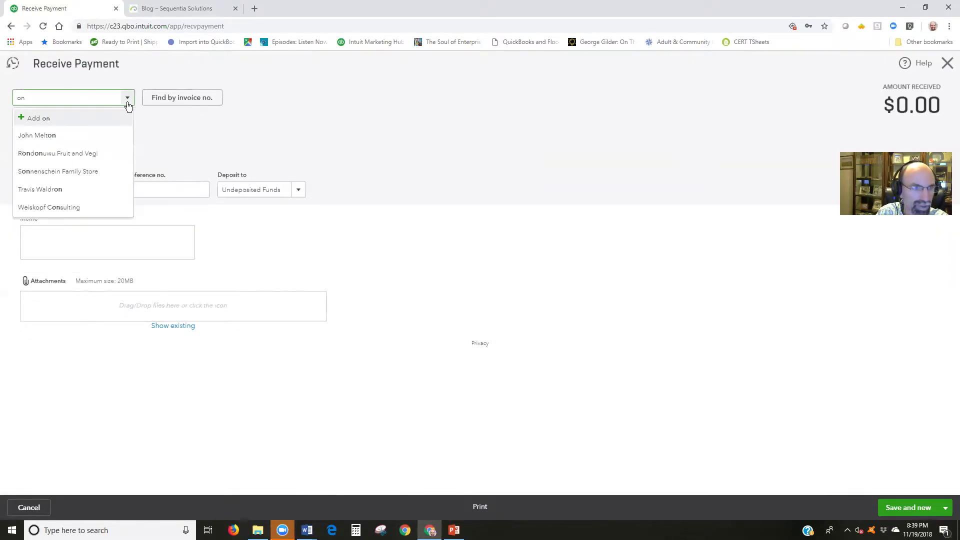
text( e)
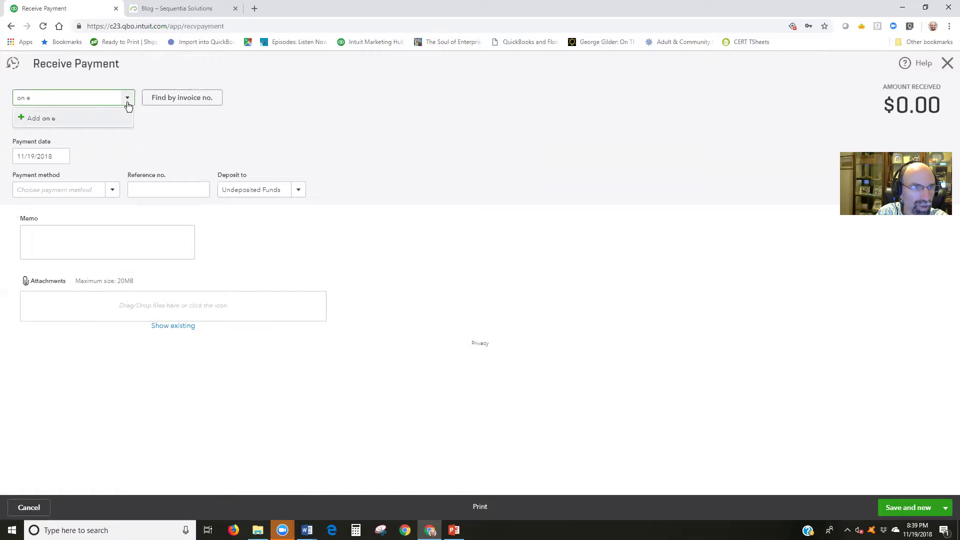
key(BackSpace)
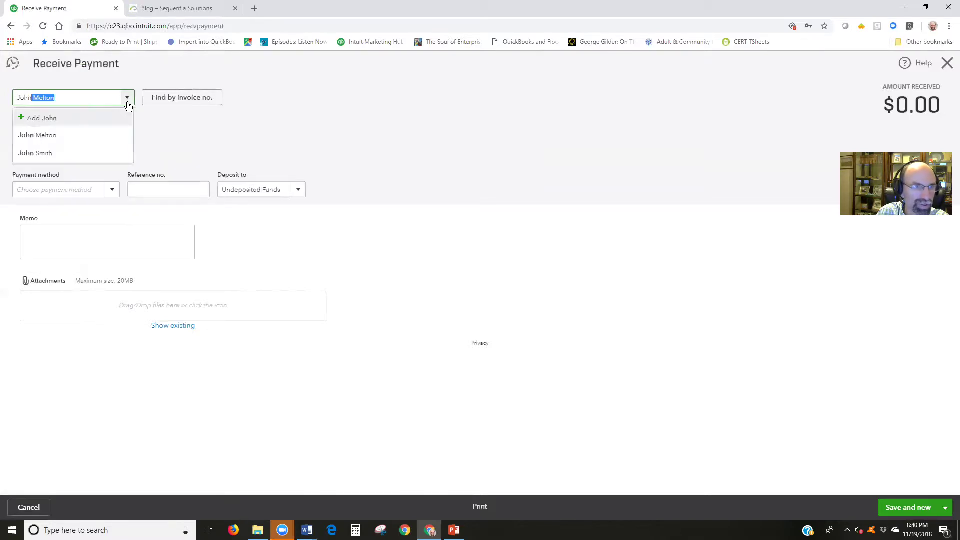
click(68, 153)
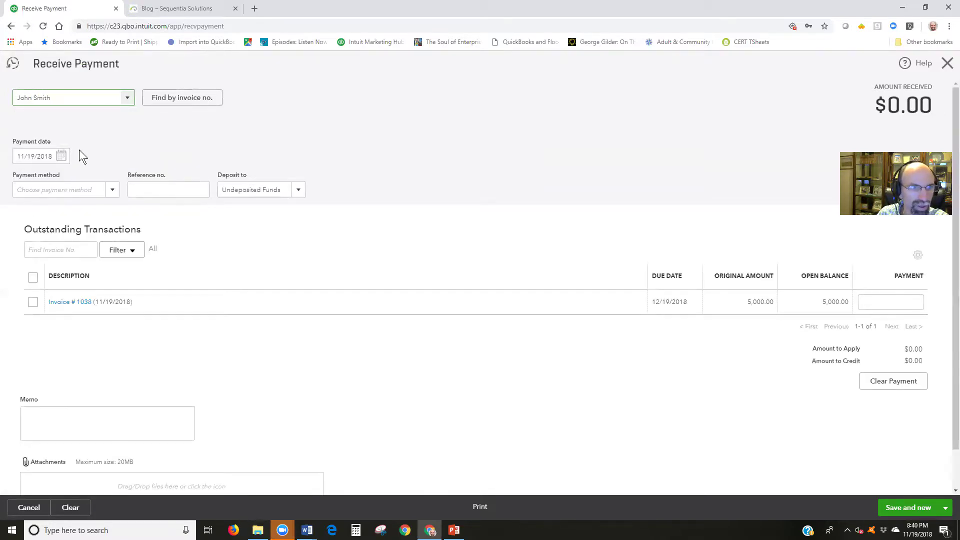
click(32, 302)
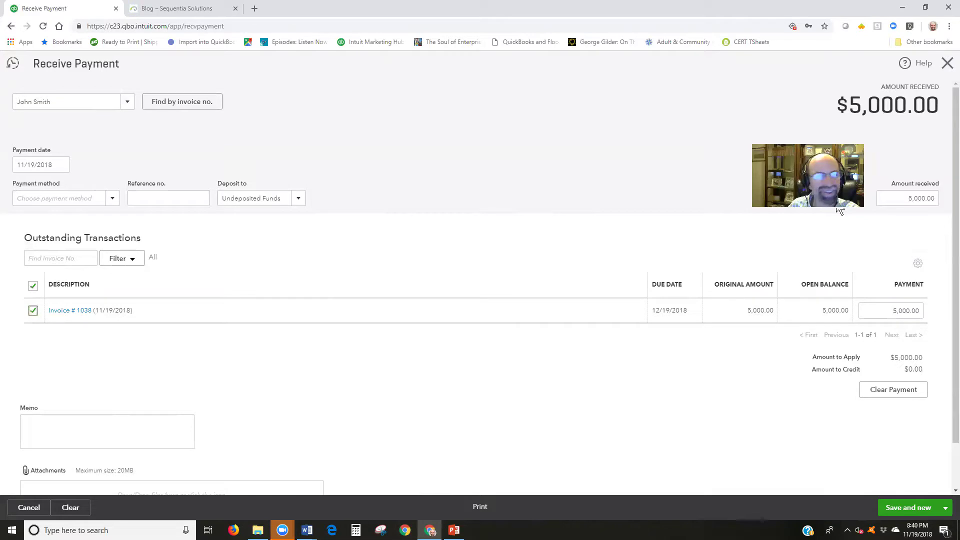
click(936, 198)
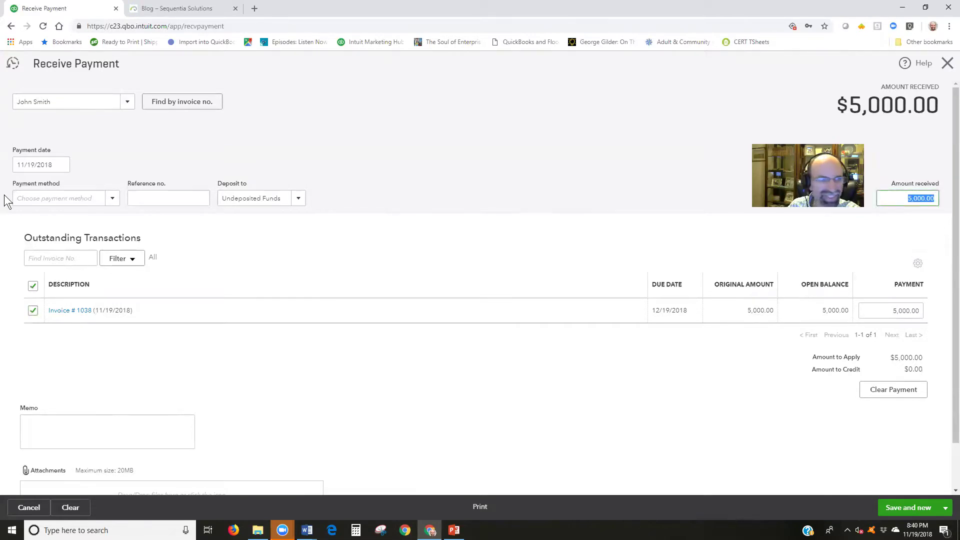
Date the payment 11/20/2018 as a Check deposited to Checking, then save and close
click(61, 164)
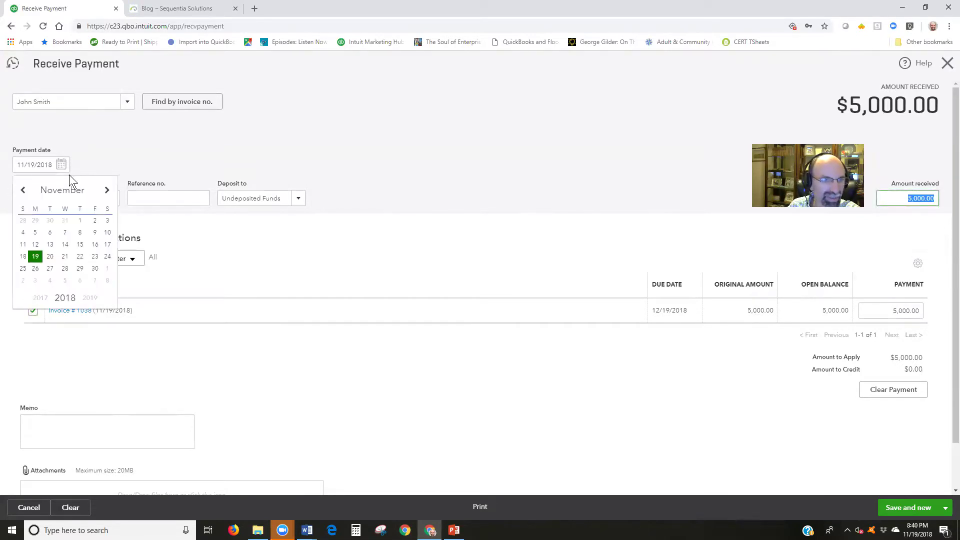
click(50, 256)
click(111, 198)
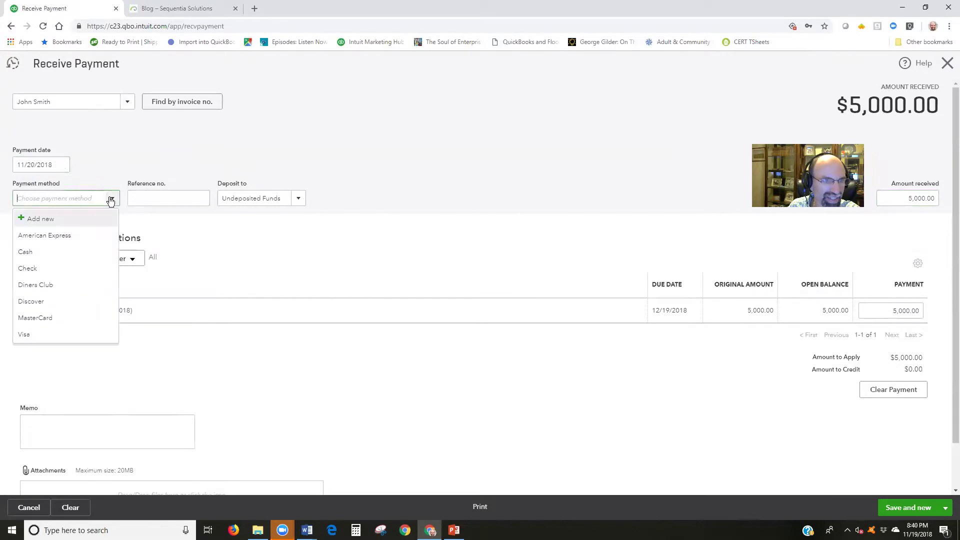
click(59, 268)
click(149, 198)
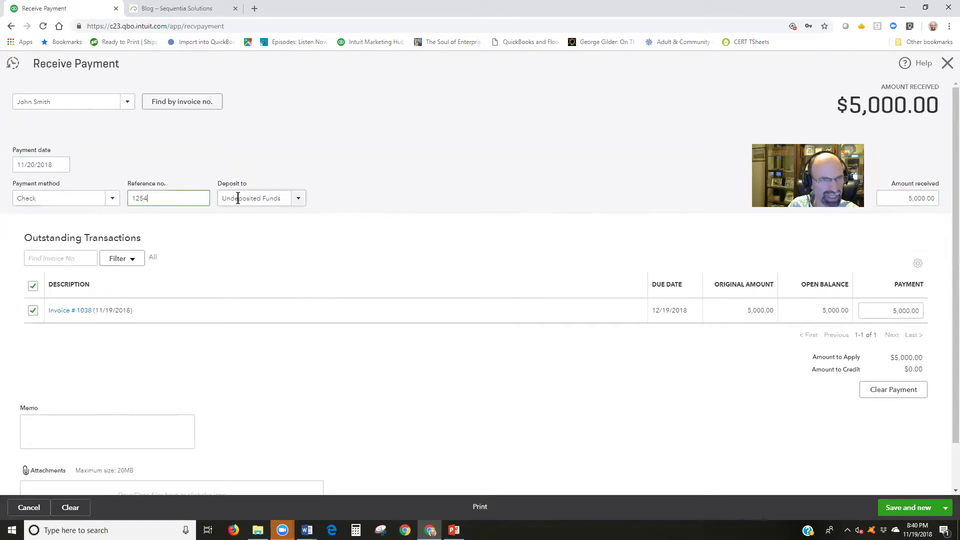
click(298, 199)
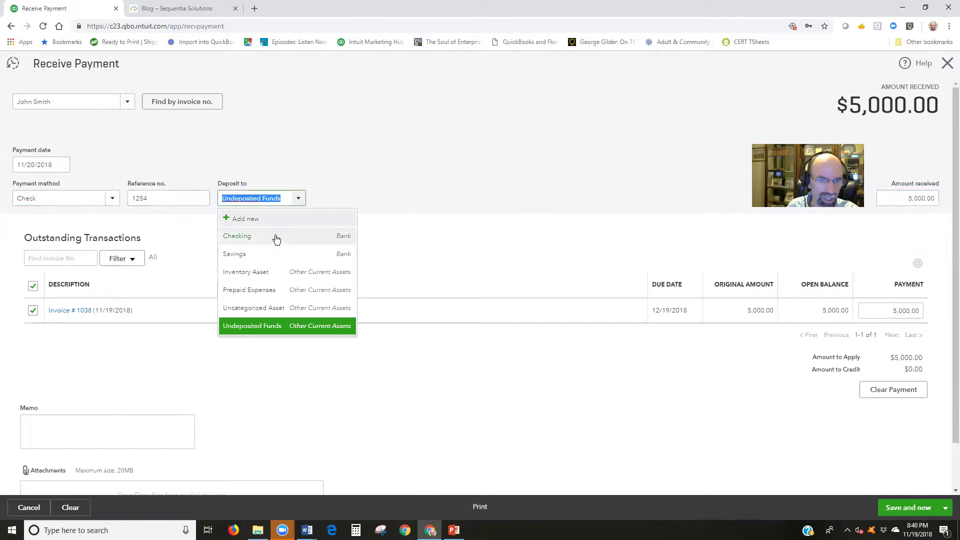
click(255, 234)
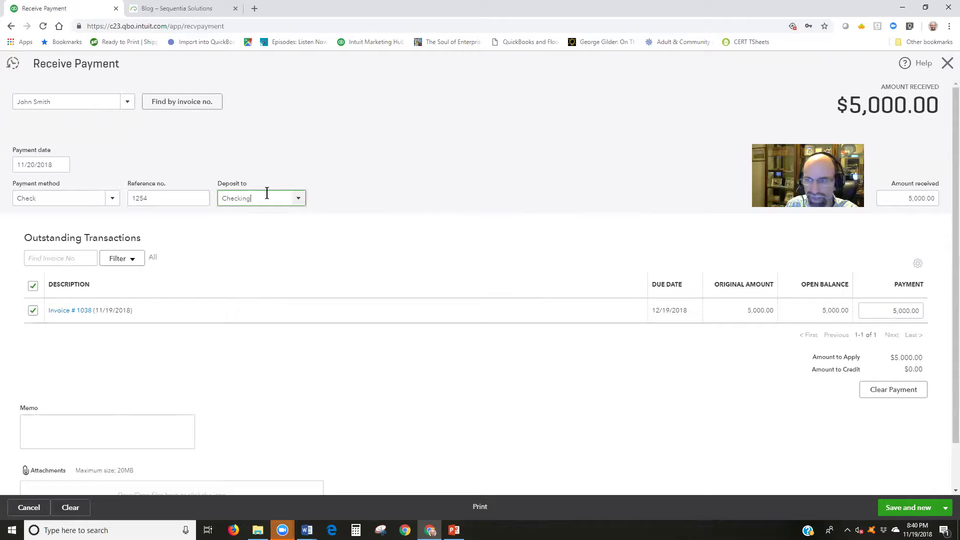
click(947, 508)
click(904, 475)
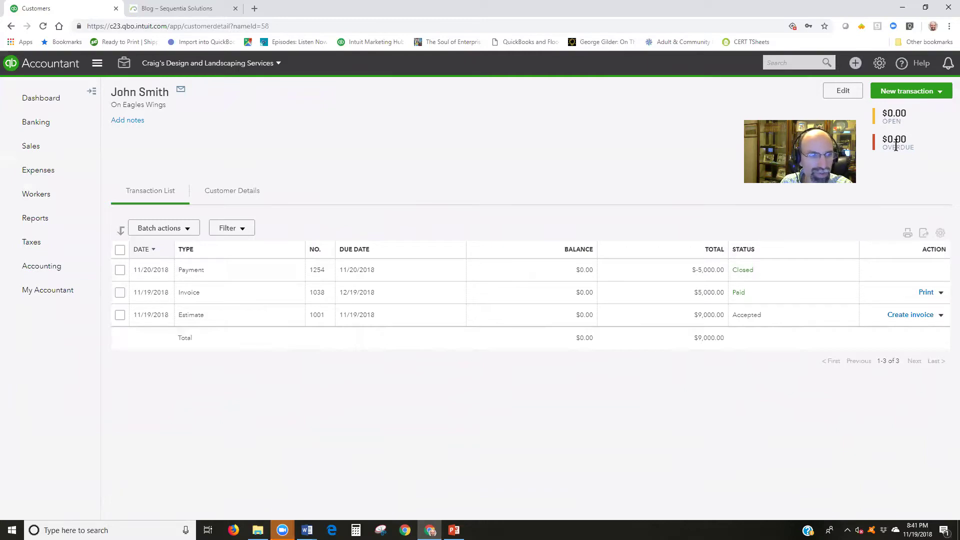
Search Reports for 'estim' and open Estimates & Progress Invoicing Summary by Customer
click(51, 224)
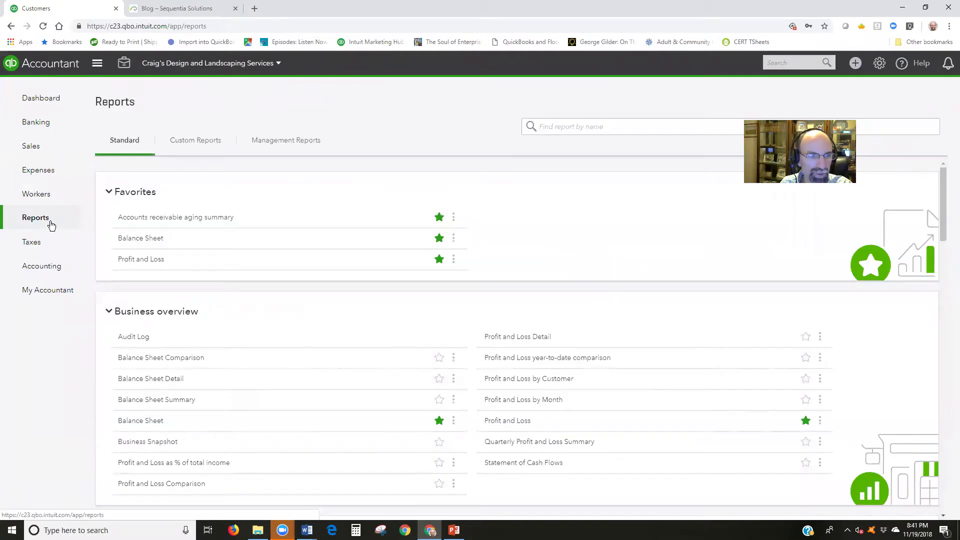
click(561, 125)
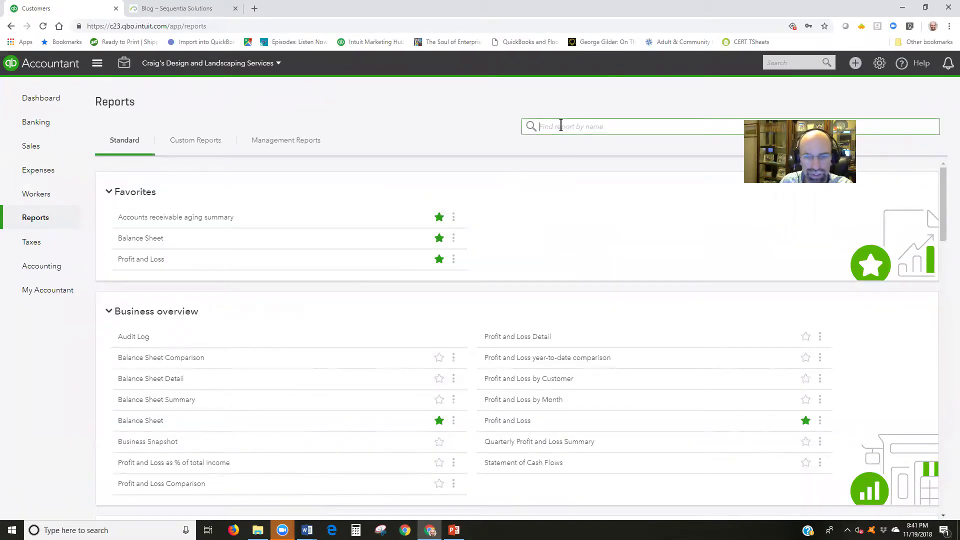
text(estim)
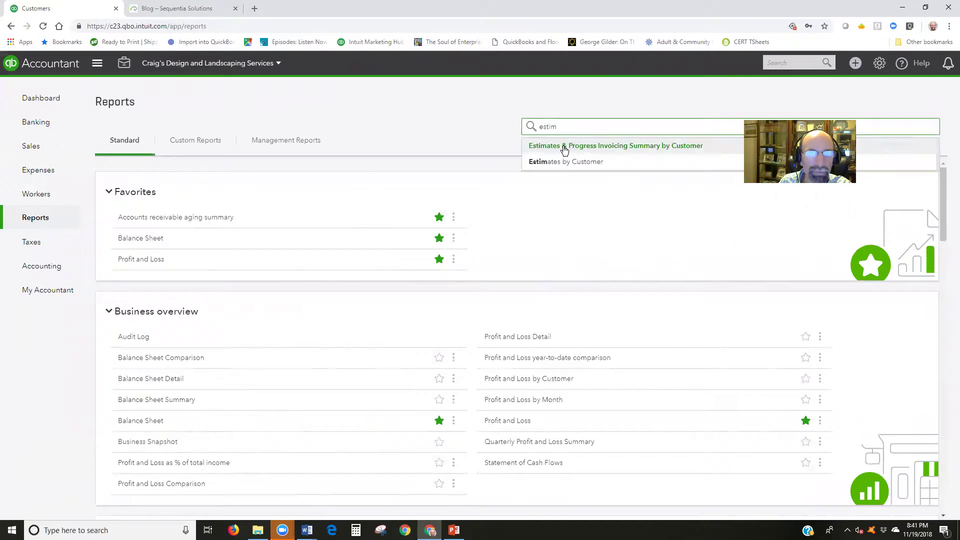
click(565, 145)
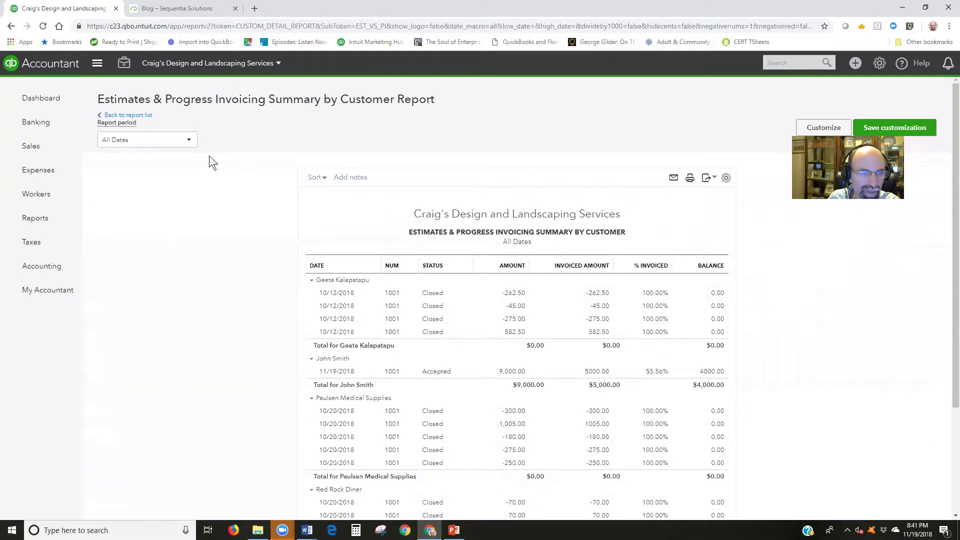
click(186, 139)
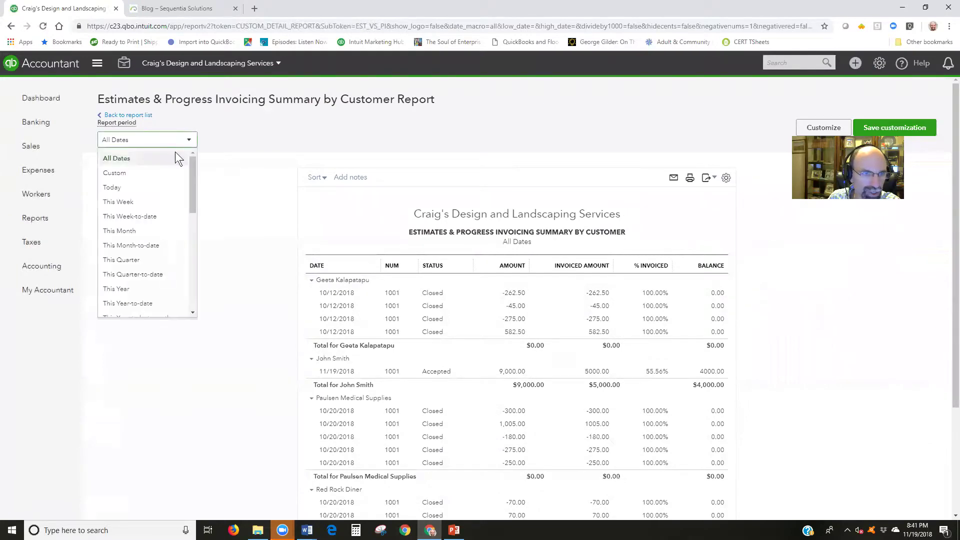
click(120, 159)
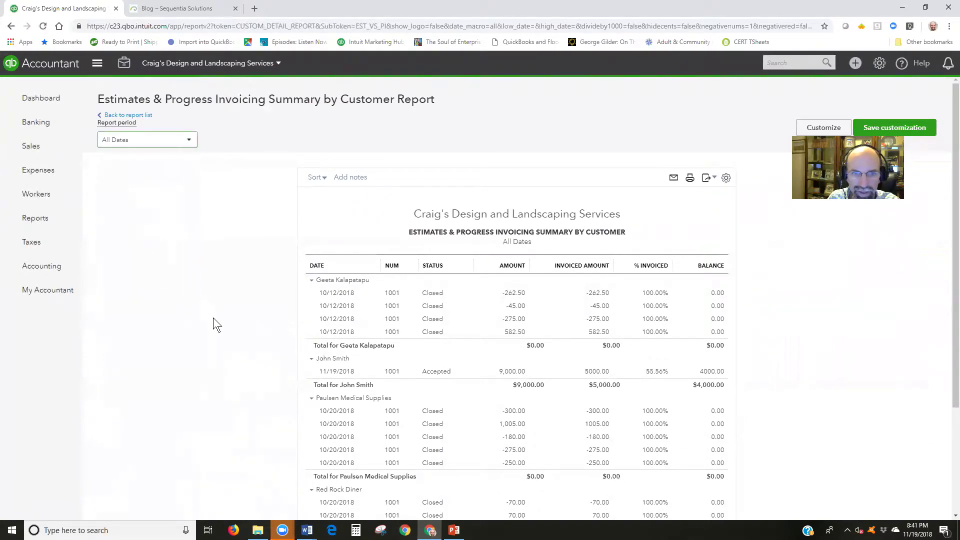
scroll(213, 317, down, 3)
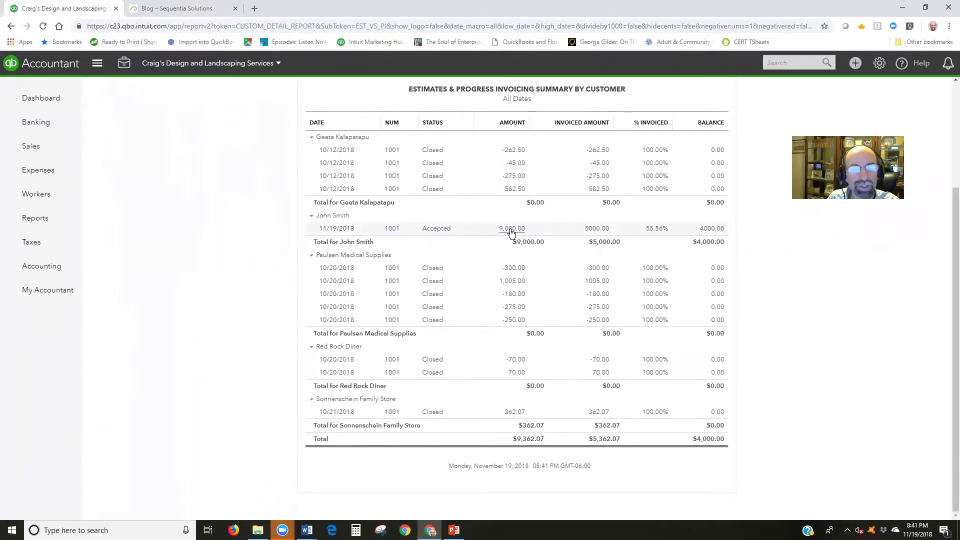
click(511, 230)
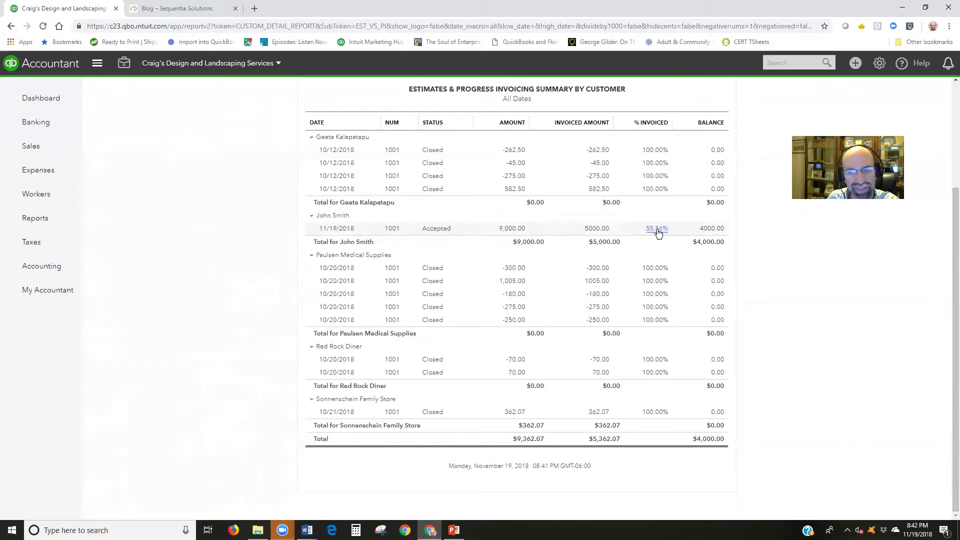
click(657, 229)
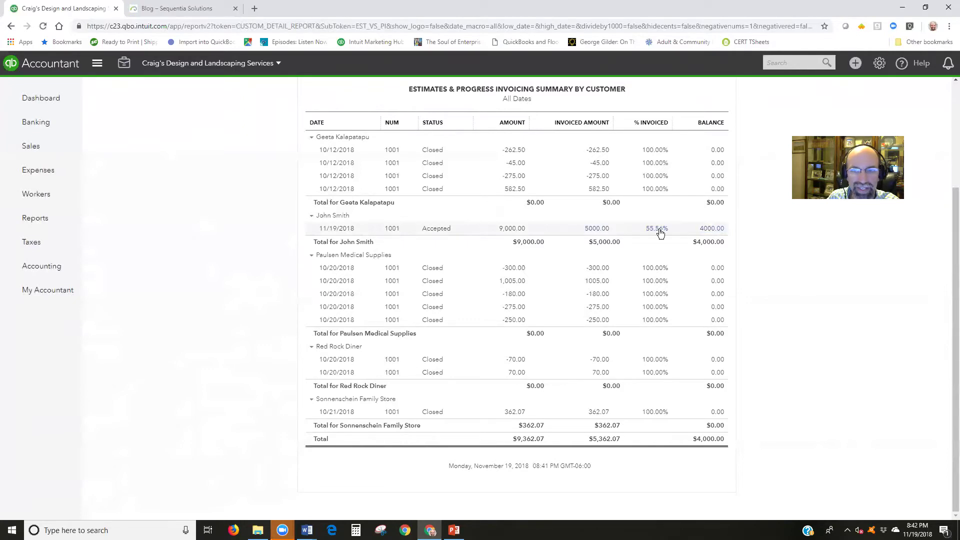
click(709, 229)
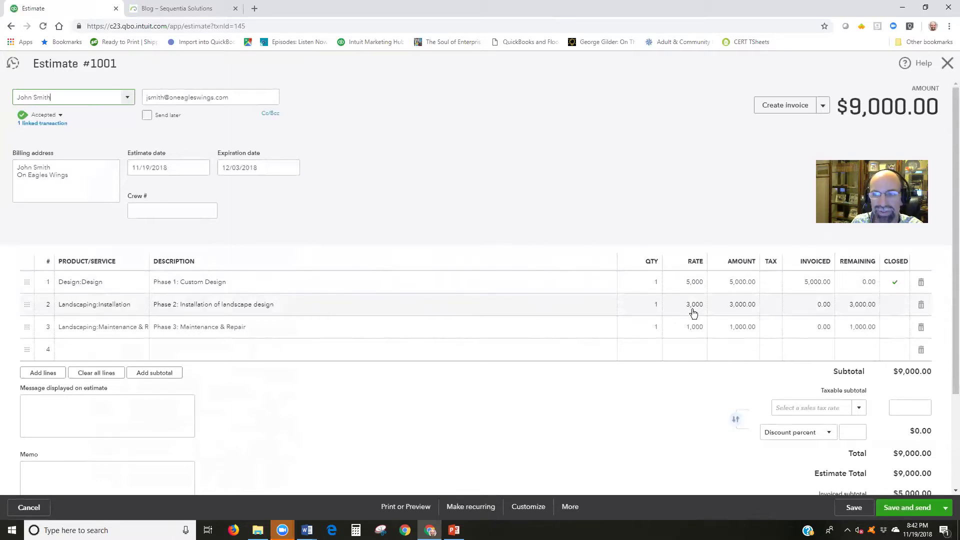
click(947, 64)
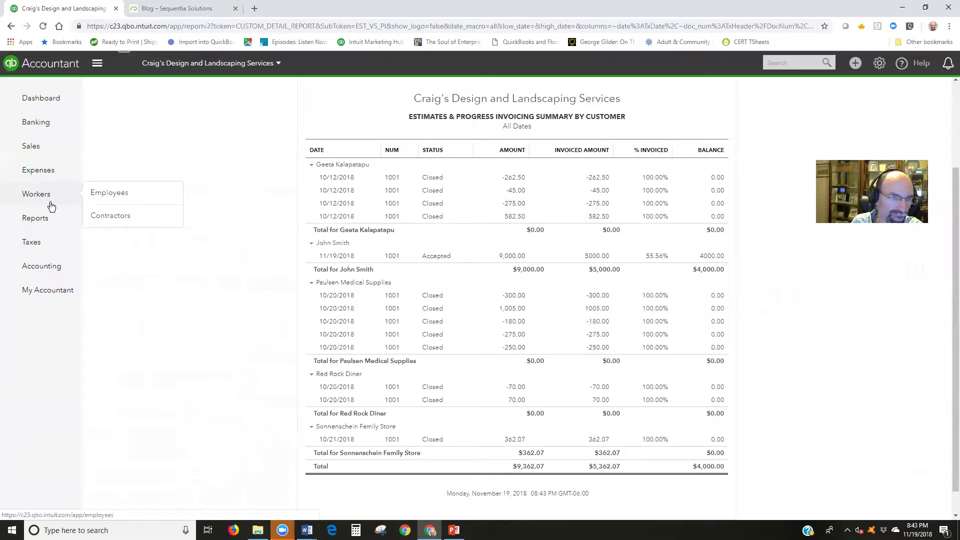
Search the customer list and open the customer's page listing payment 1254, invoice 1038 and estimate 1001
mouse_move(35, 148)
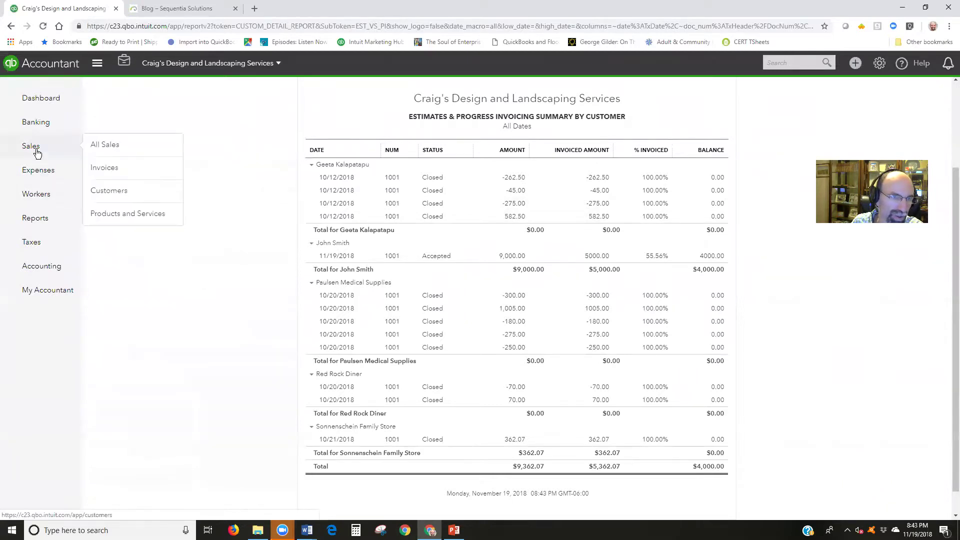
click(121, 192)
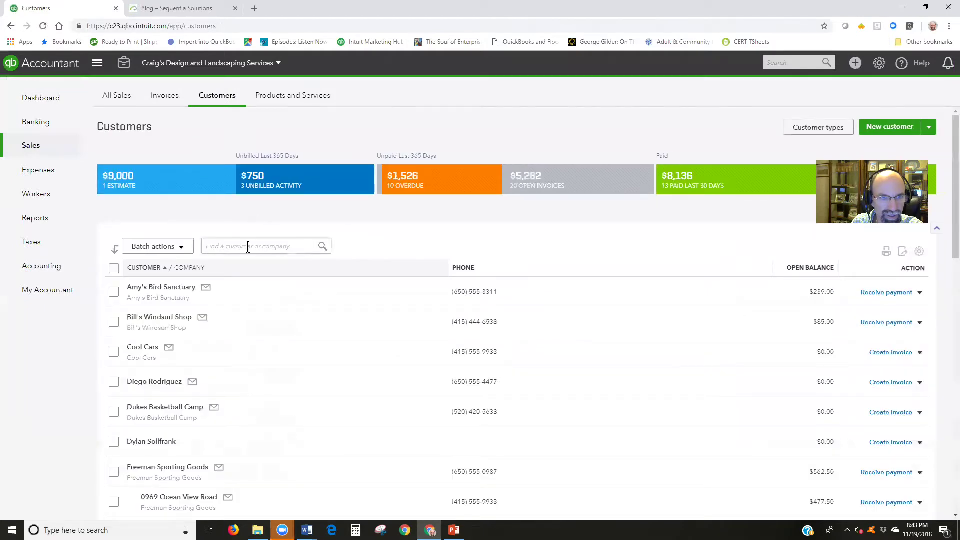
click(248, 246)
text(joh)
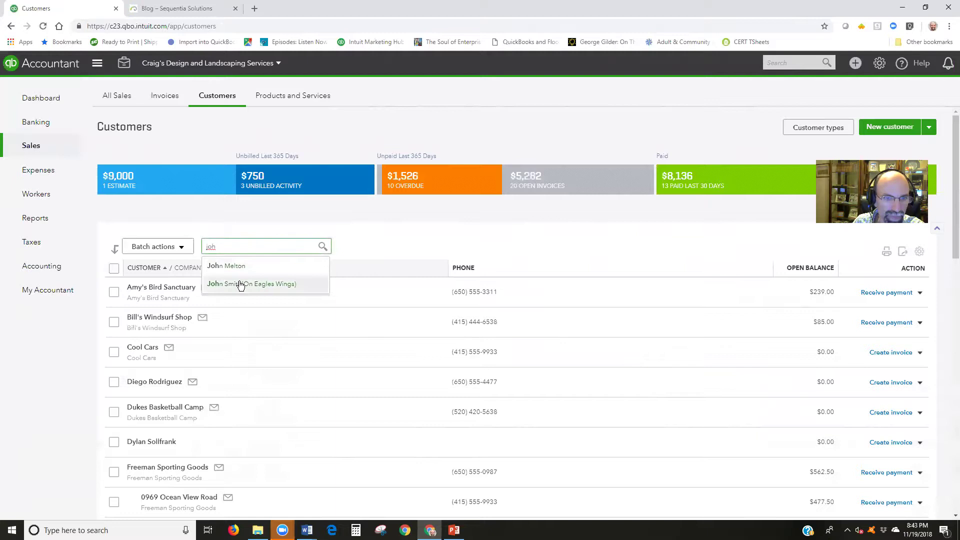
click(240, 284)
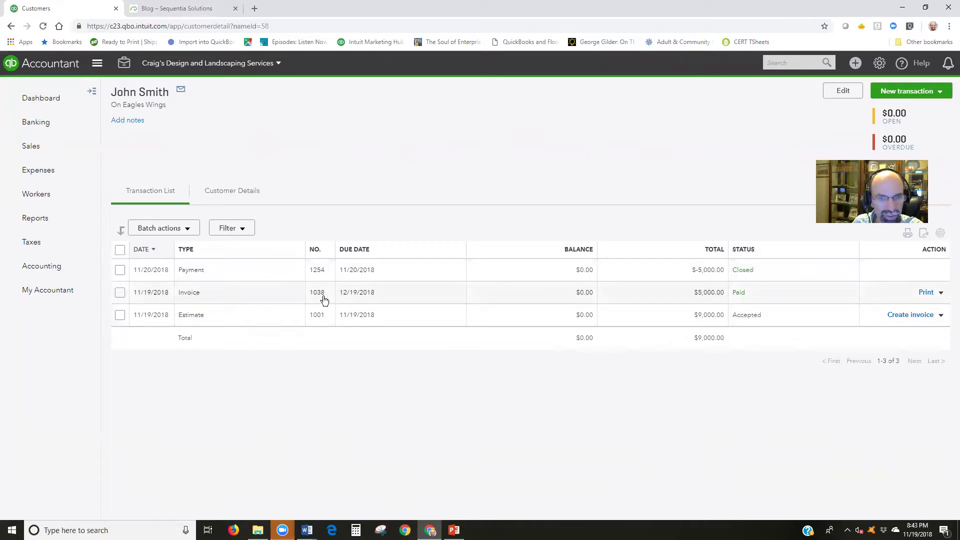
Bill Phase 2 installation at 3,000.00 on invoice 1038, leave Phase 3 at 0.00, and save
click(381, 296)
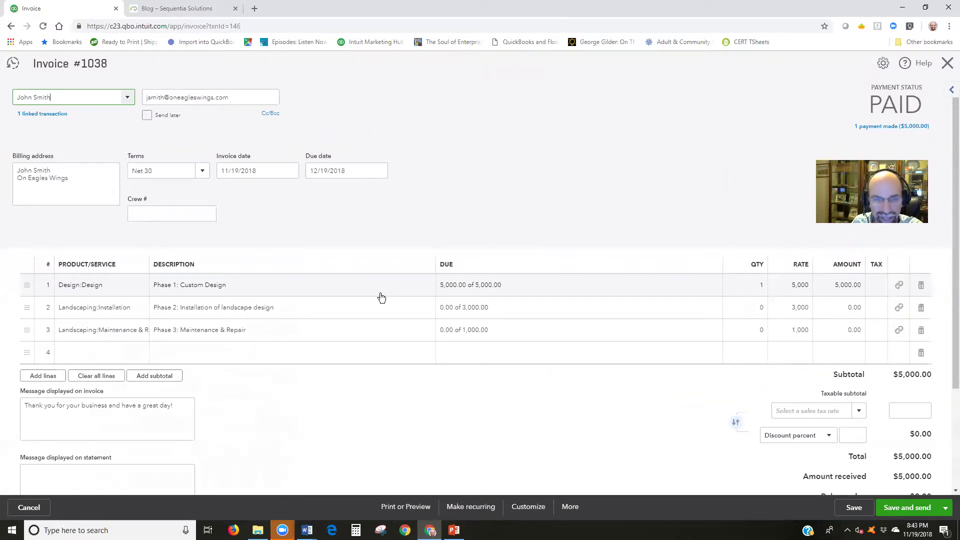
click(455, 315)
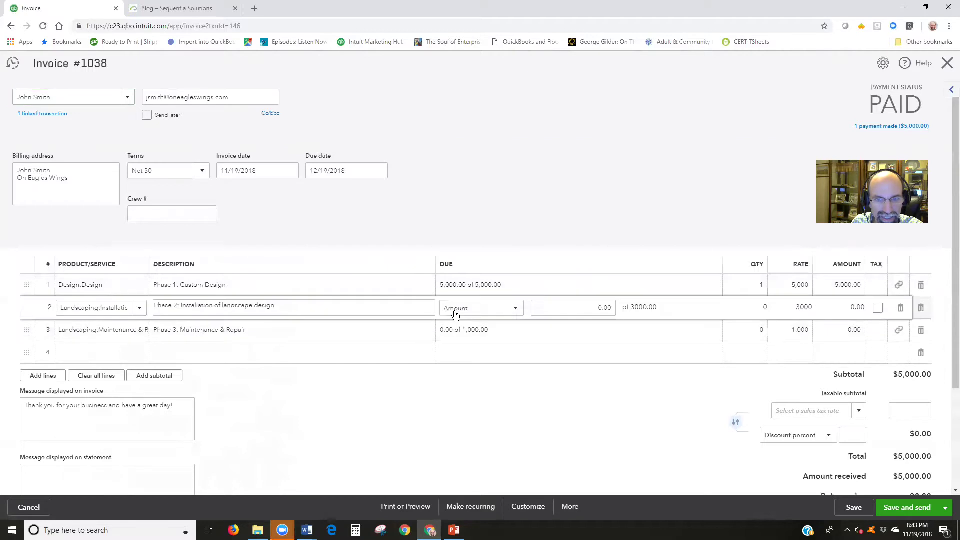
click(558, 309)
text(3000)
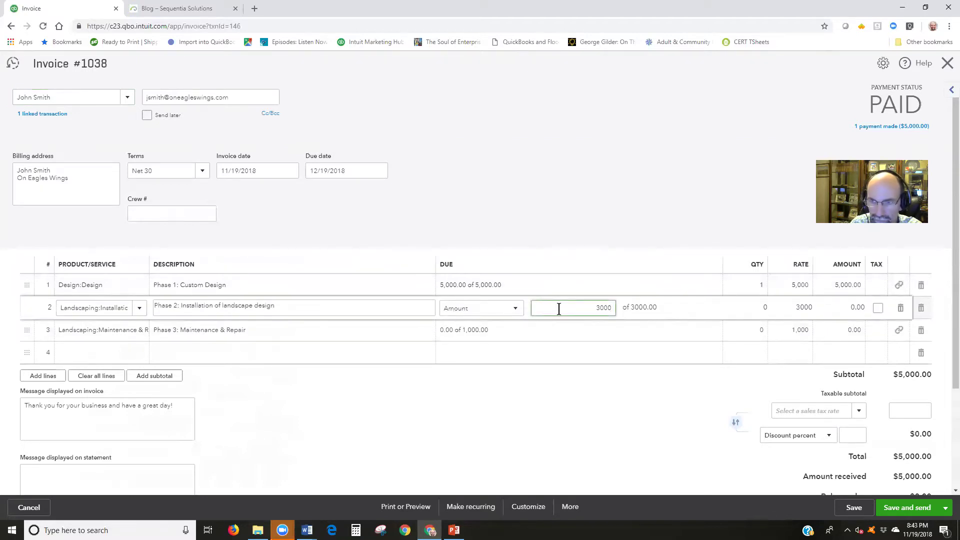
click(645, 336)
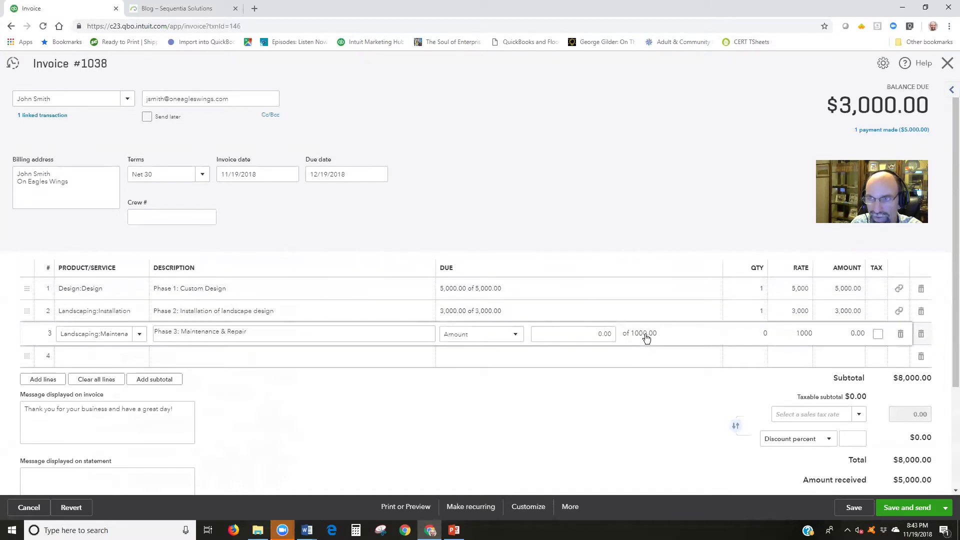
double_click(832, 105)
click(834, 107)
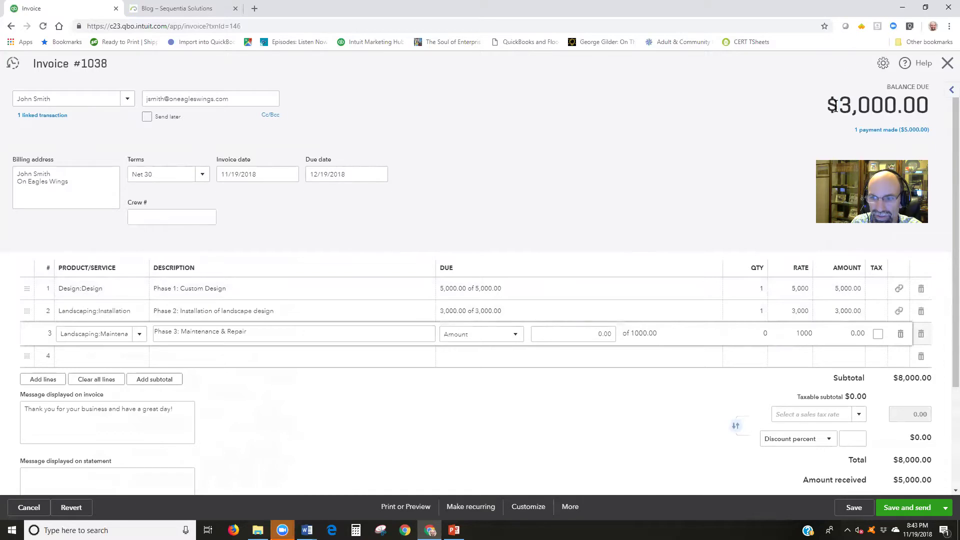
click(853, 508)
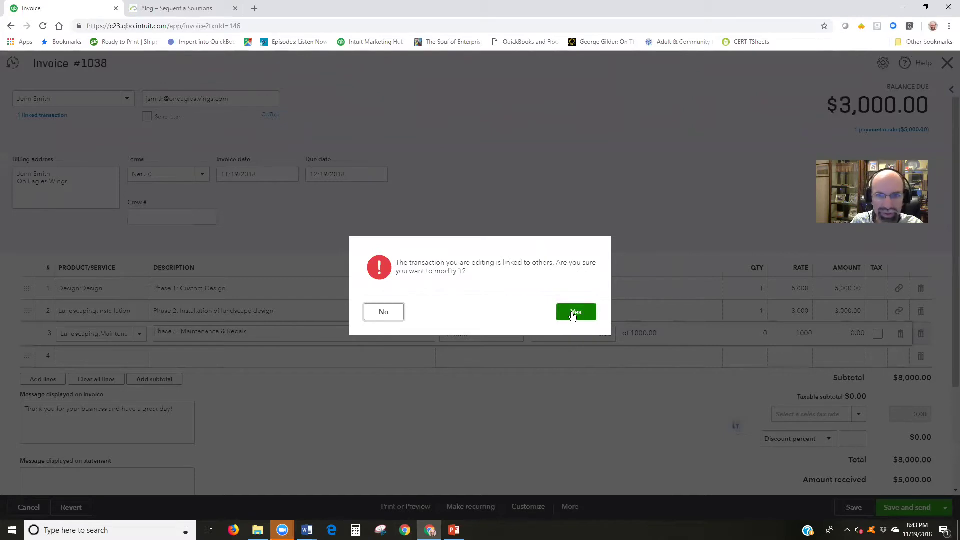
click(574, 312)
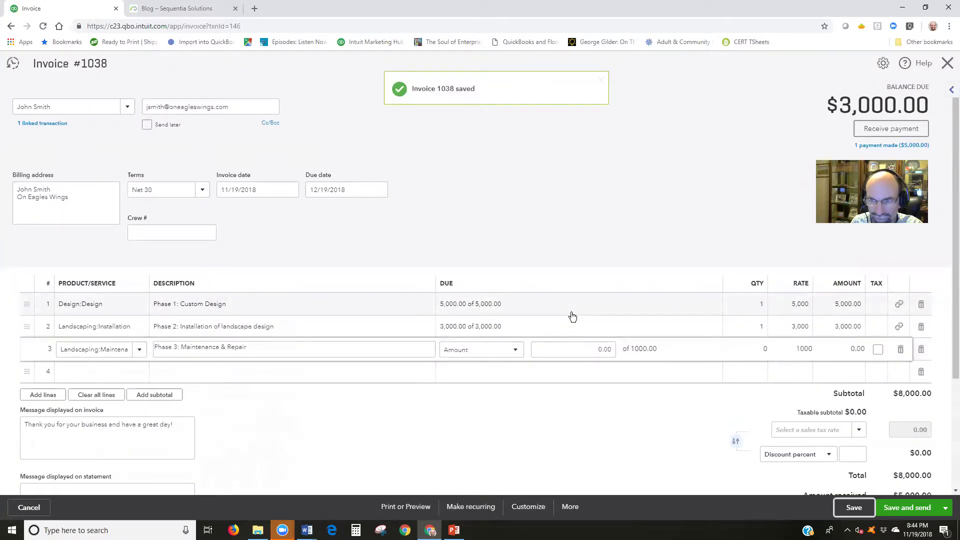
Save invoice 1038 and review its e-mail preview showing the $5,000.00 payment and $3,000.00 balance due
click(899, 509)
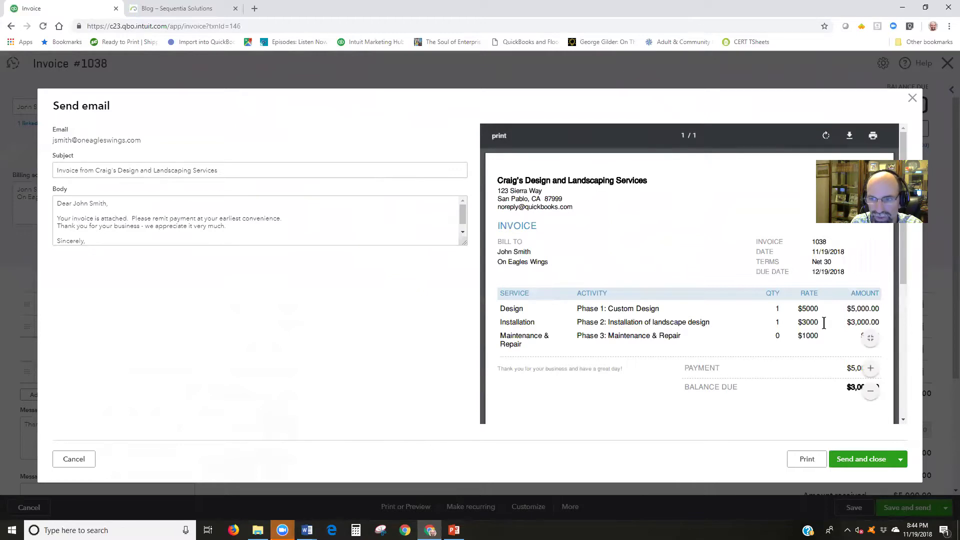
scroll(767, 393, down, 2)
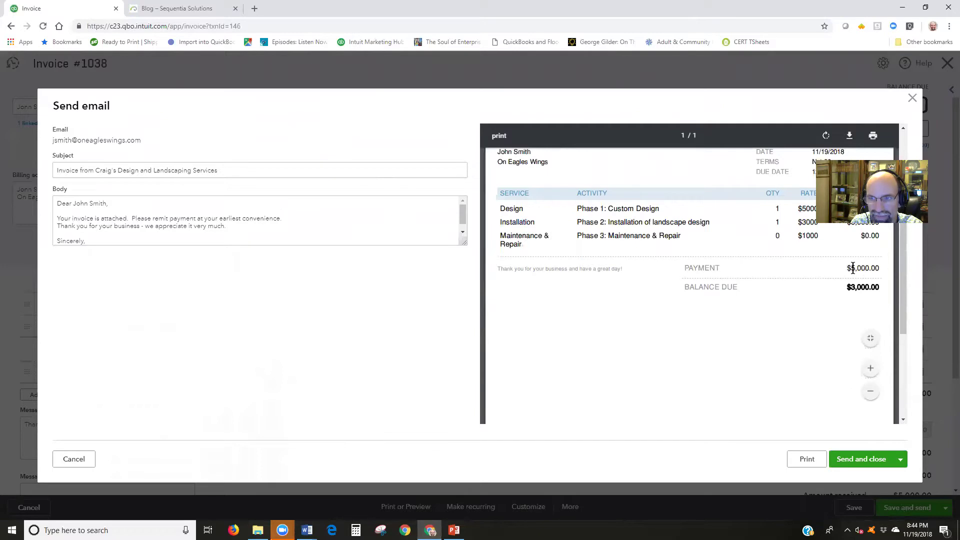
drag(853, 269, 873, 265)
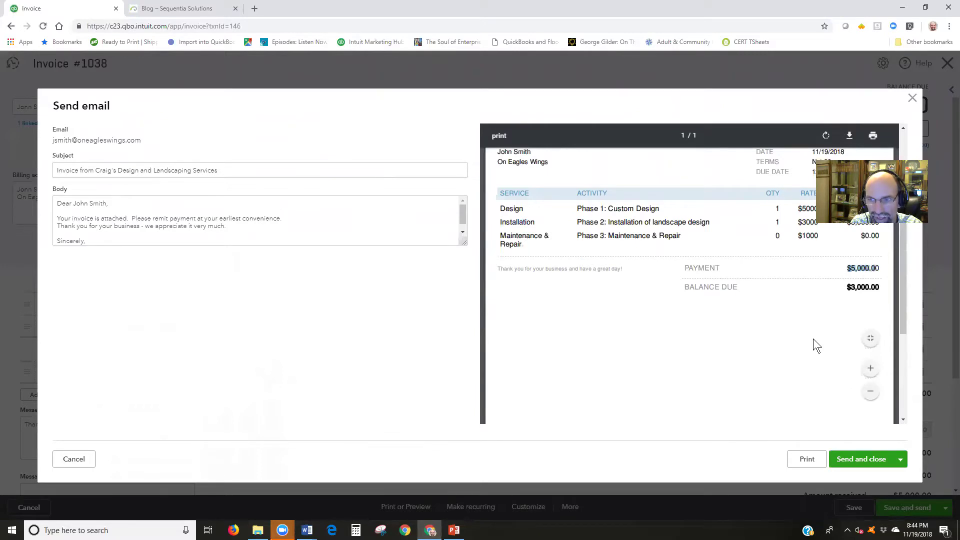
scroll(813, 338, up, 1)
scroll(855, 325, down, 1)
scroll(853, 303, up, 1)
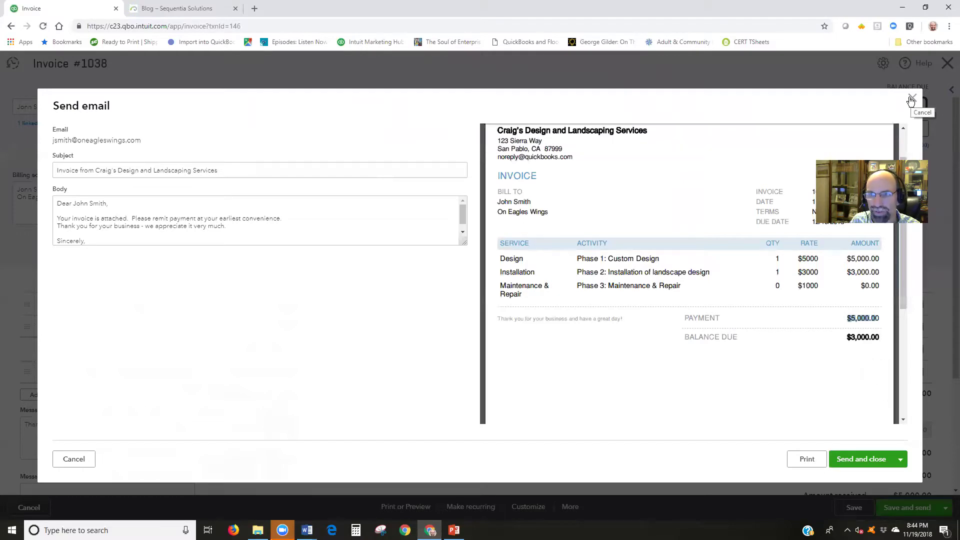
Close the e-mail window unsent, re-save, and receive a 1,500.00 payment on invoice 1038
click(911, 99)
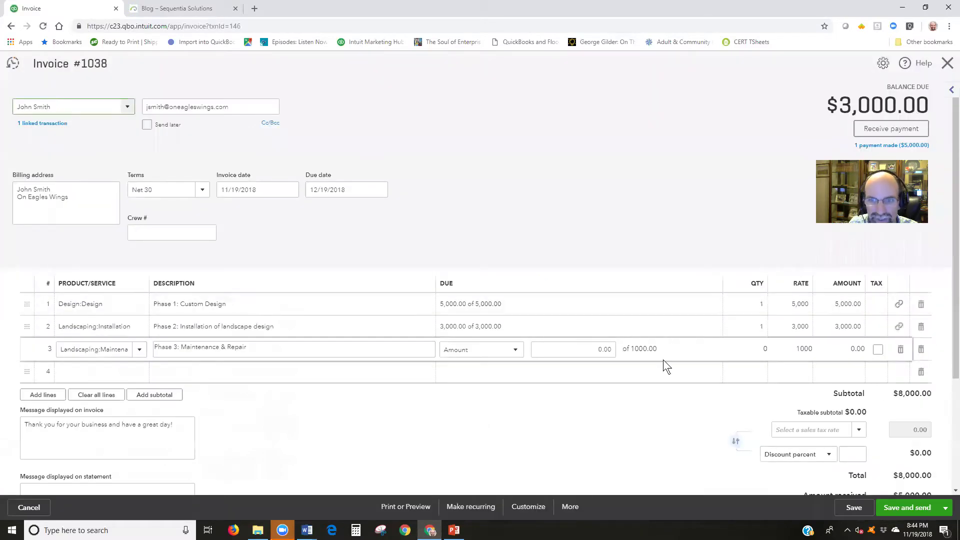
click(849, 508)
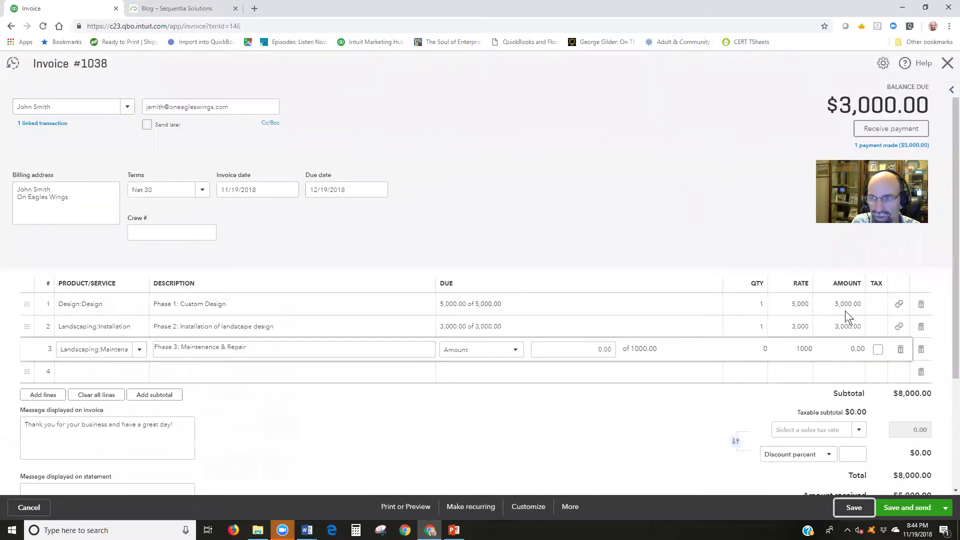
click(885, 129)
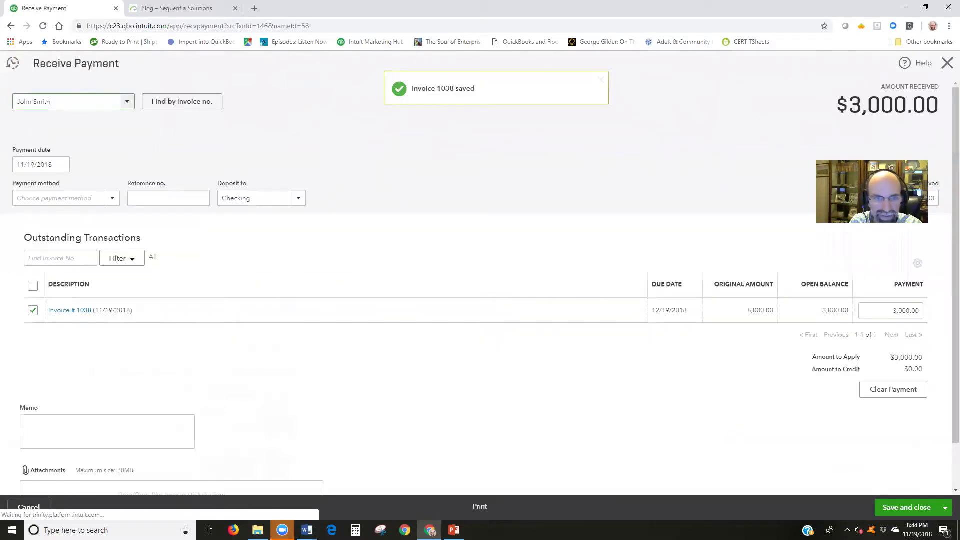
click(868, 317)
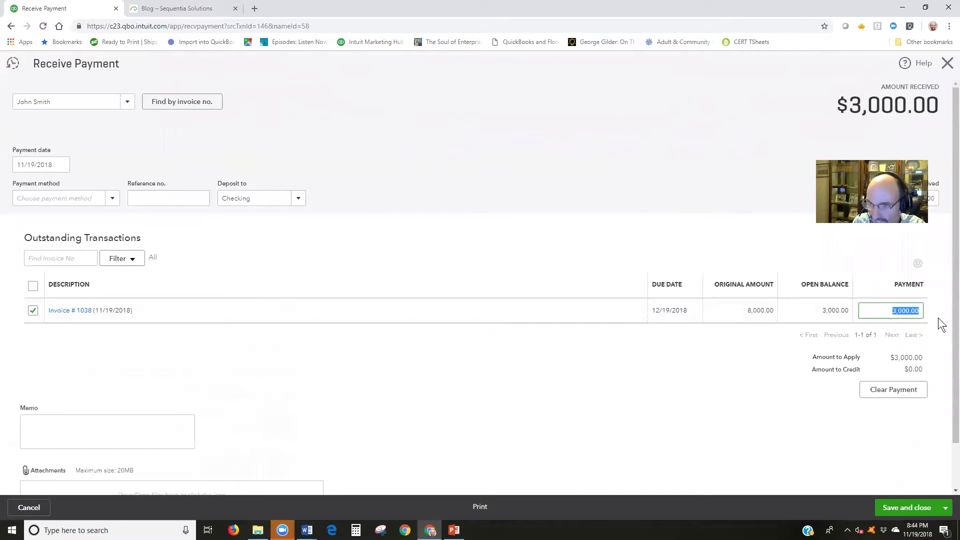
key(BackSpace)
text(15000)
key(BackSpace)
click(702, 400)
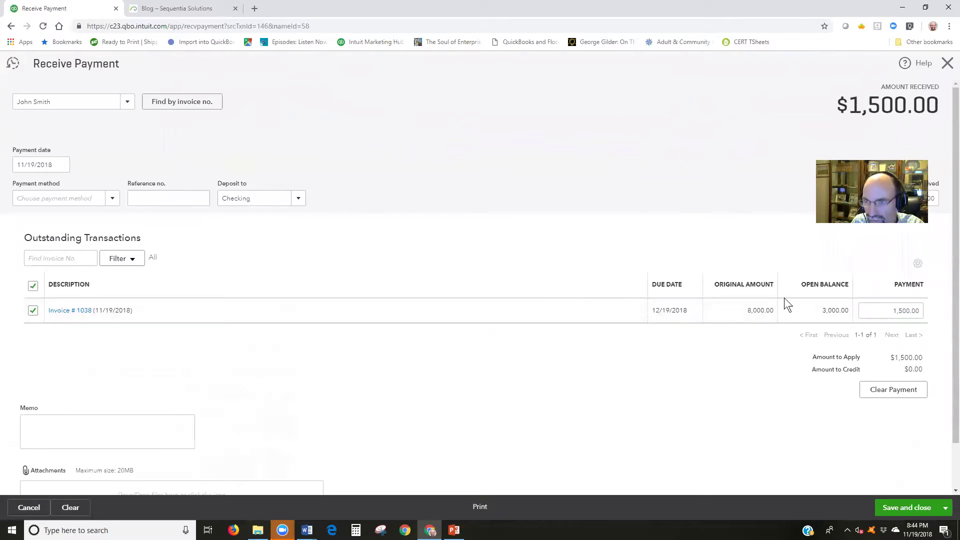
click(917, 508)
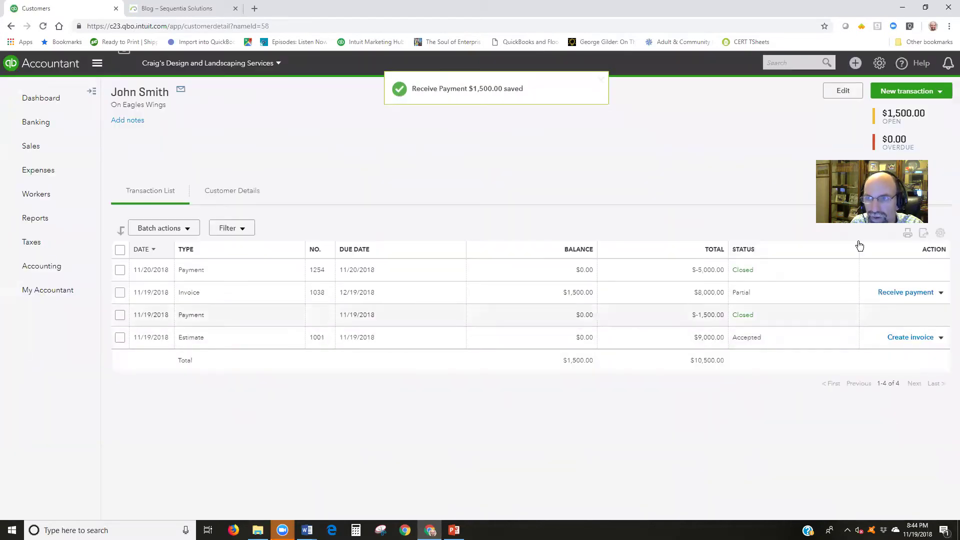
Create a new invoice form style named 'progress invoice design'
click(879, 62)
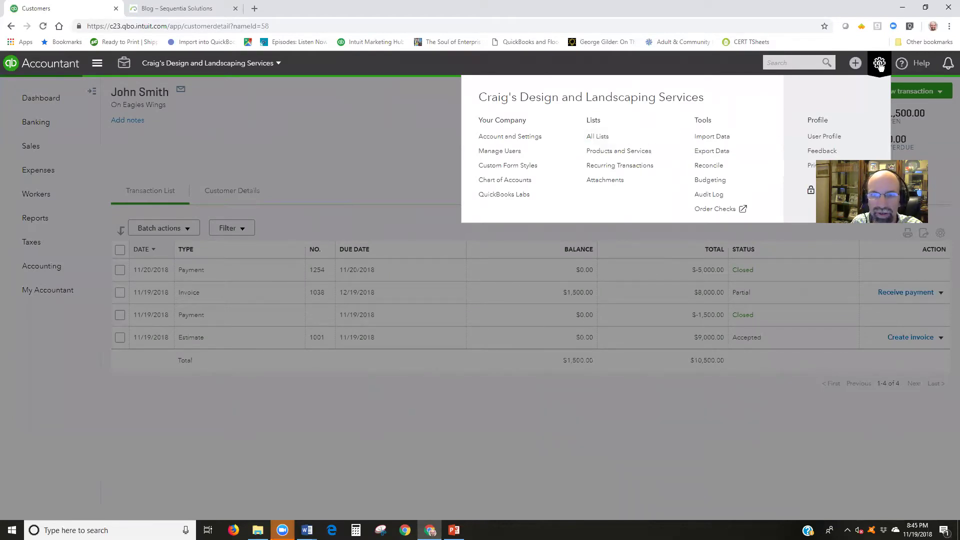
click(534, 169)
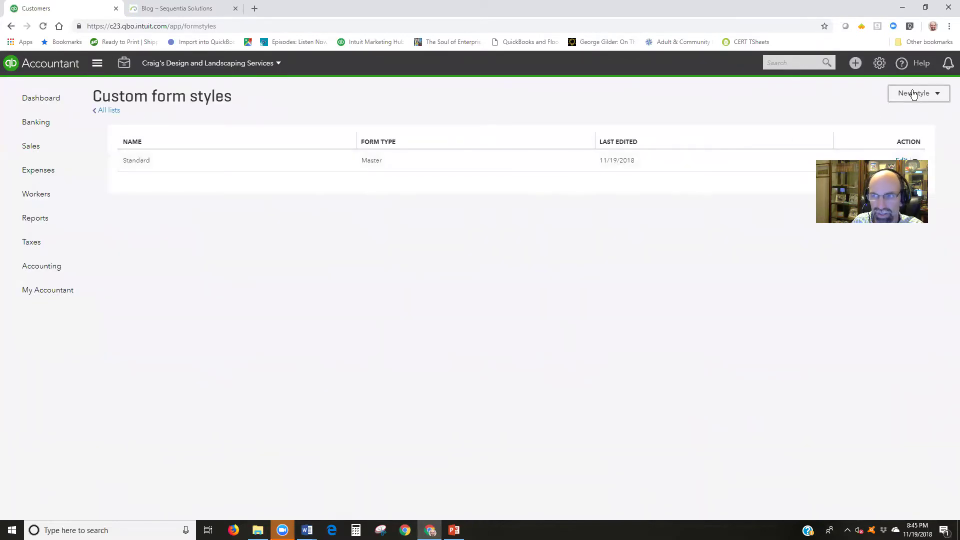
click(912, 93)
click(912, 115)
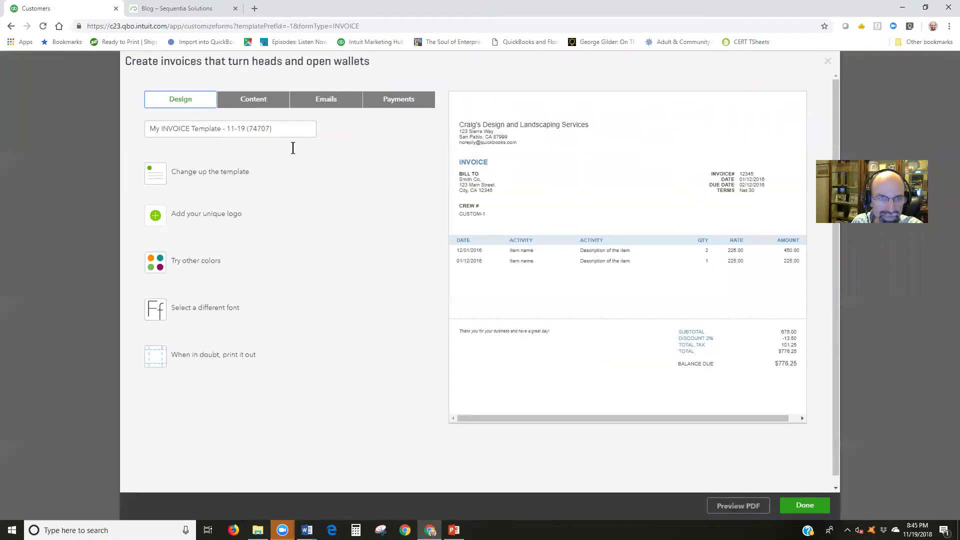
click(268, 103)
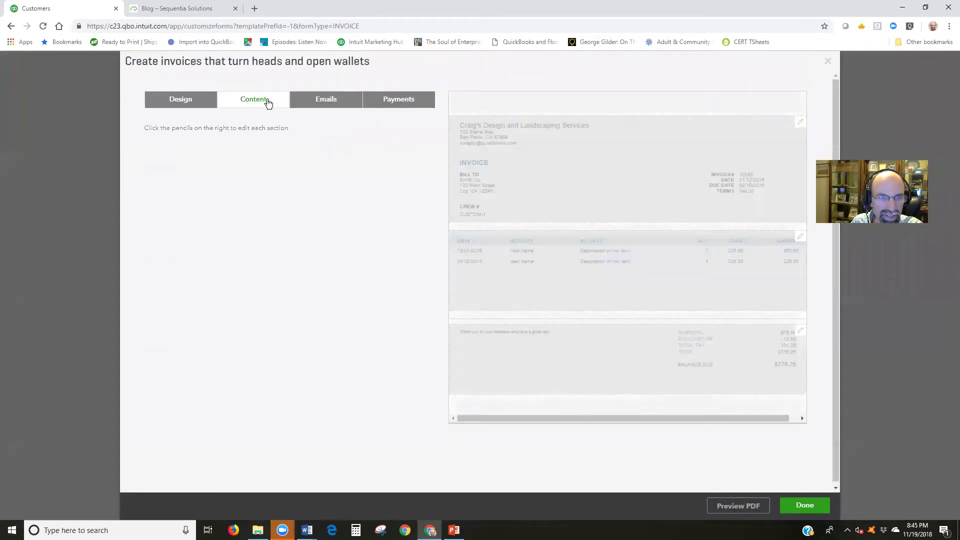
click(190, 101)
drag(271, 129, 143, 127)
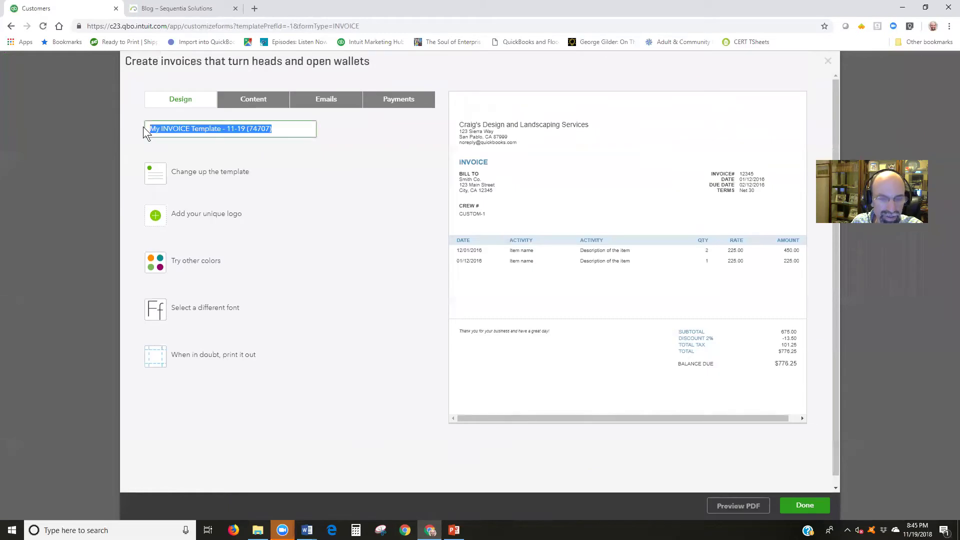
text(progress invoic)
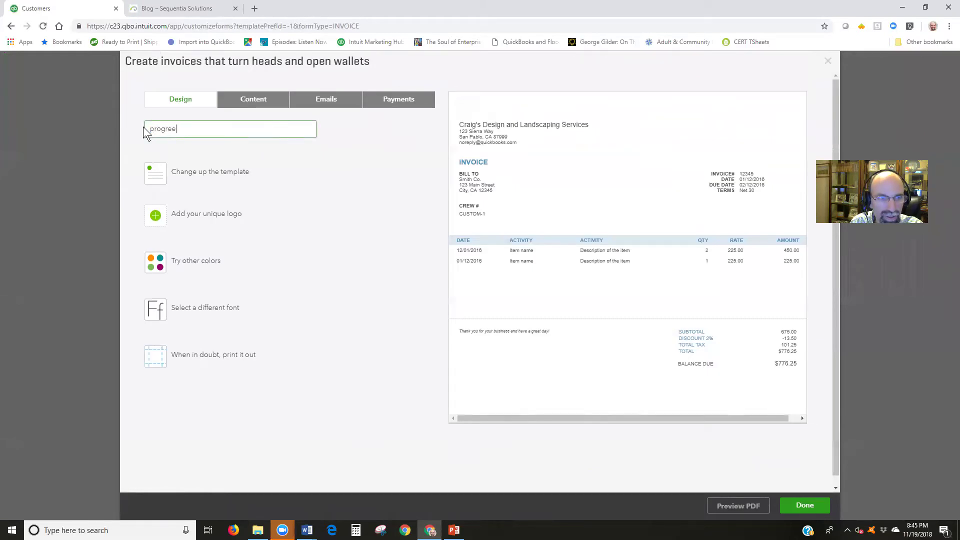
text(e design)
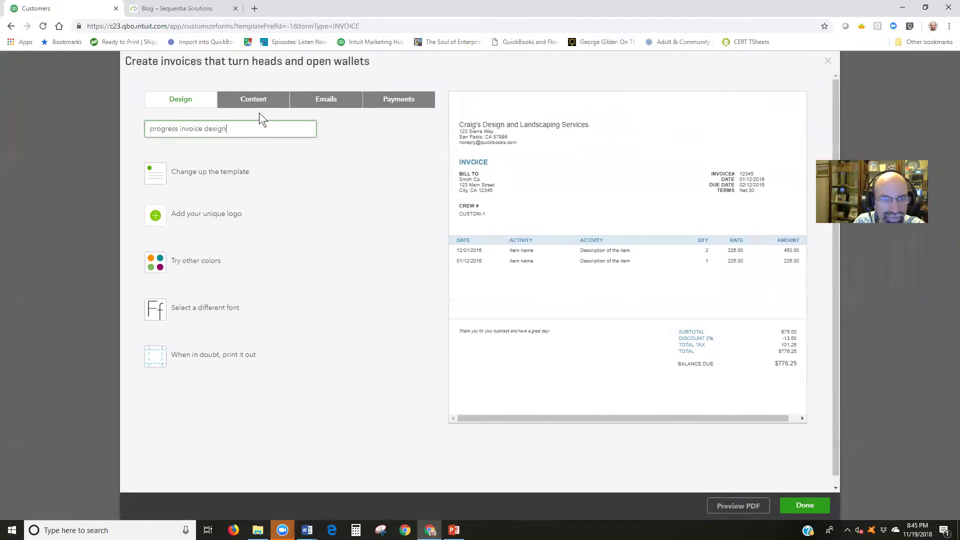
Review the style's activity table options, including Show progress on line items, and save it
click(260, 104)
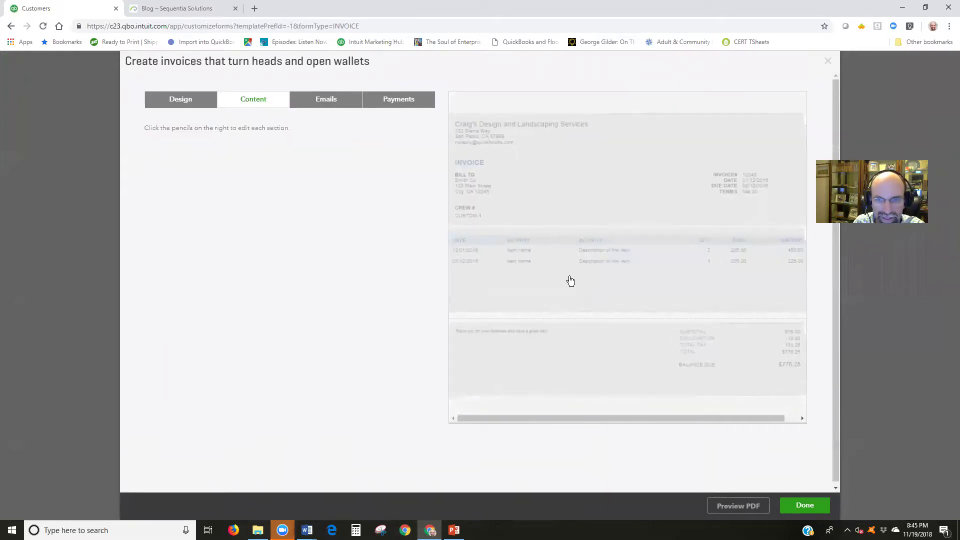
click(650, 272)
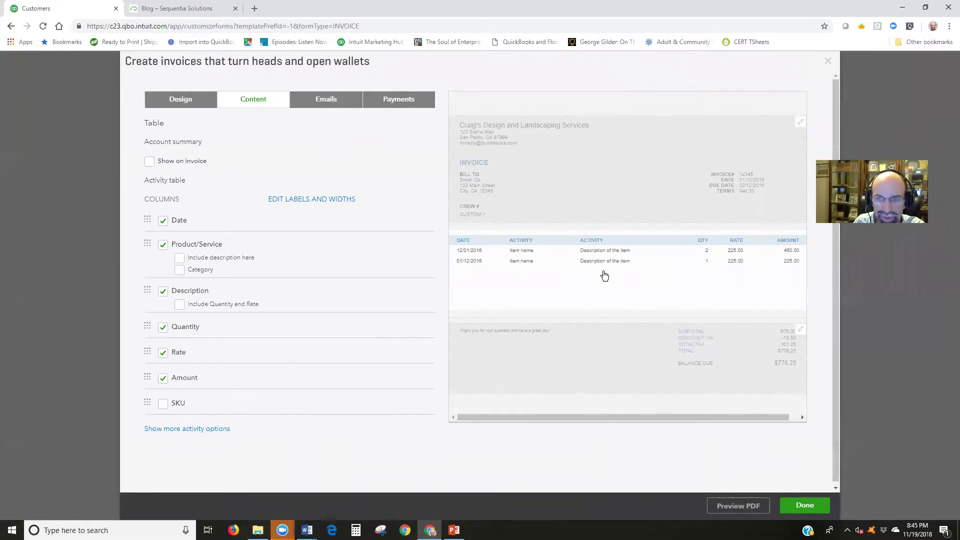
click(205, 433)
scroll(350, 407, down, 2)
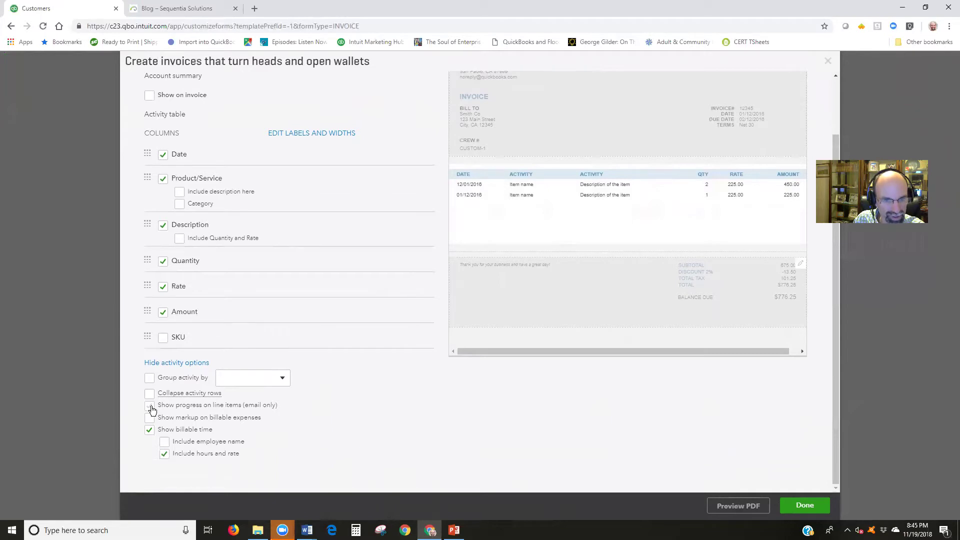
drag(261, 404, 157, 402)
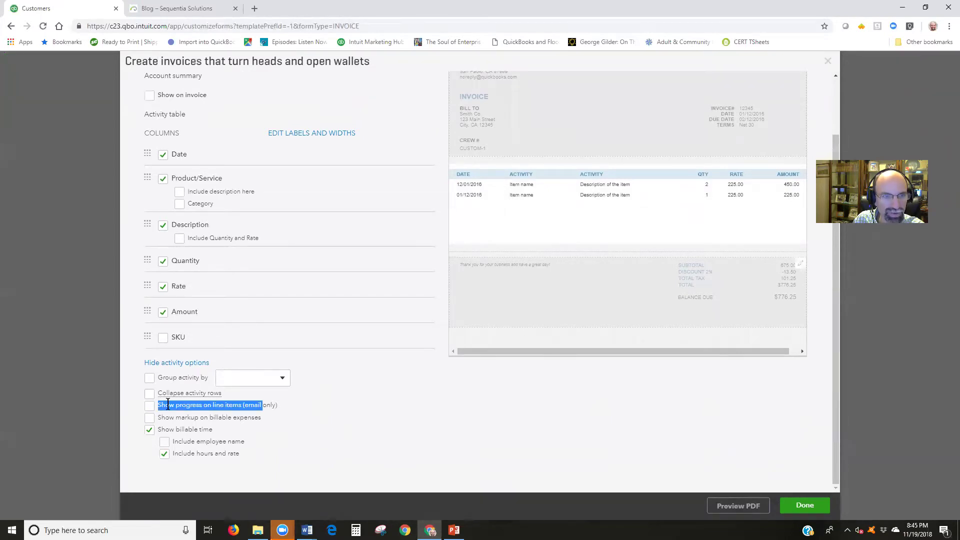
click(168, 405)
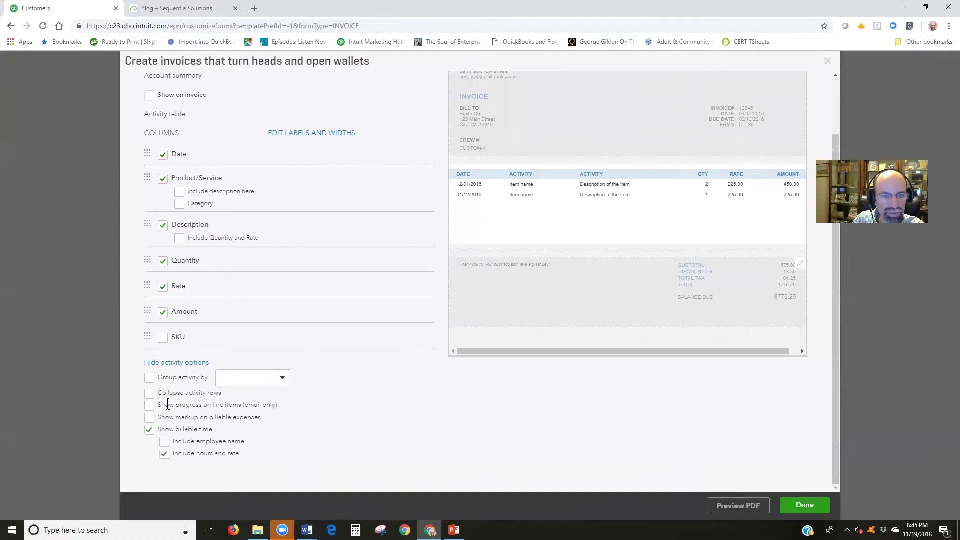
click(792, 511)
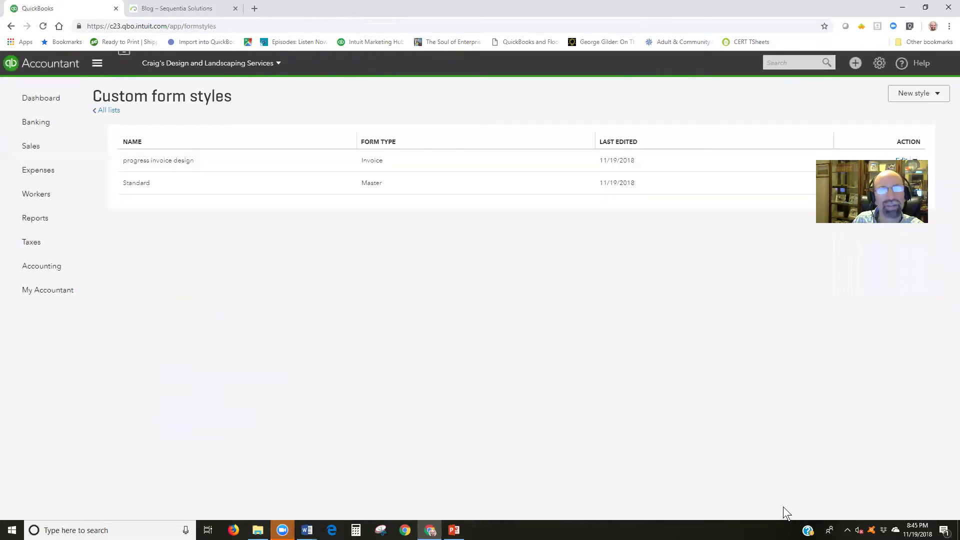
Find the customer and open invoice 1038 from their transactions
mouse_move(45, 157)
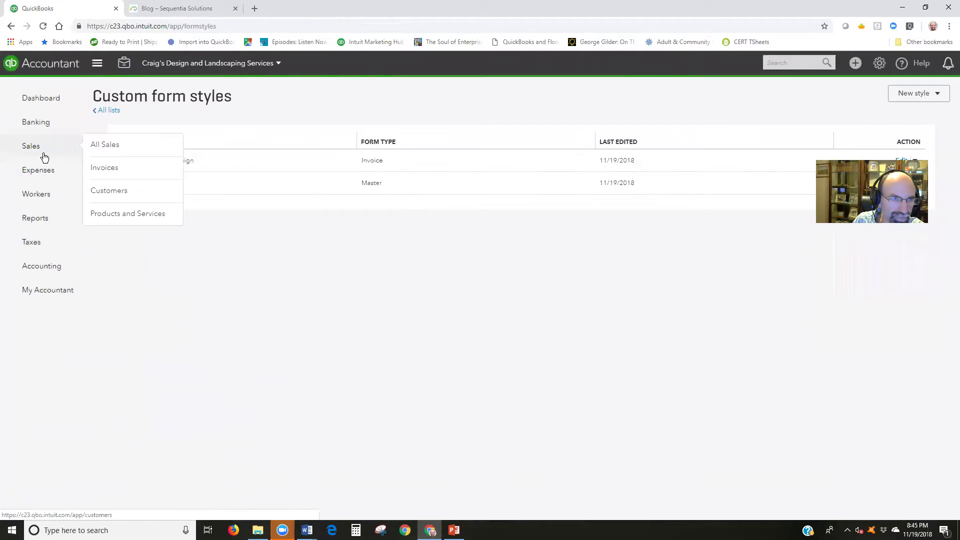
click(104, 190)
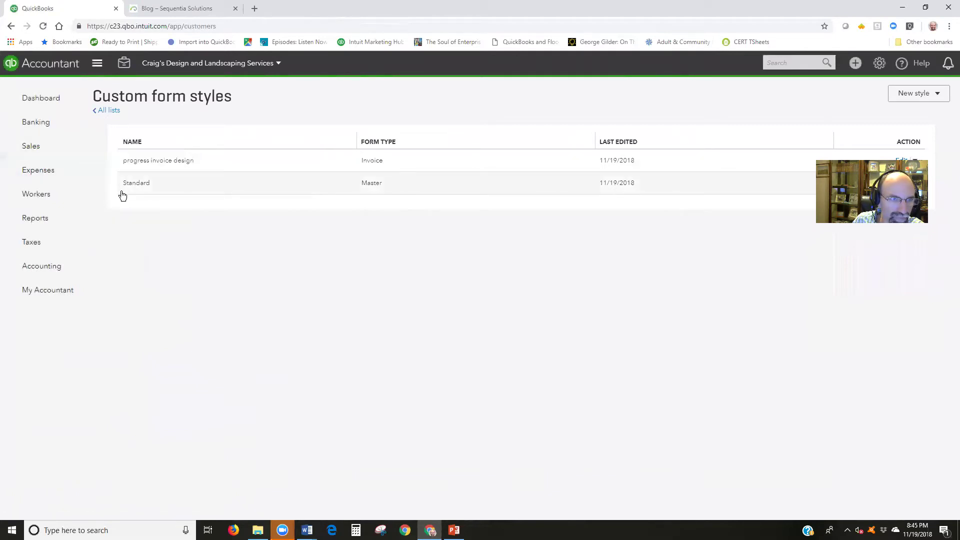
click(254, 244)
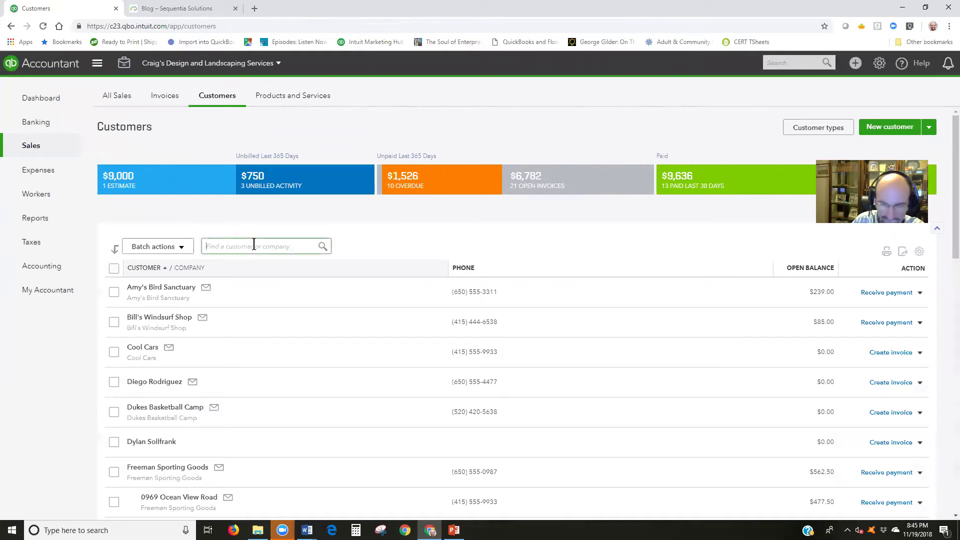
text(john)
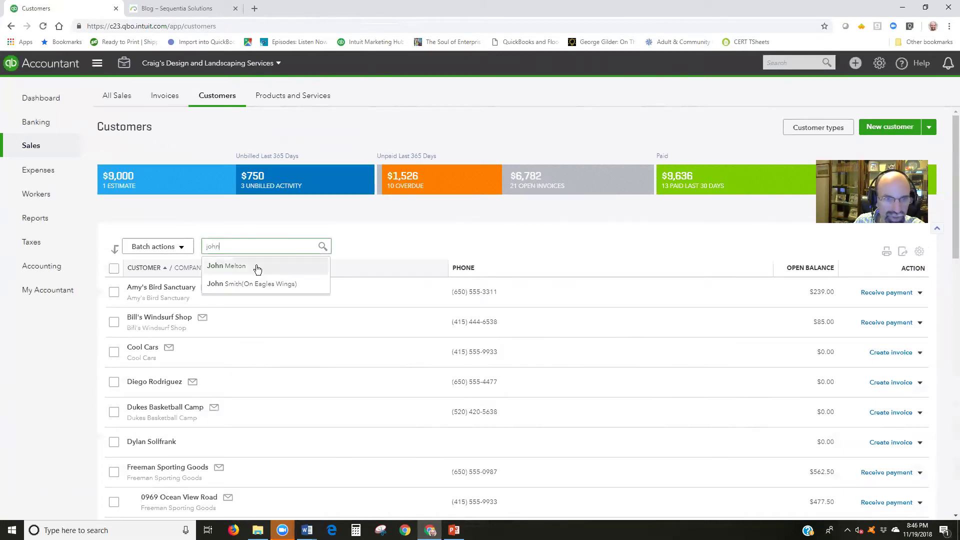
click(256, 284)
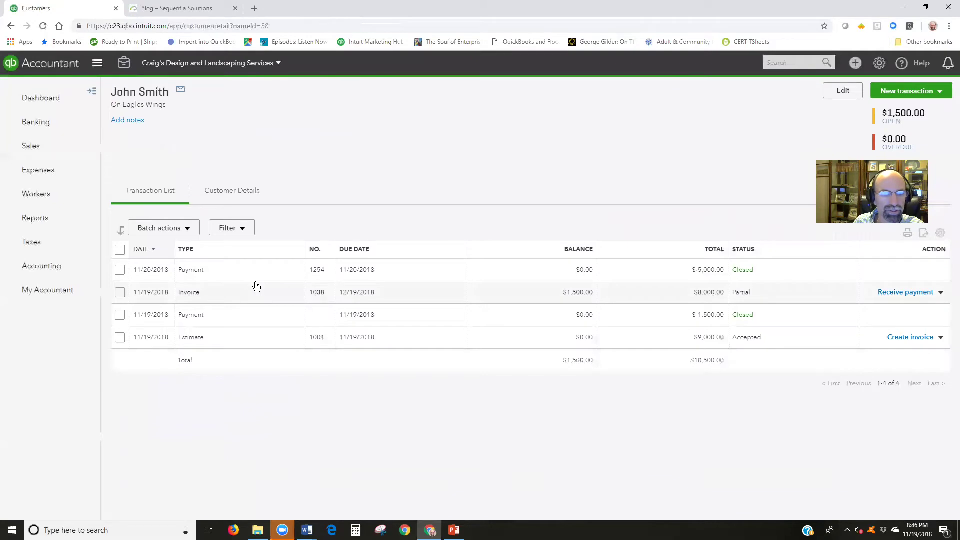
click(326, 293)
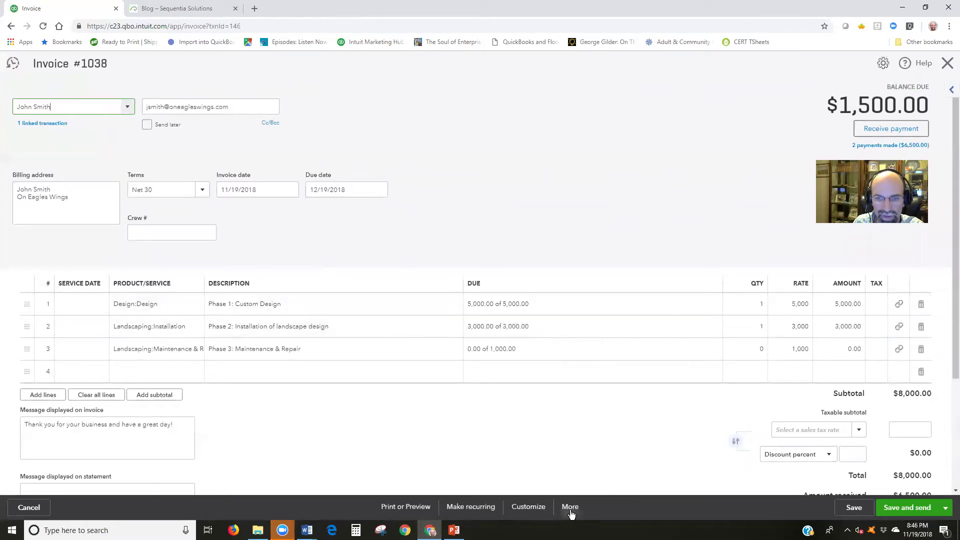
Check invoice 1038's form style and print preview, accept the linked-invoice warning, and save it
click(529, 508)
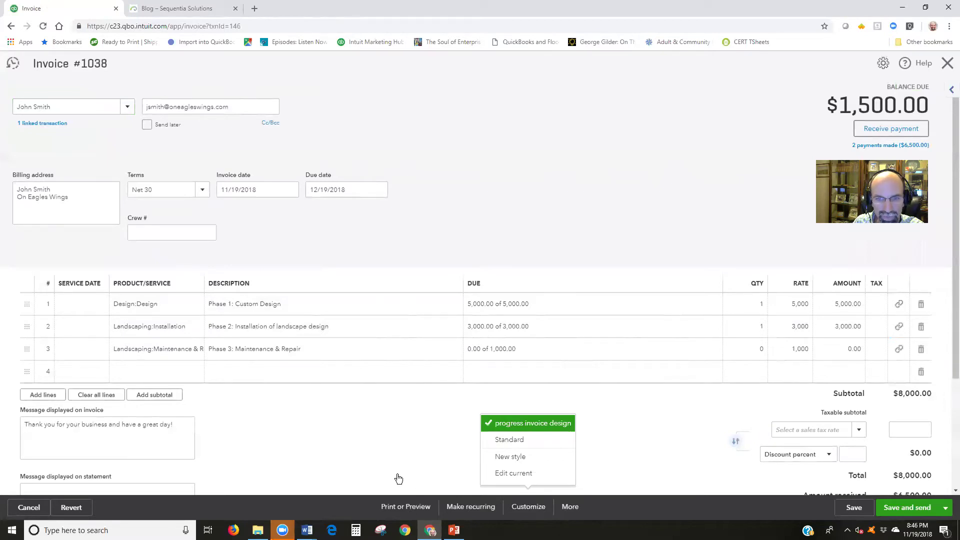
click(557, 324)
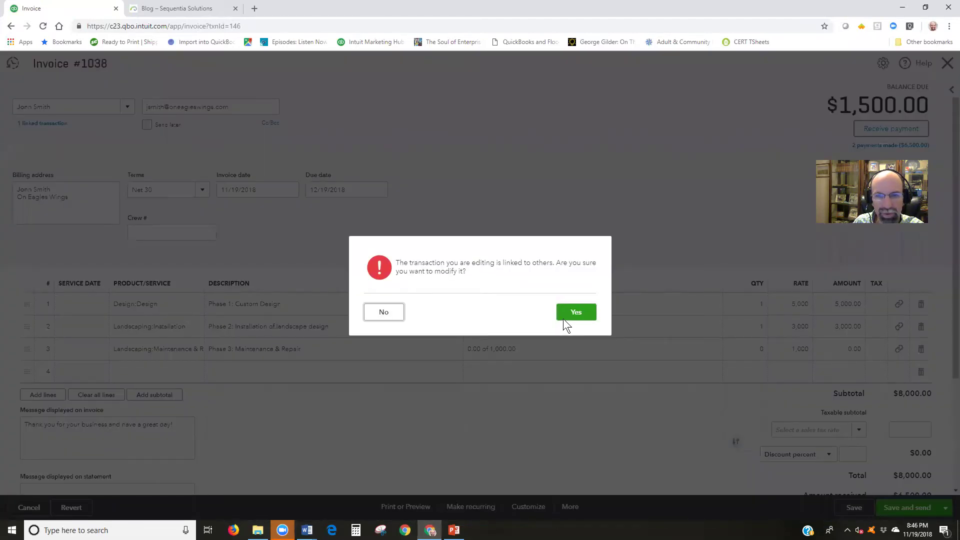
click(563, 319)
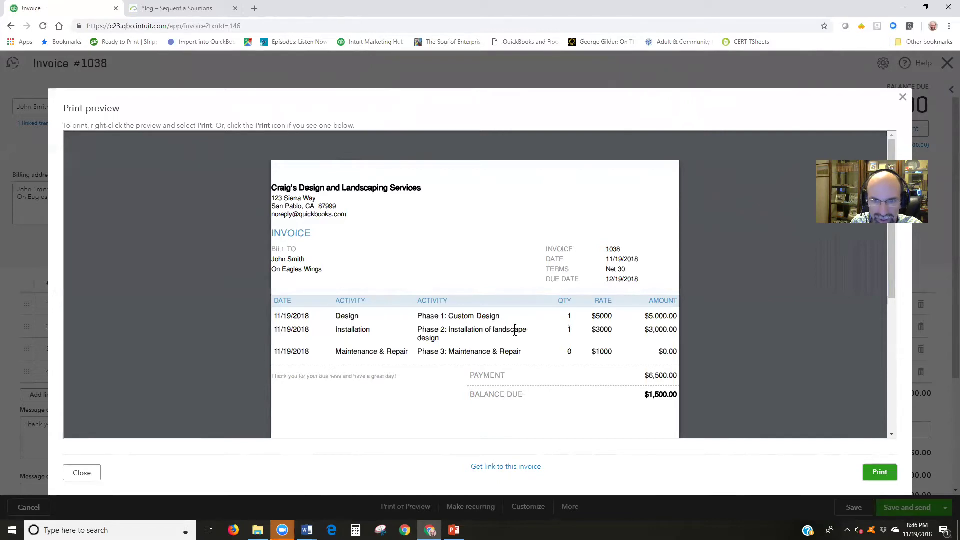
click(903, 97)
click(856, 507)
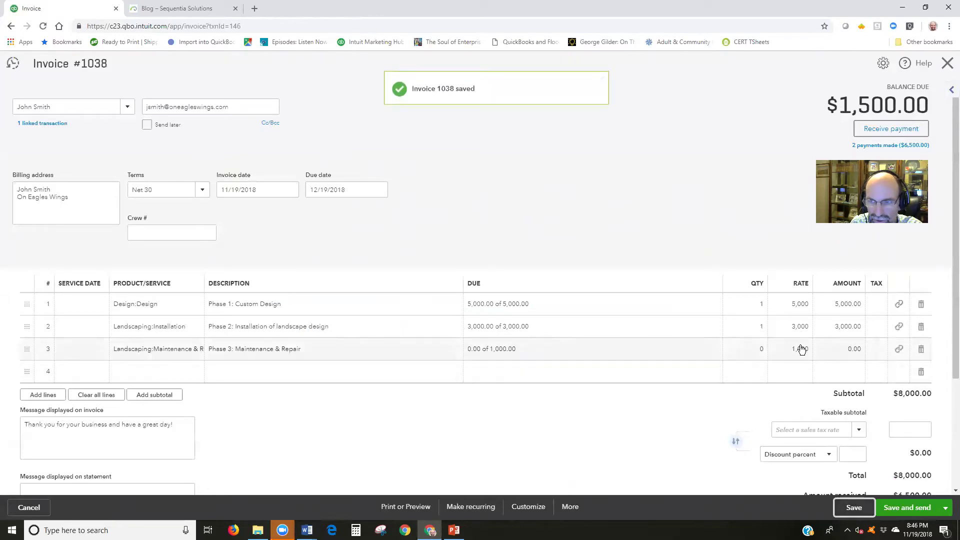
Recheck the available form styles and preview invoice 1038 as a printable PDF
click(528, 507)
click(405, 506)
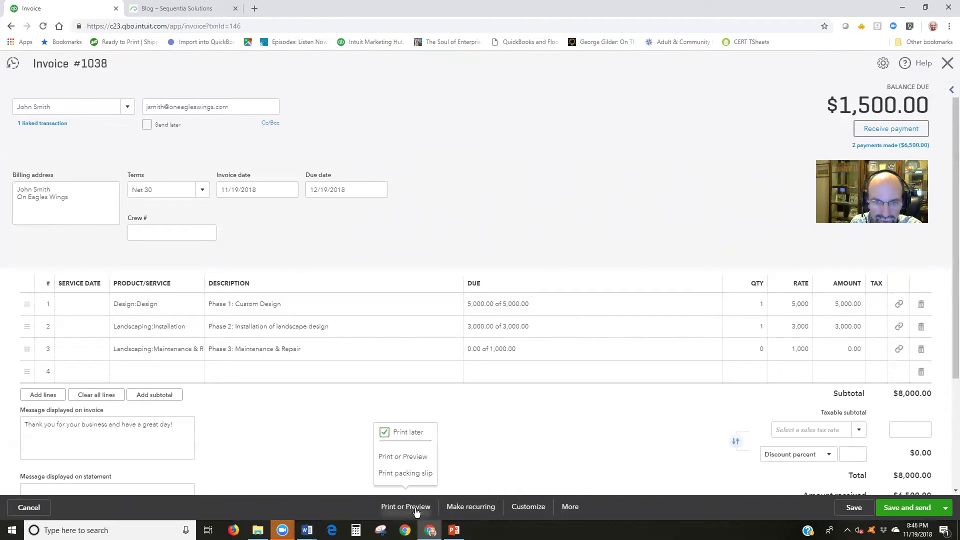
click(407, 457)
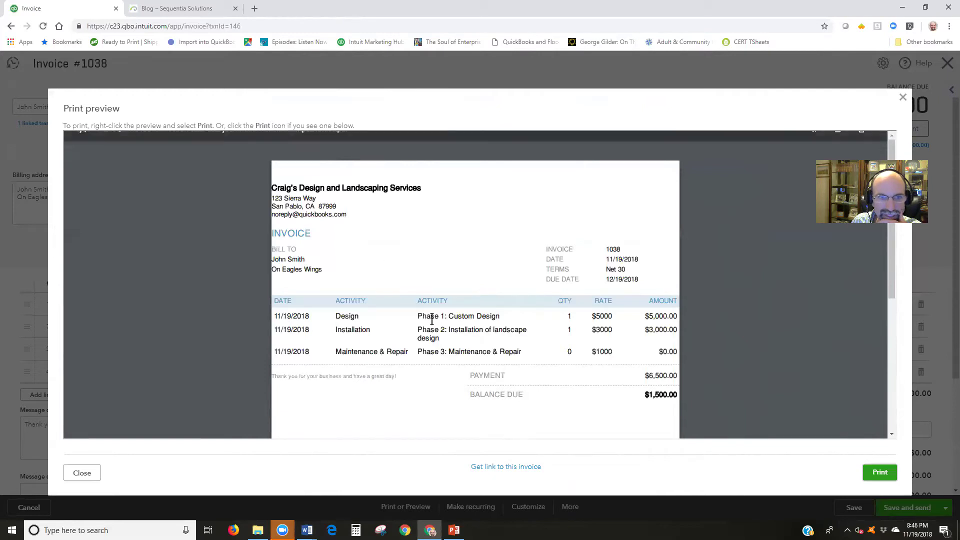
mouse_move(425, 323)
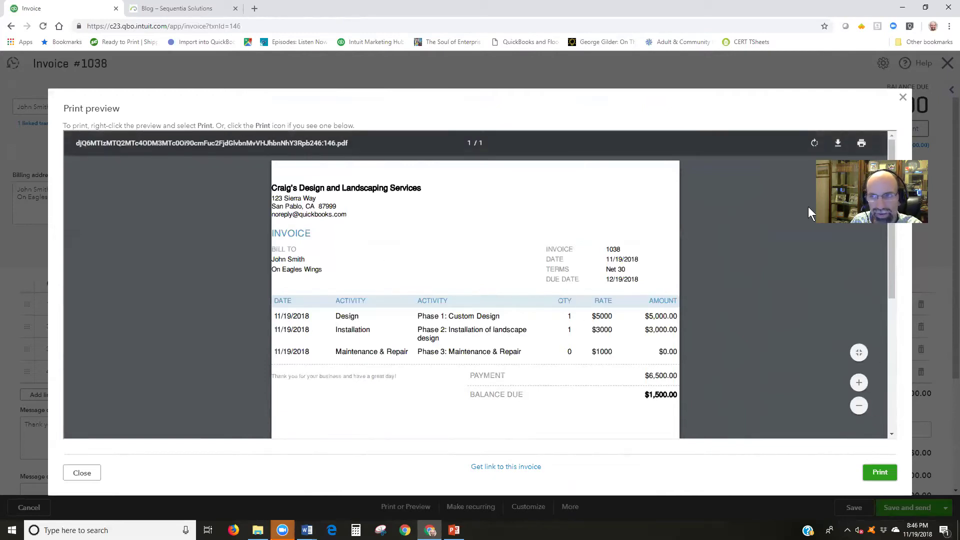
click(901, 97)
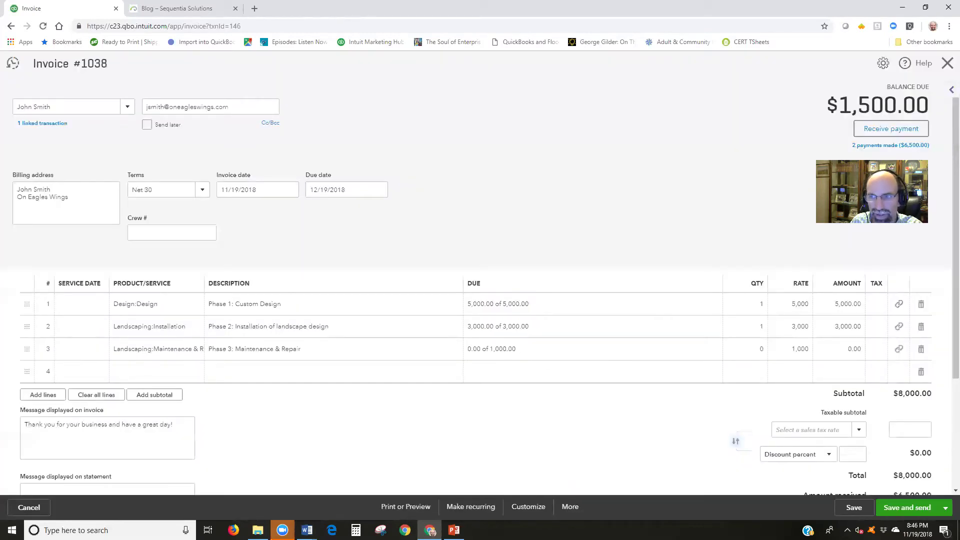
Receive the 1,500.00 payment against invoice 1038 and save it, marking the invoice Paid
click(898, 131)
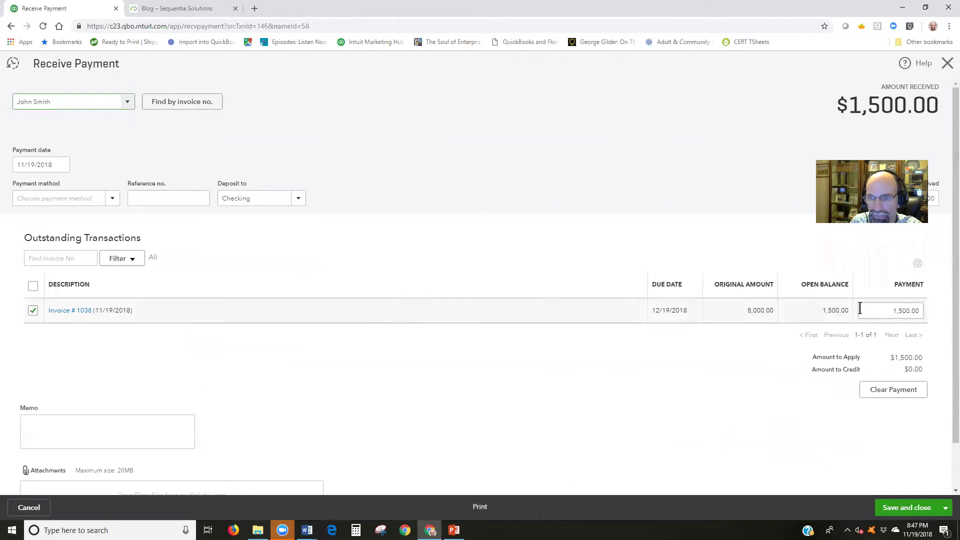
click(906, 507)
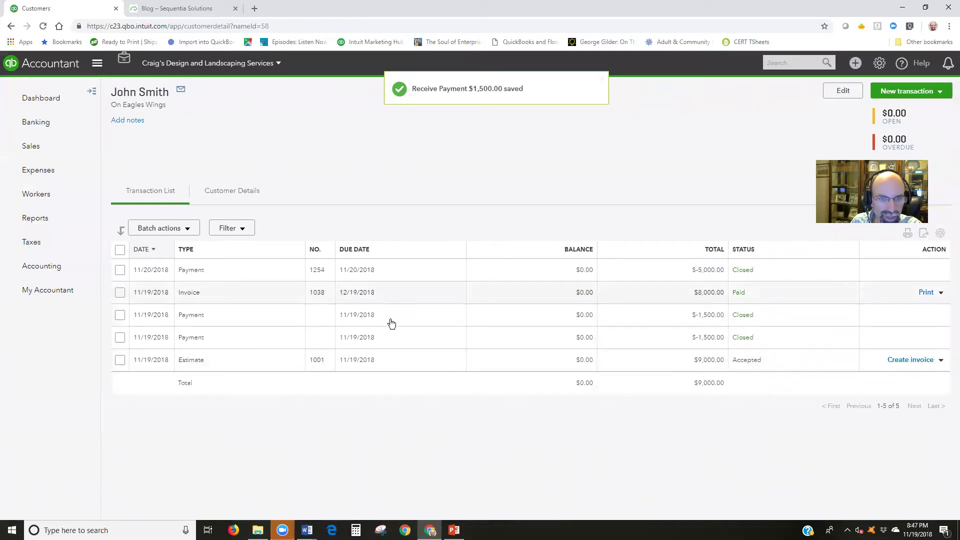
Reopen invoice 1038 and switch the Phase 3 line to bill by percent instead of amount
click(381, 295)
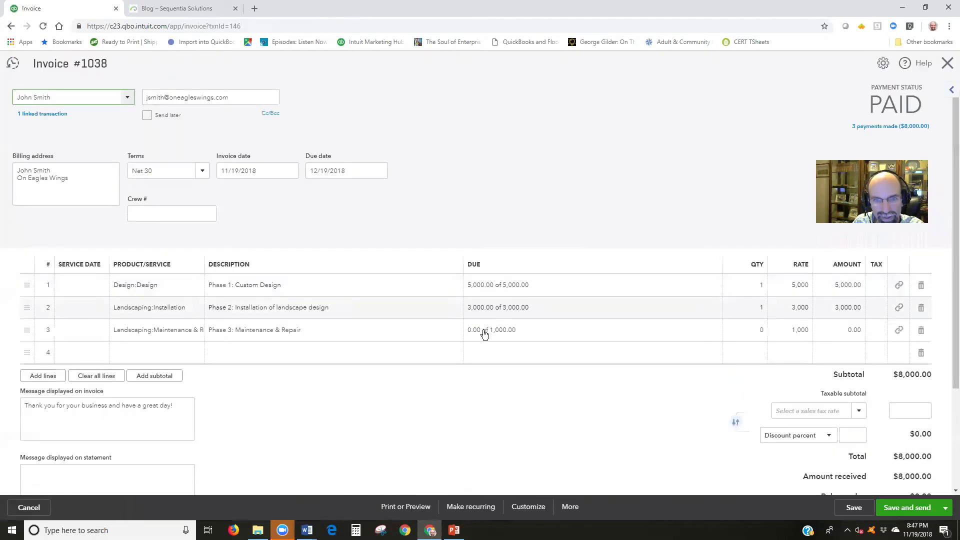
click(490, 328)
click(532, 330)
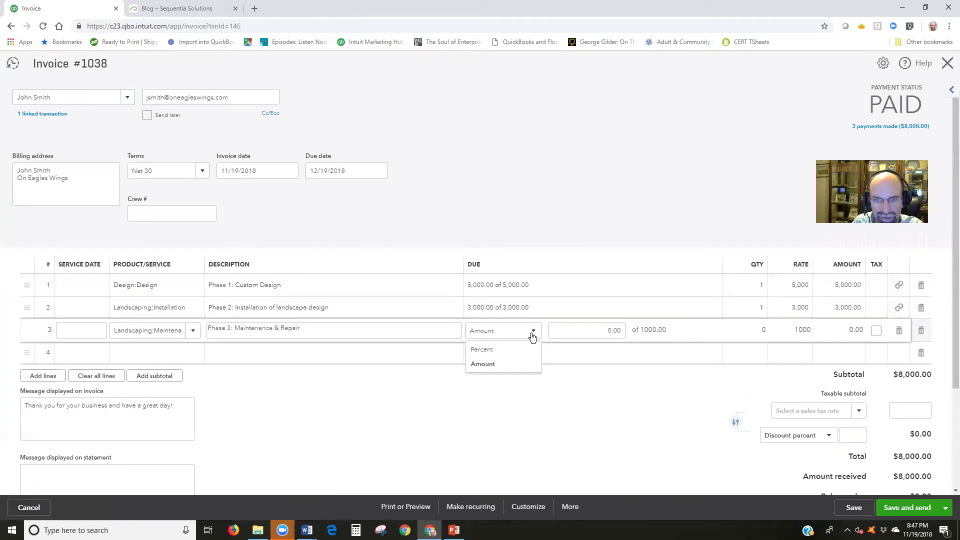
click(501, 356)
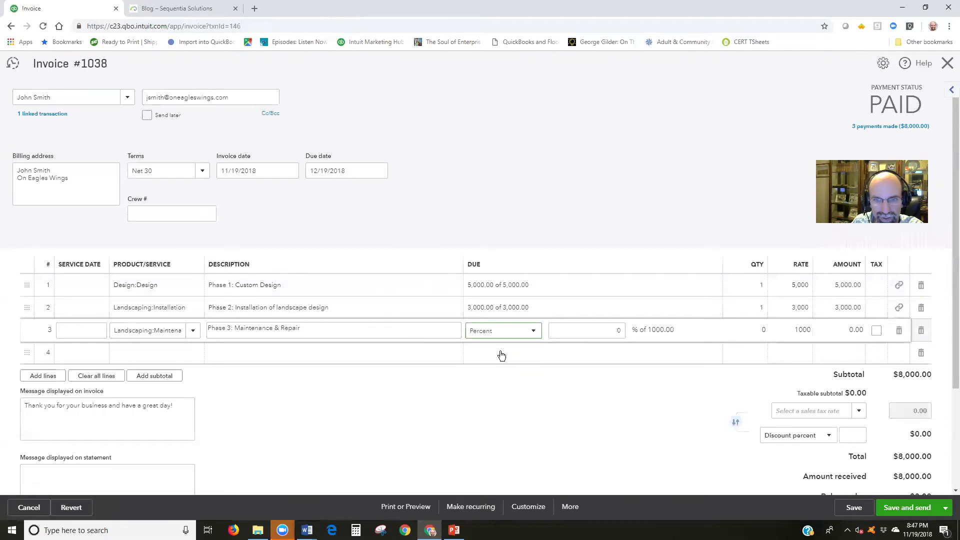
click(573, 333)
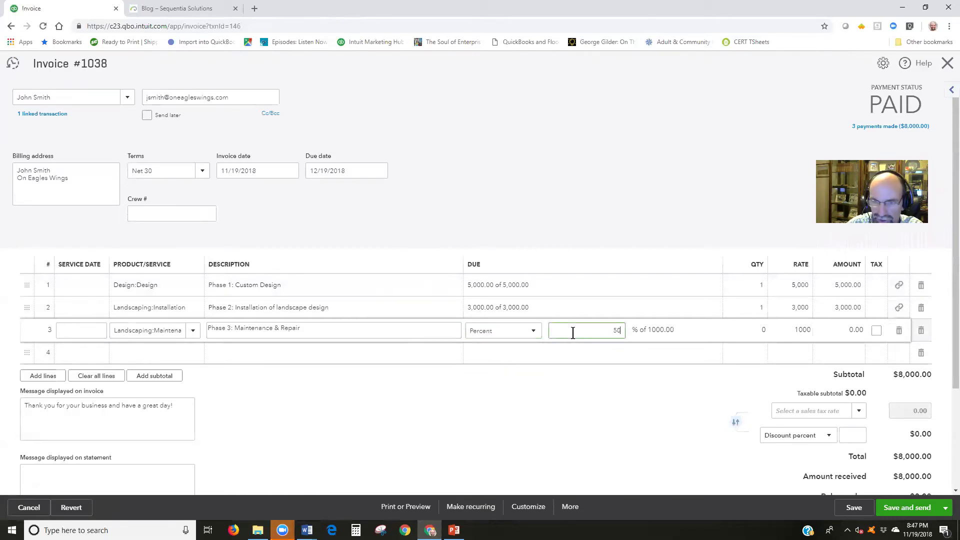
Apply 50% to Phase 3 and save invoice 1038, confirming the linked-invoice change
key(Tab)
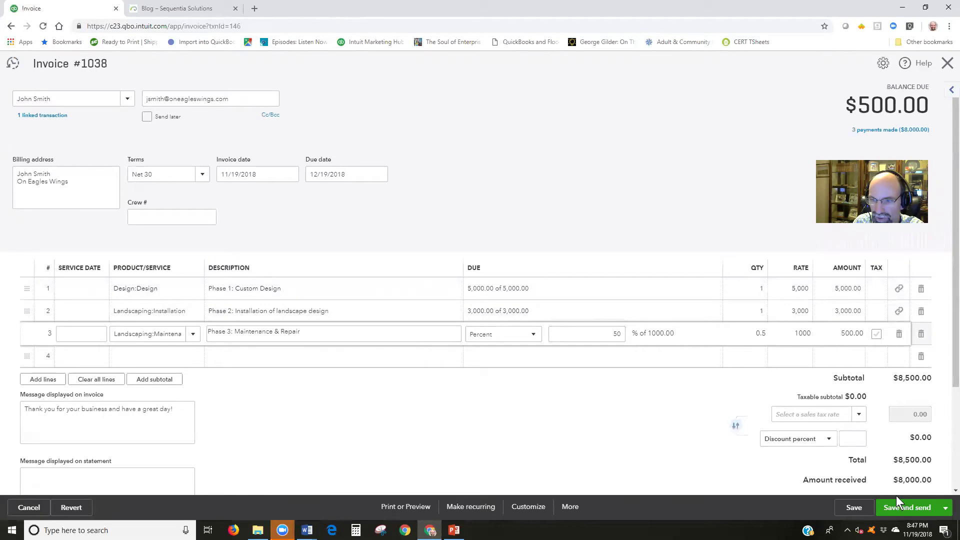
click(854, 507)
click(589, 310)
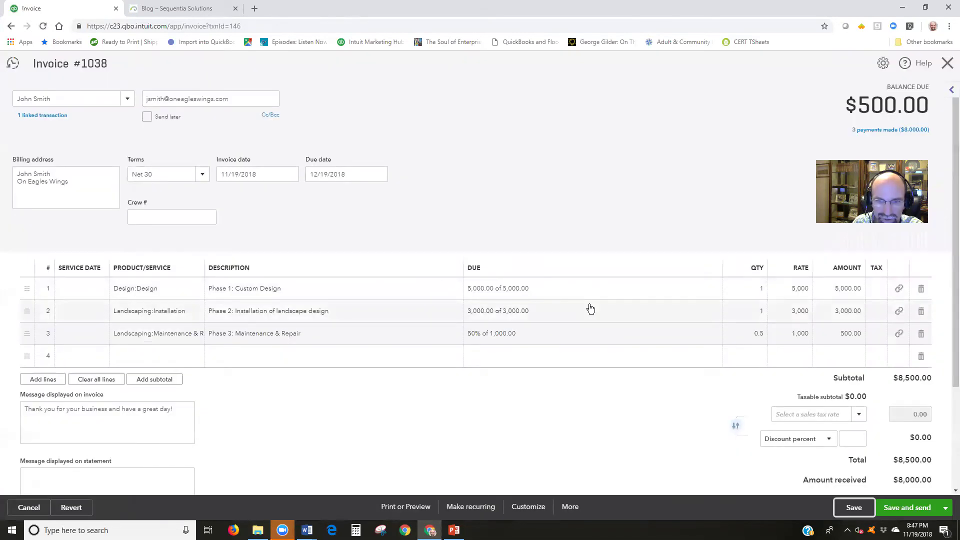
Preview the updated invoice 1038 printout showing $500.00 balance due
click(405, 506)
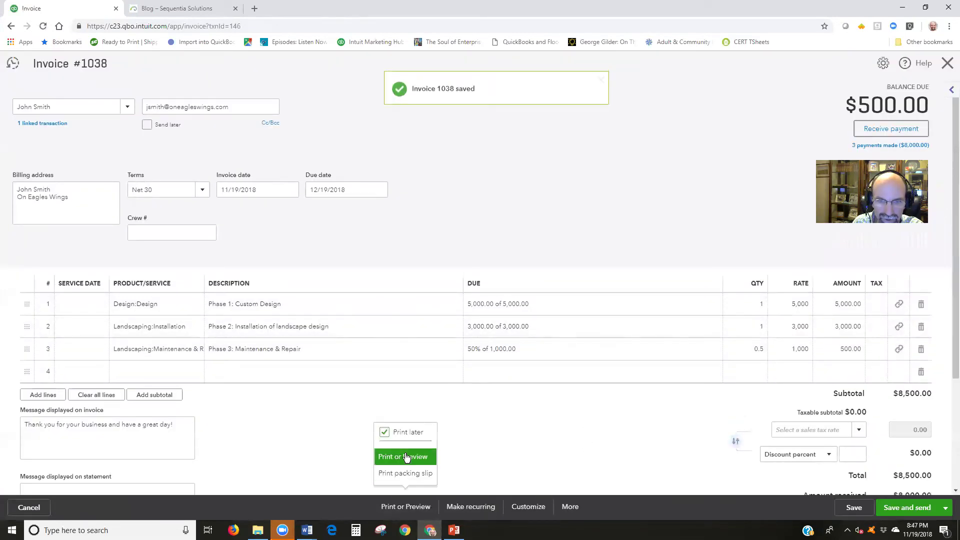
click(406, 456)
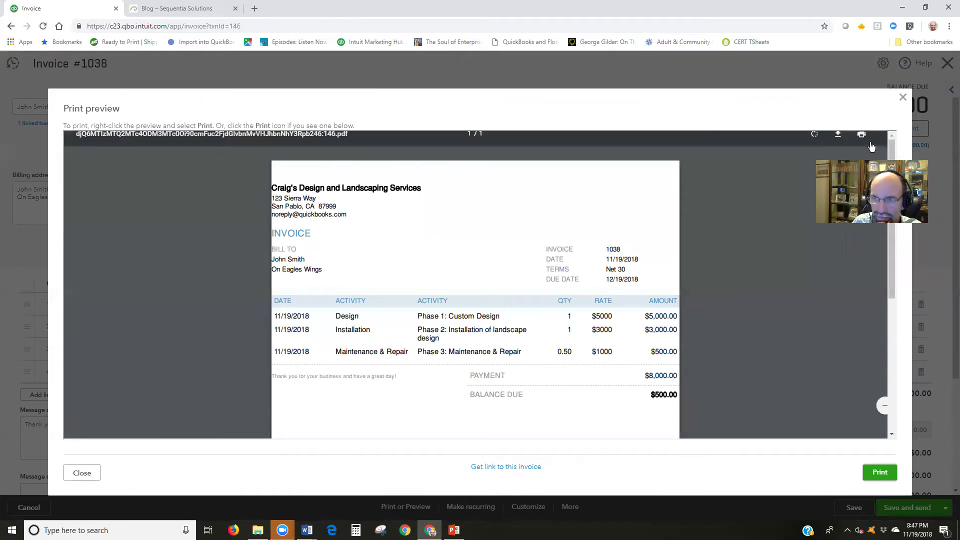
click(547, 511)
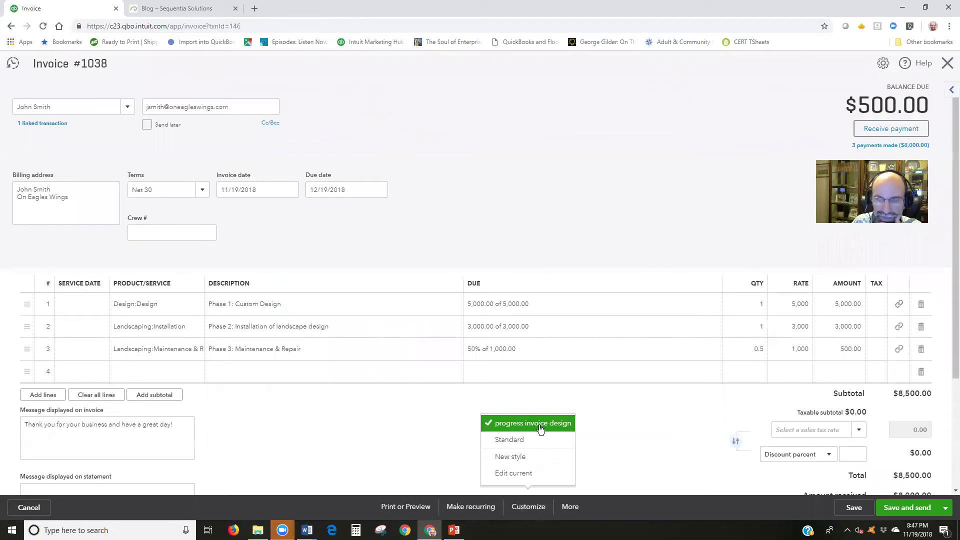
Open the progress invoice design style and review its activity table options
click(947, 63)
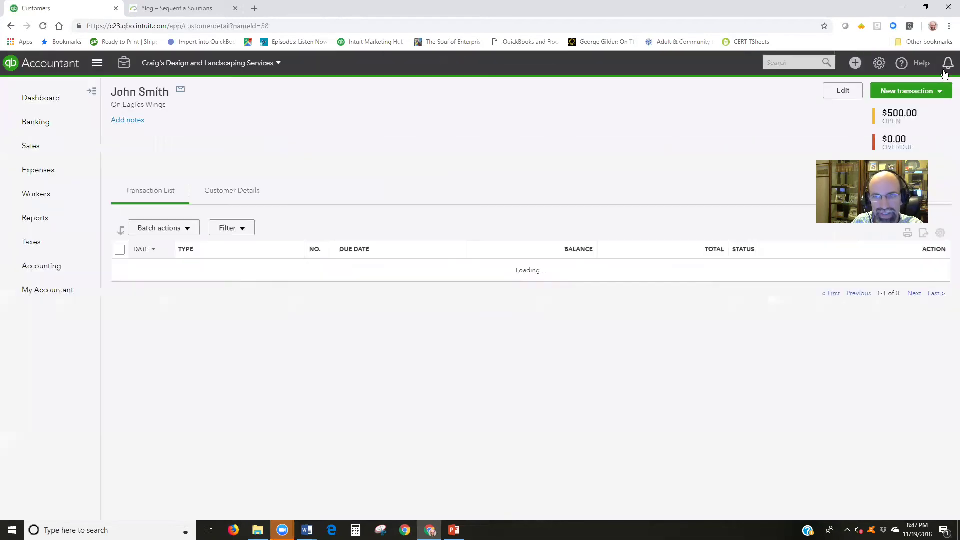
click(879, 63)
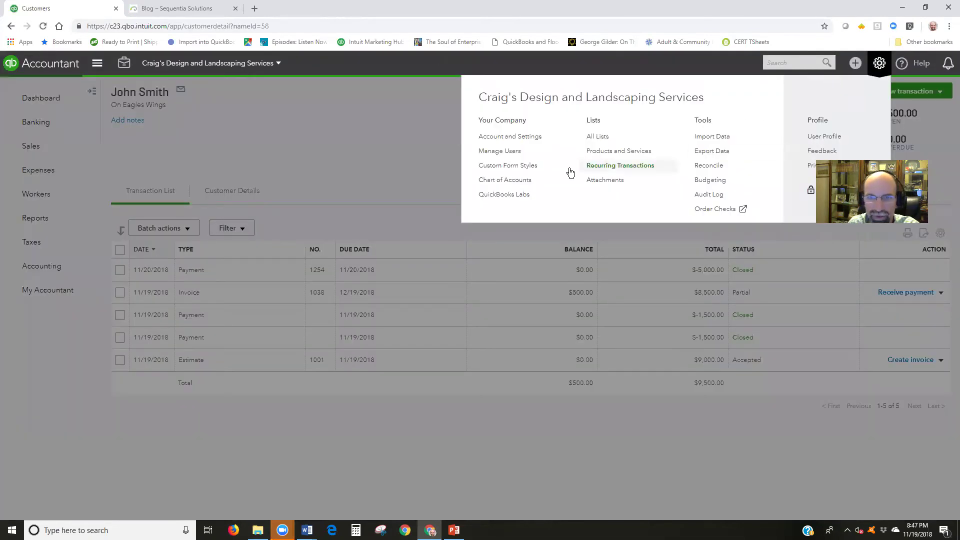
click(507, 165)
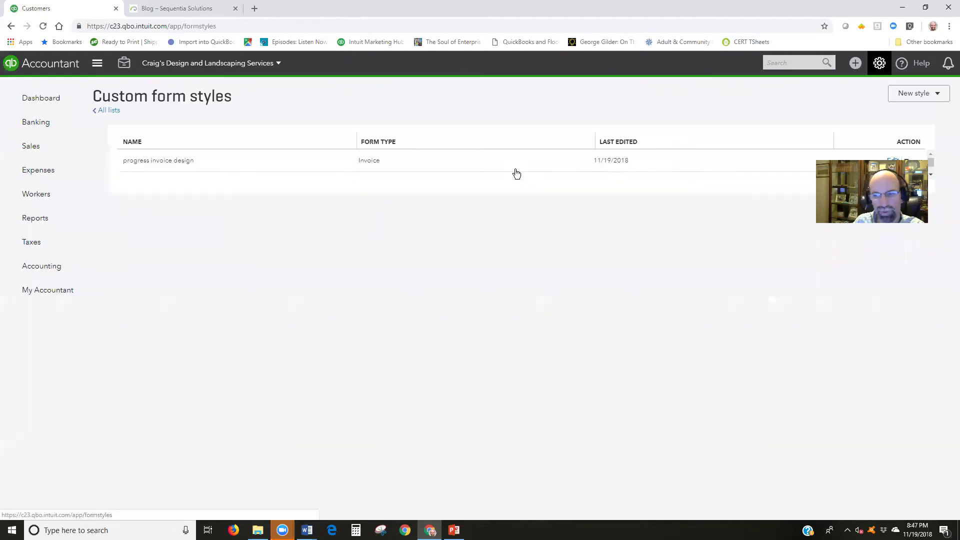
click(180, 160)
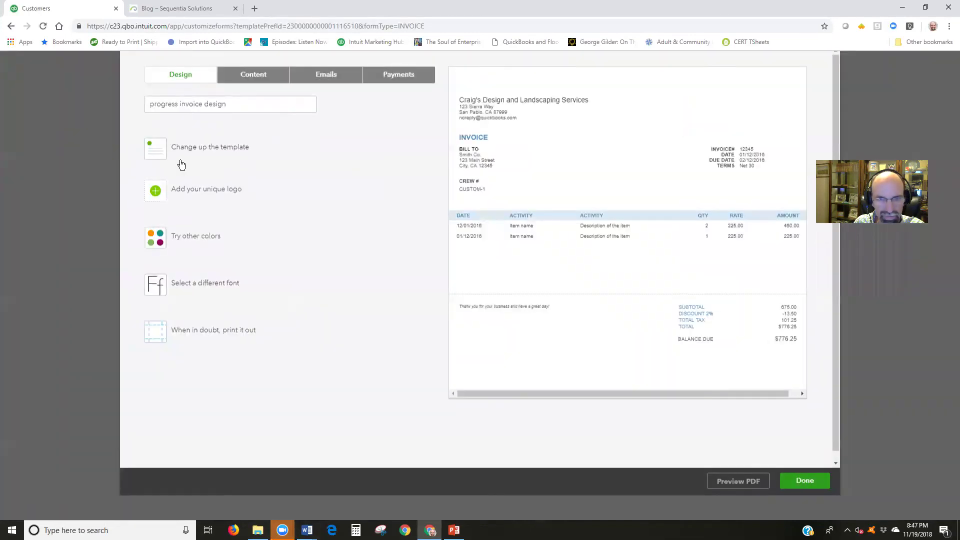
click(253, 98)
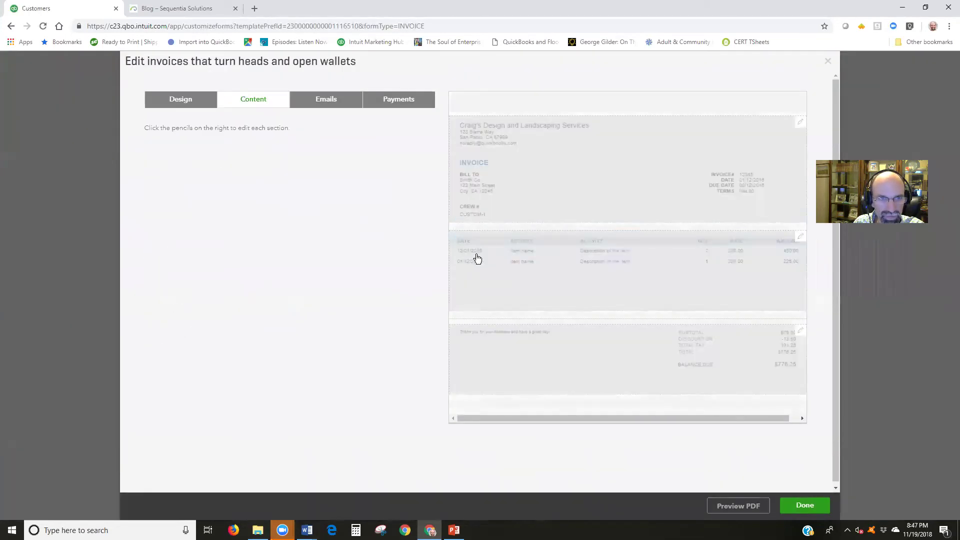
click(525, 264)
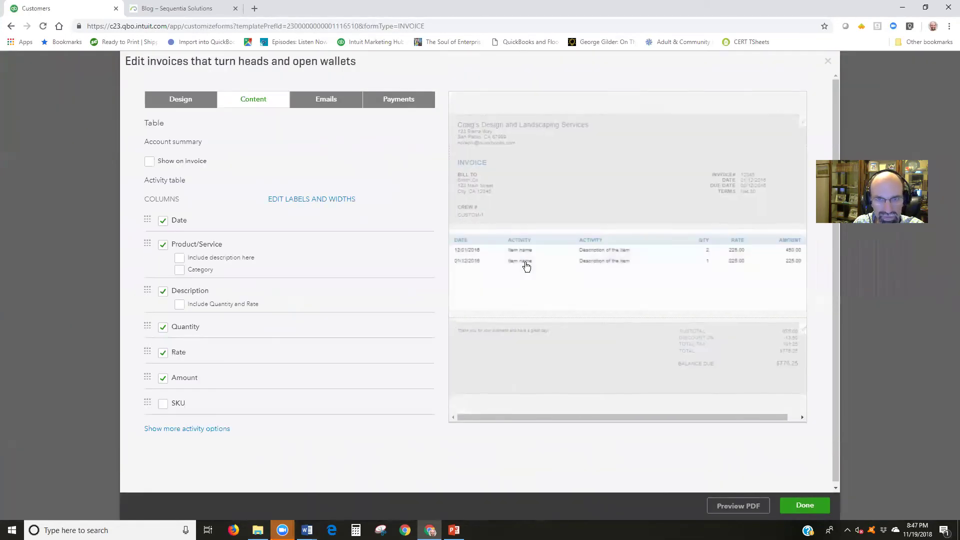
click(216, 430)
scroll(306, 374, down, 2)
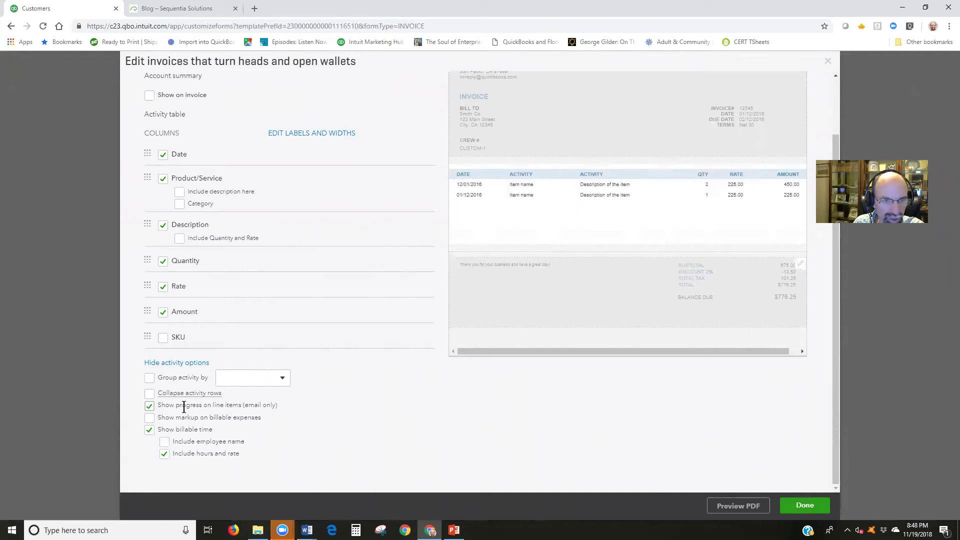
scroll(461, 406, up, 2)
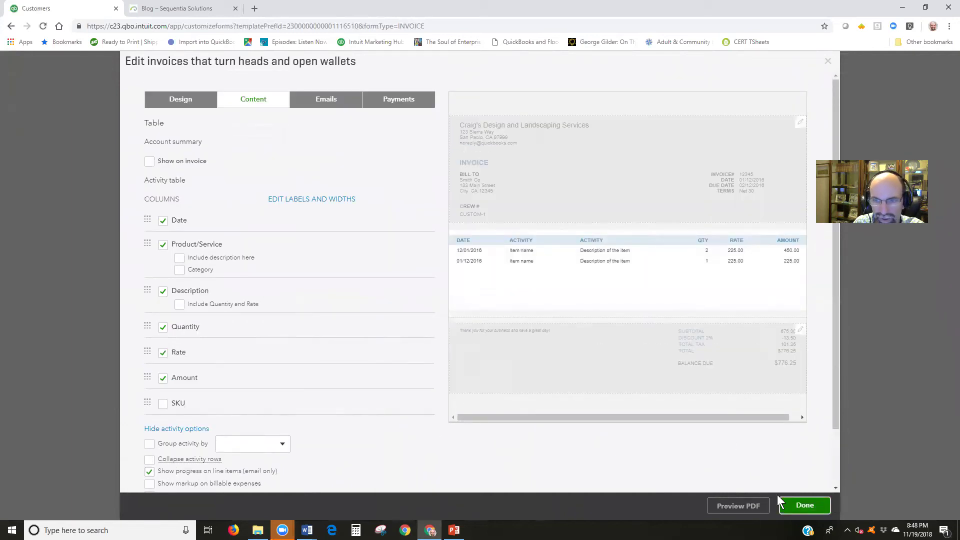
click(805, 505)
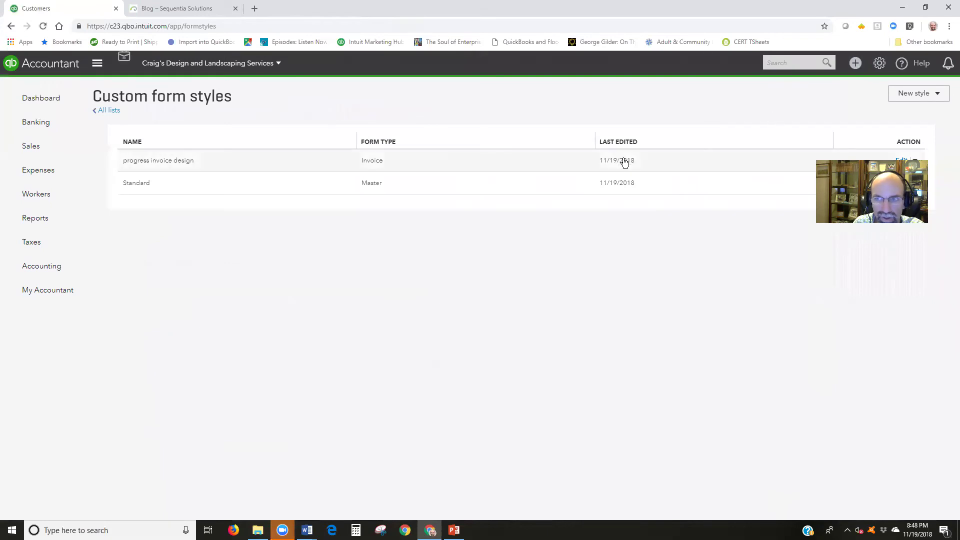
Reopen the style's activity table options, keep Show progress on line items checked, and finish
click(623, 159)
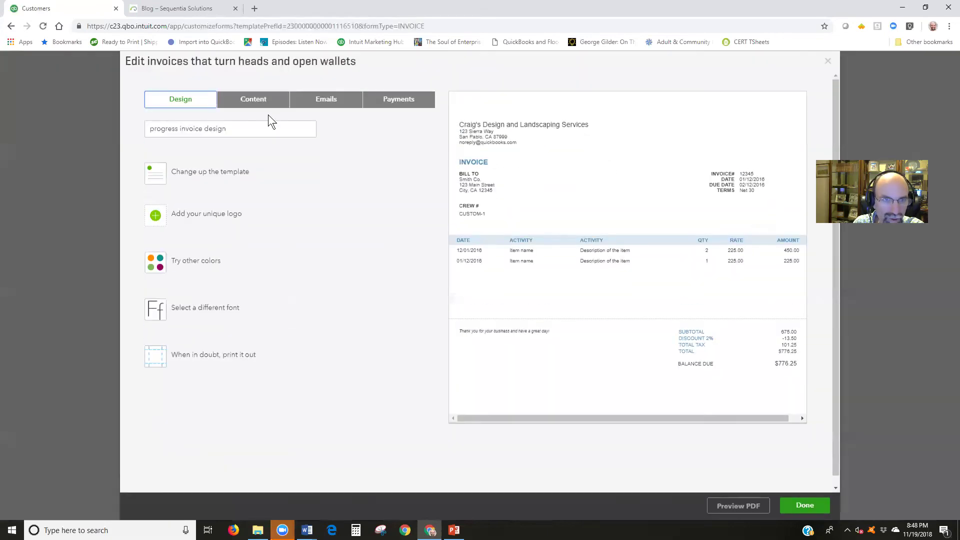
click(262, 106)
click(564, 283)
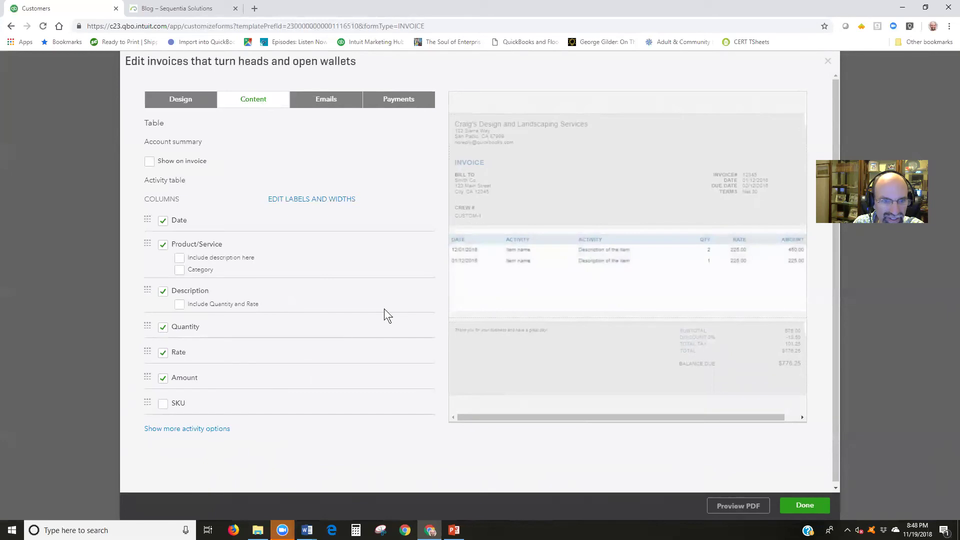
click(199, 433)
scroll(242, 427, down, 1)
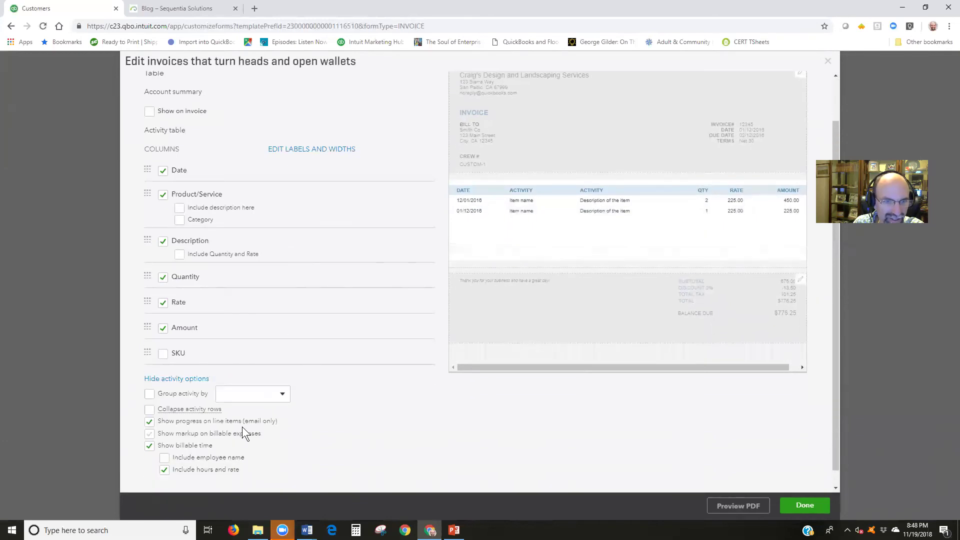
click(798, 505)
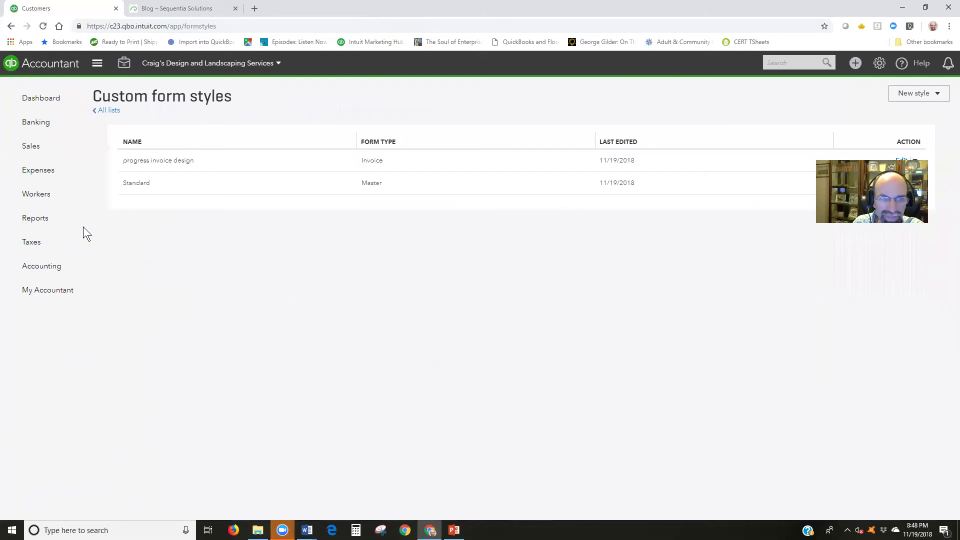
Search Customers for the customer and open invoice 1038 from their transaction list
mouse_move(43, 151)
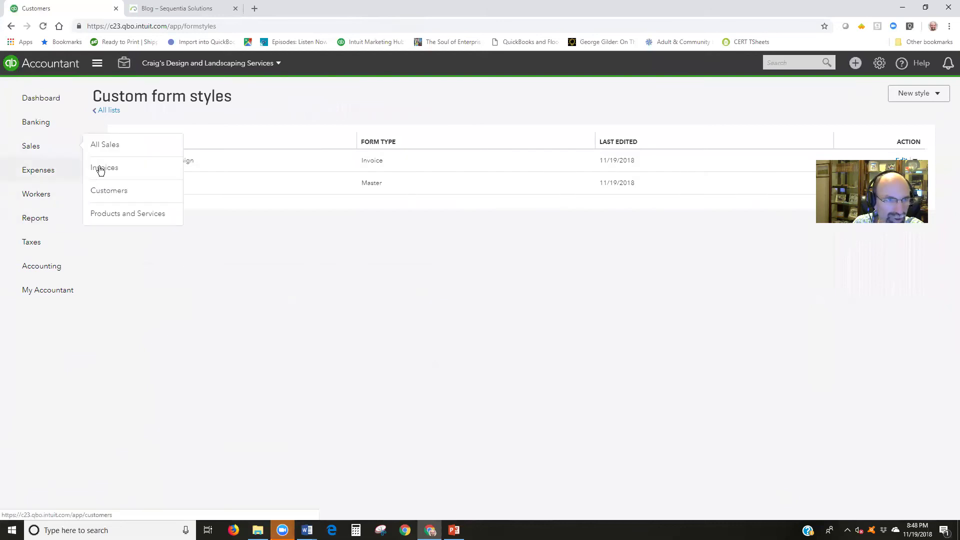
click(110, 193)
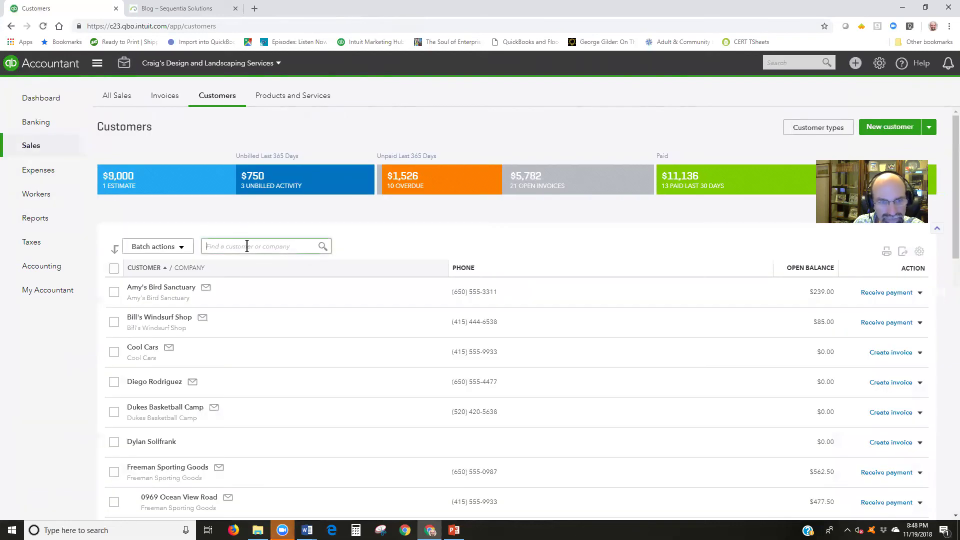
text(john)
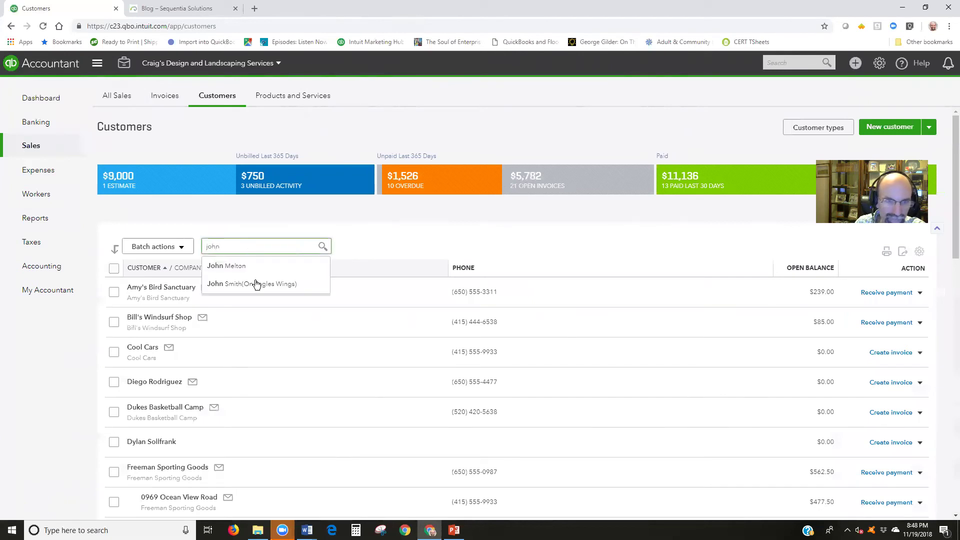
click(256, 284)
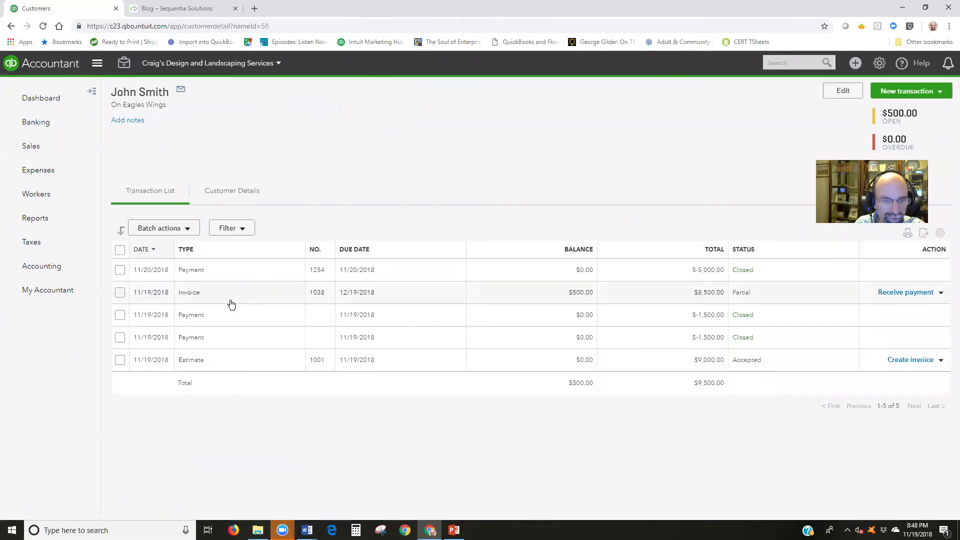
click(233, 302)
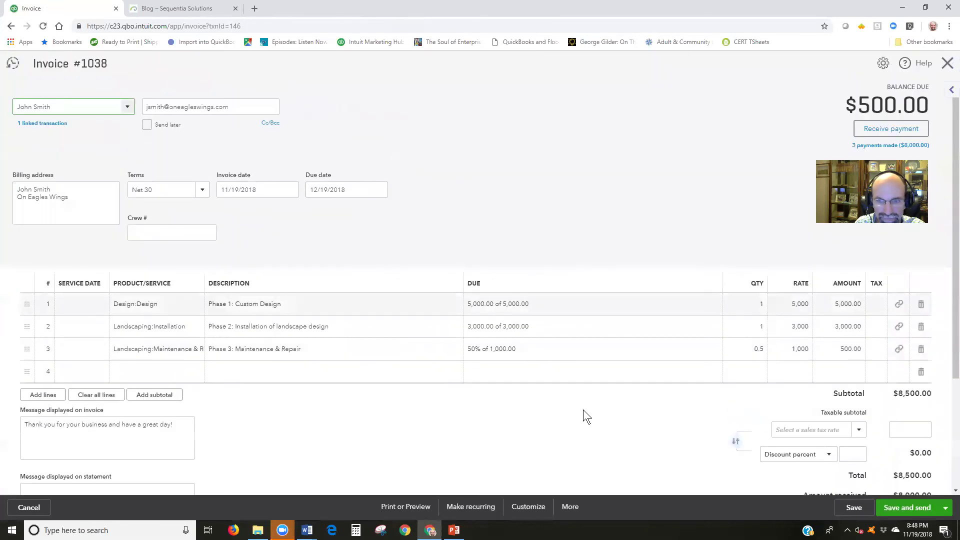
Check the invoice's style and bring up a print preview of invoice 1038
click(524, 507)
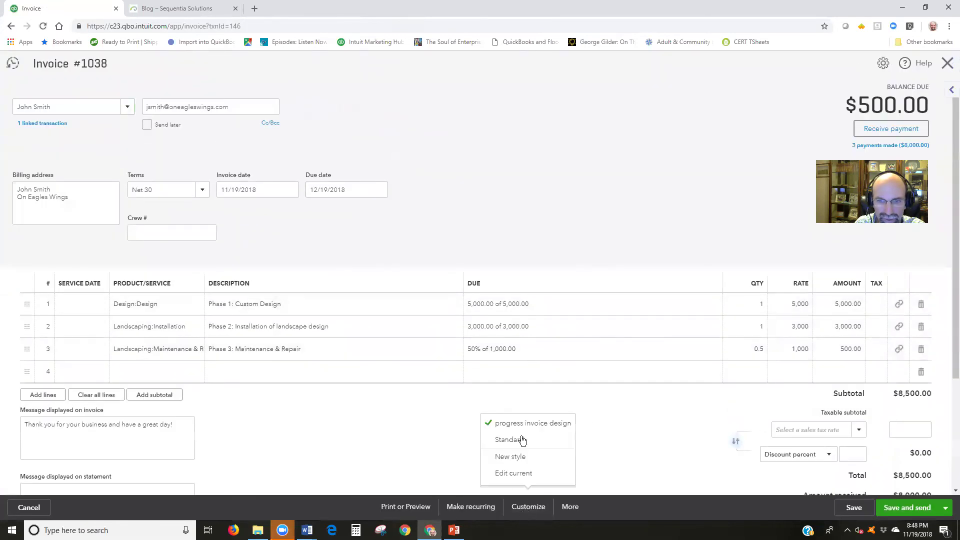
click(410, 507)
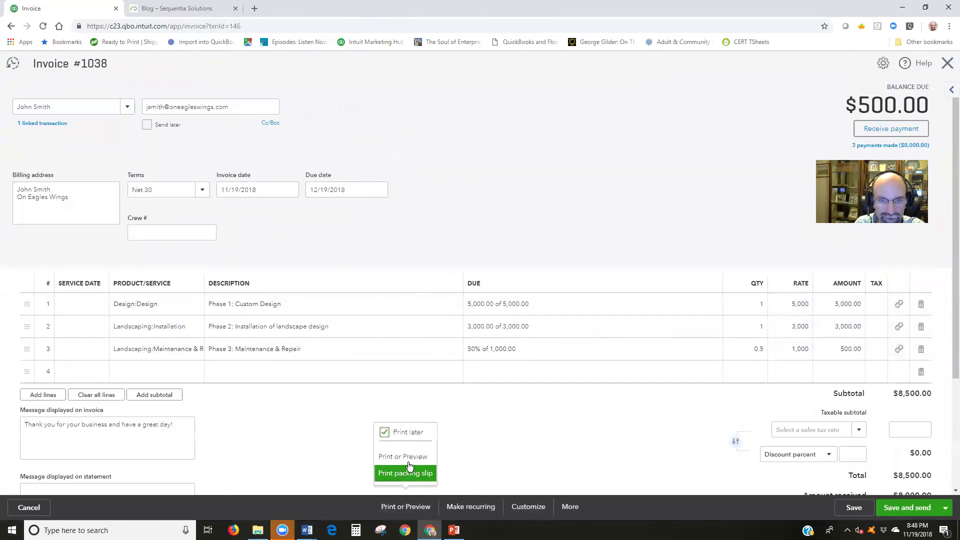
click(408, 458)
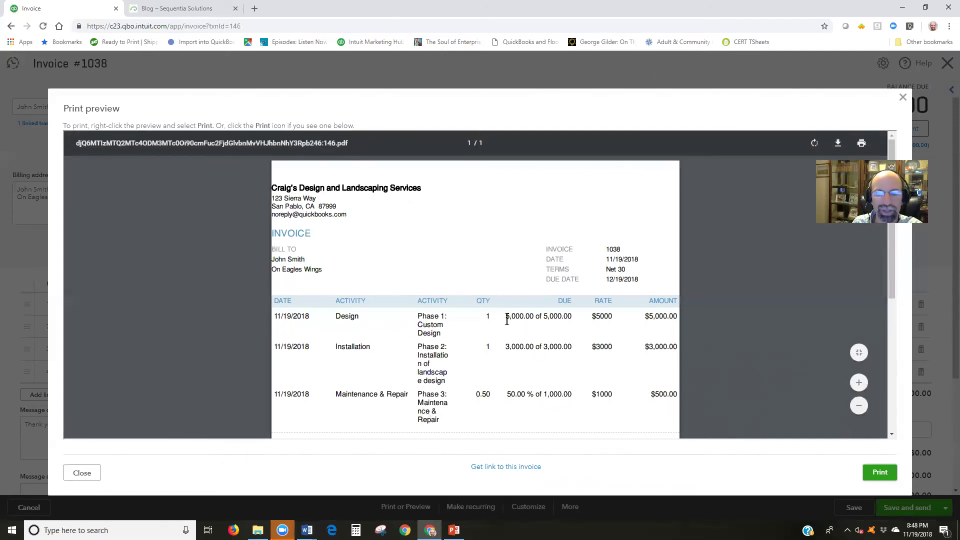
Review each phase's Due amount in the preview, including Phase 3 at 50% of 1,000.00, then close it
drag(504, 314, 571, 318)
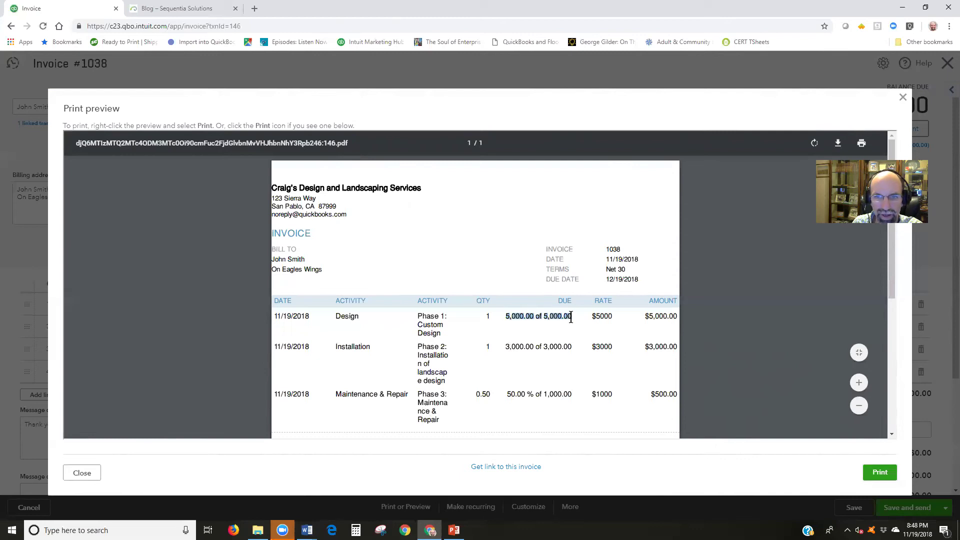
double_click(515, 347)
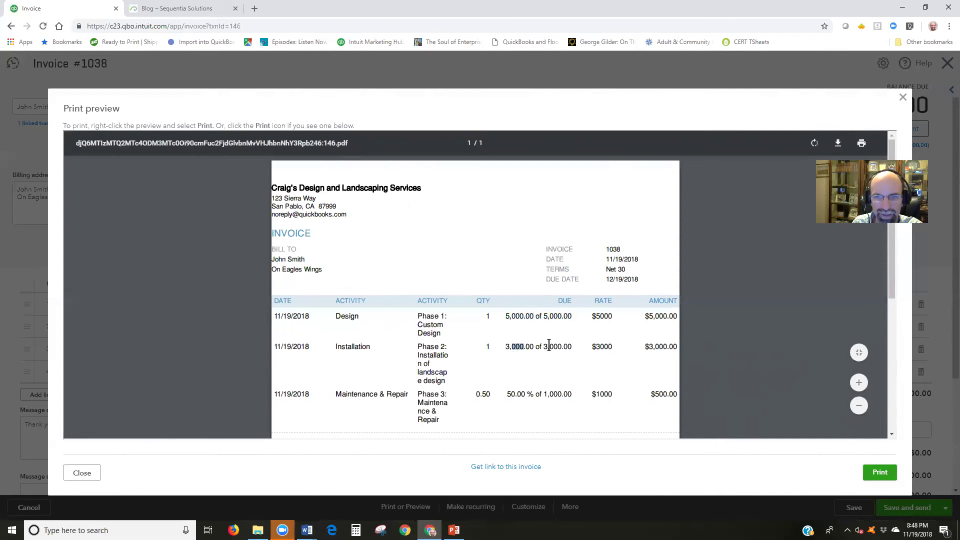
drag(504, 393, 577, 396)
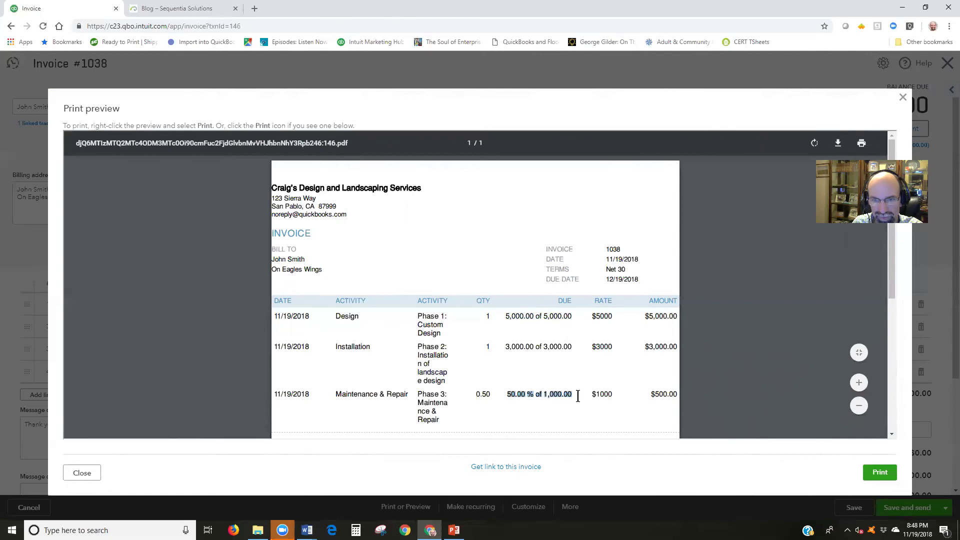
scroll(576, 419, down, 1)
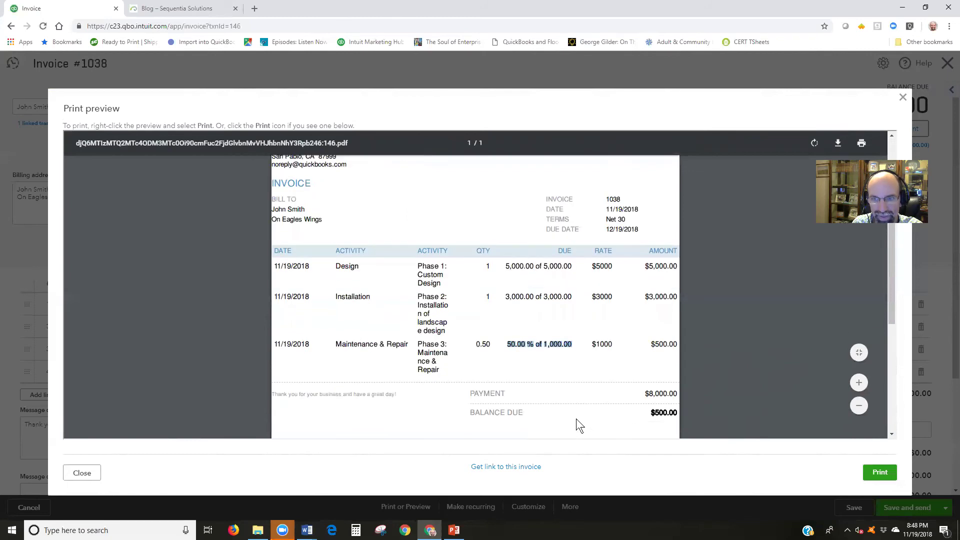
scroll(575, 418, up, 1)
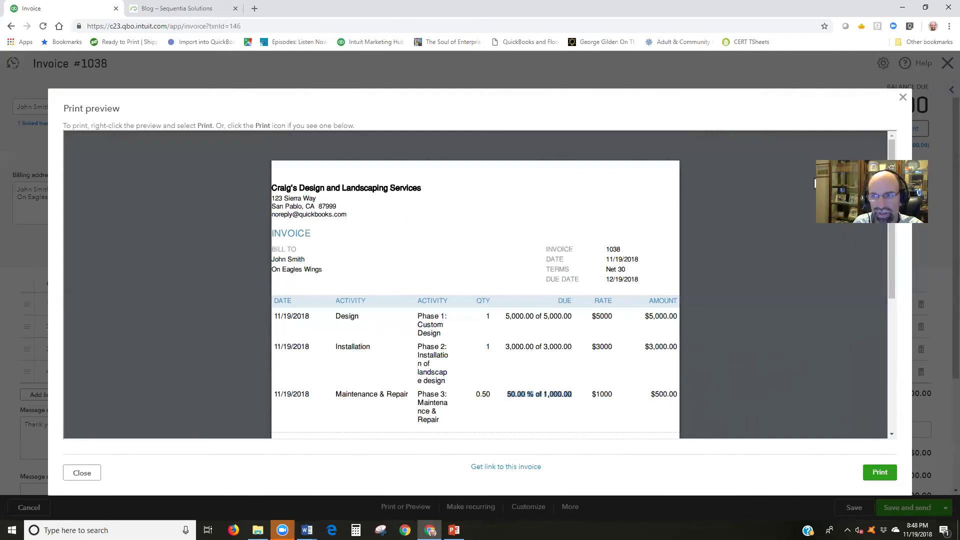
key(Escape)
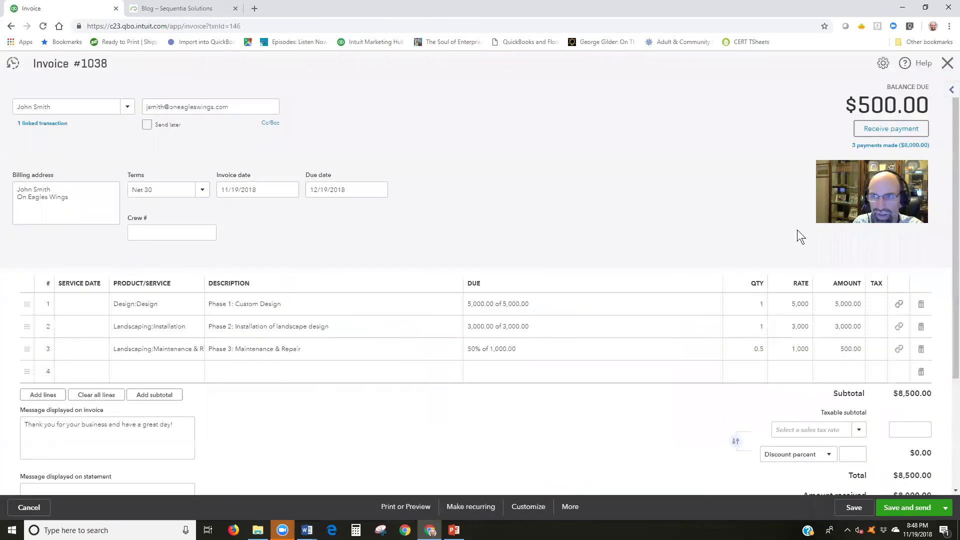
Open the Estimates & Progress Invoicing Summary by Customer report, confirming 8,500.00 of 9,000.00 invoiced
click(946, 64)
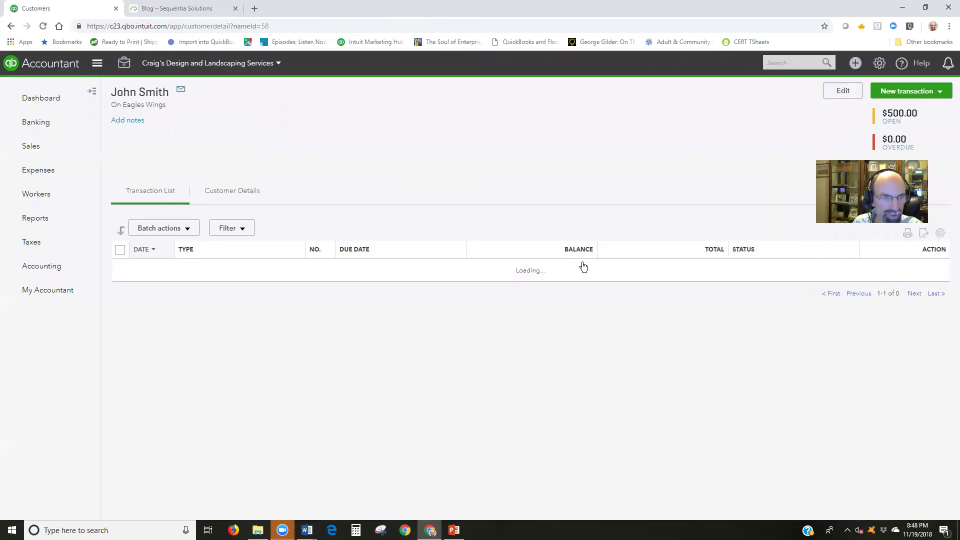
click(46, 221)
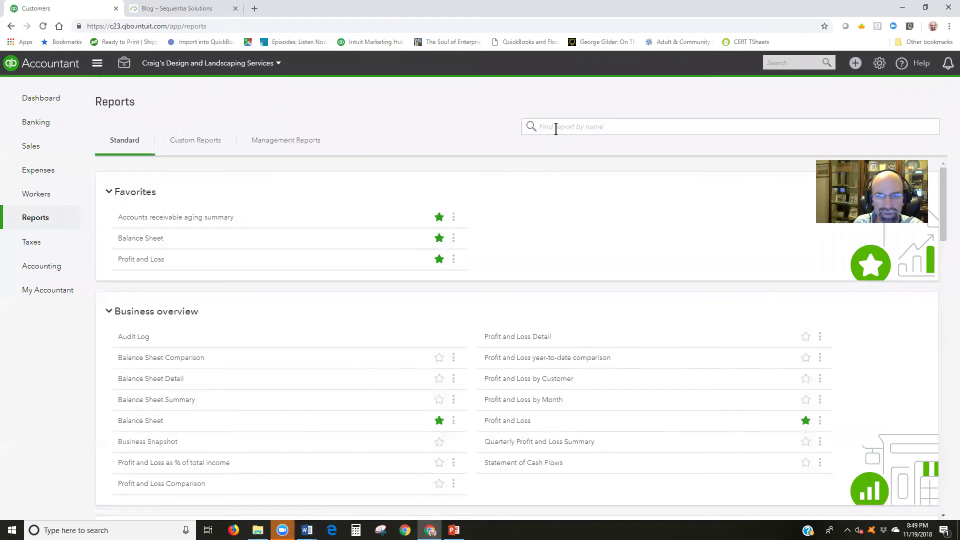
click(555, 128)
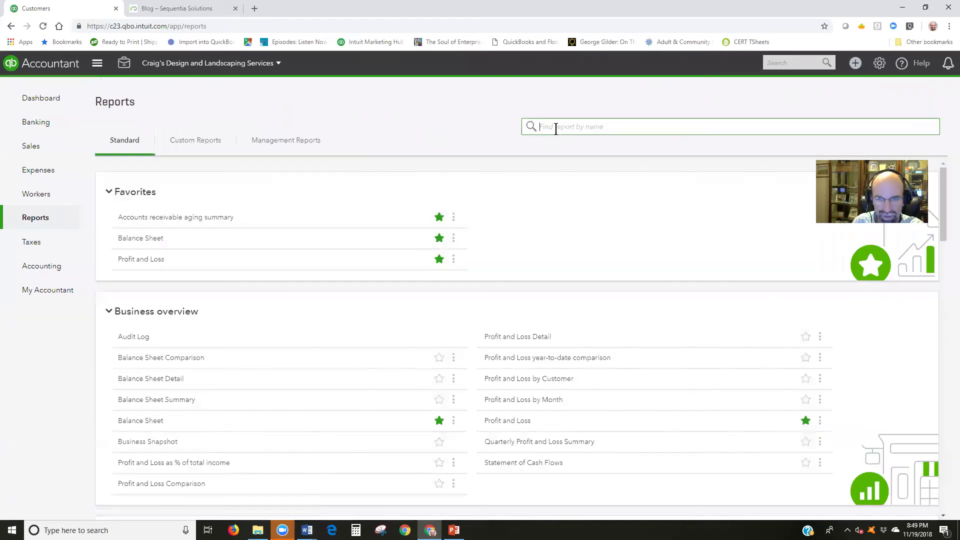
text(est)
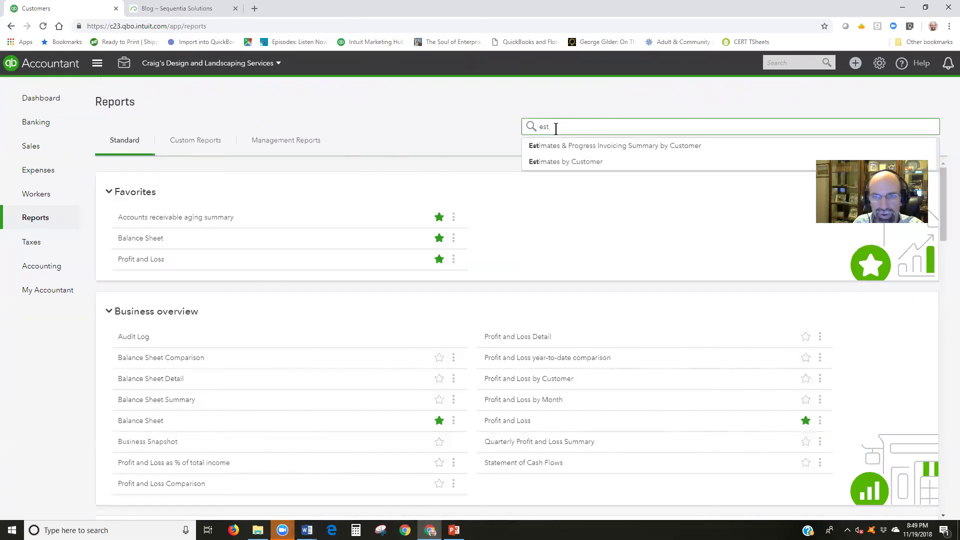
click(570, 150)
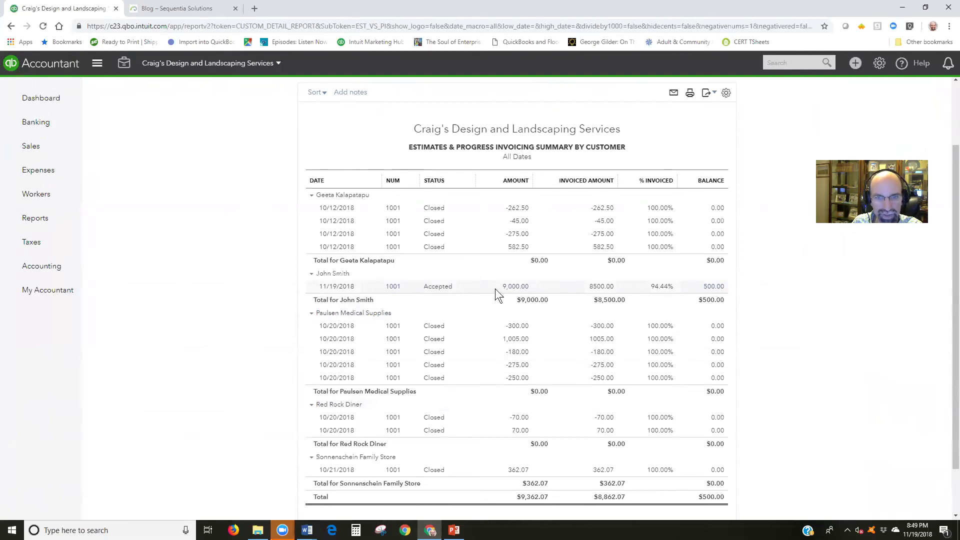
click(528, 290)
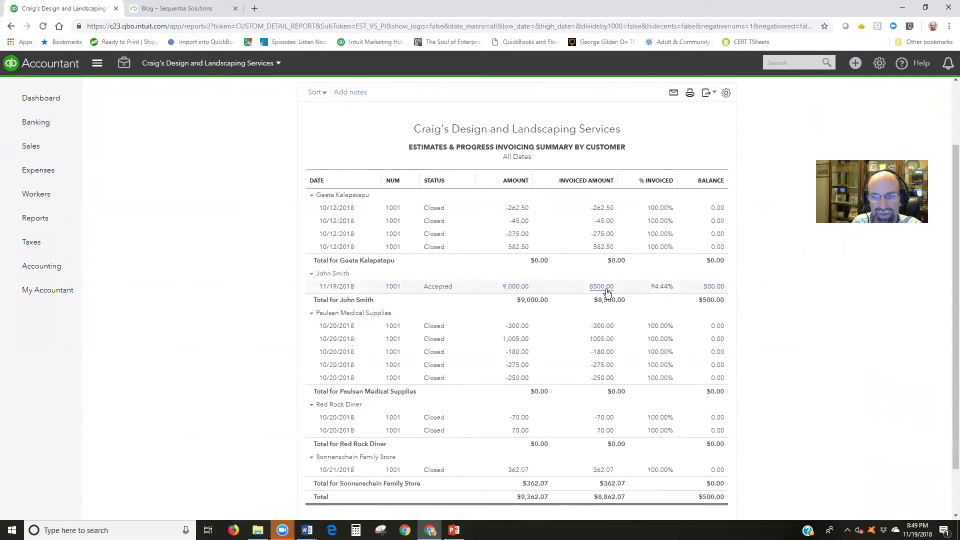
click(605, 290)
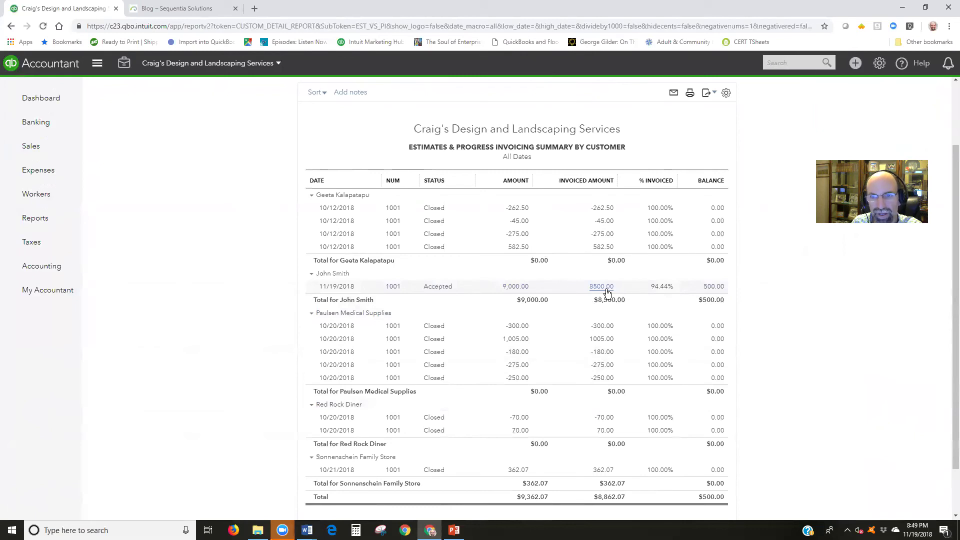